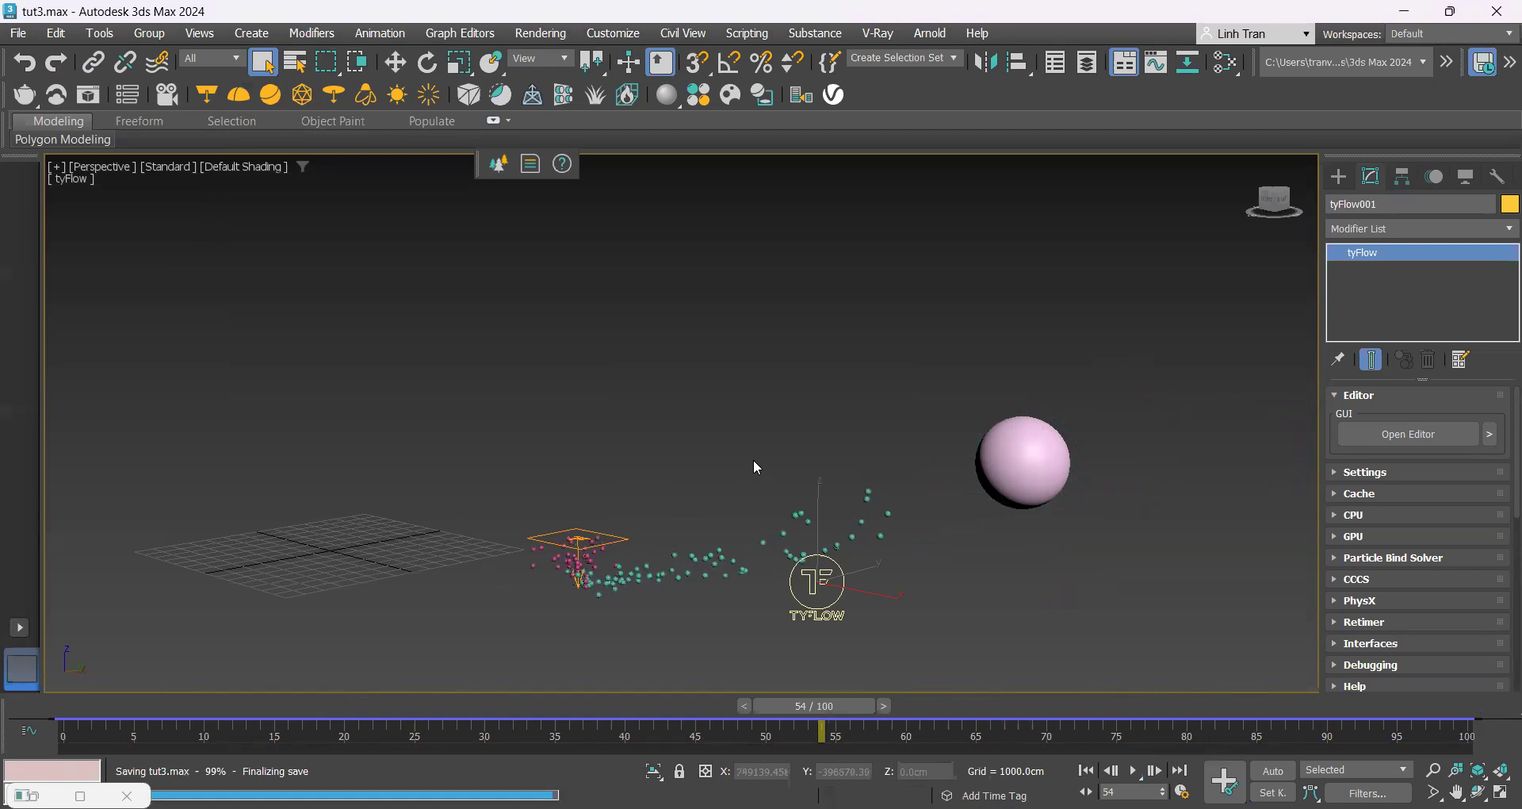
pyautogui.scroll(6, 215, 550)
pyautogui.scroll(-3, 682, 588)
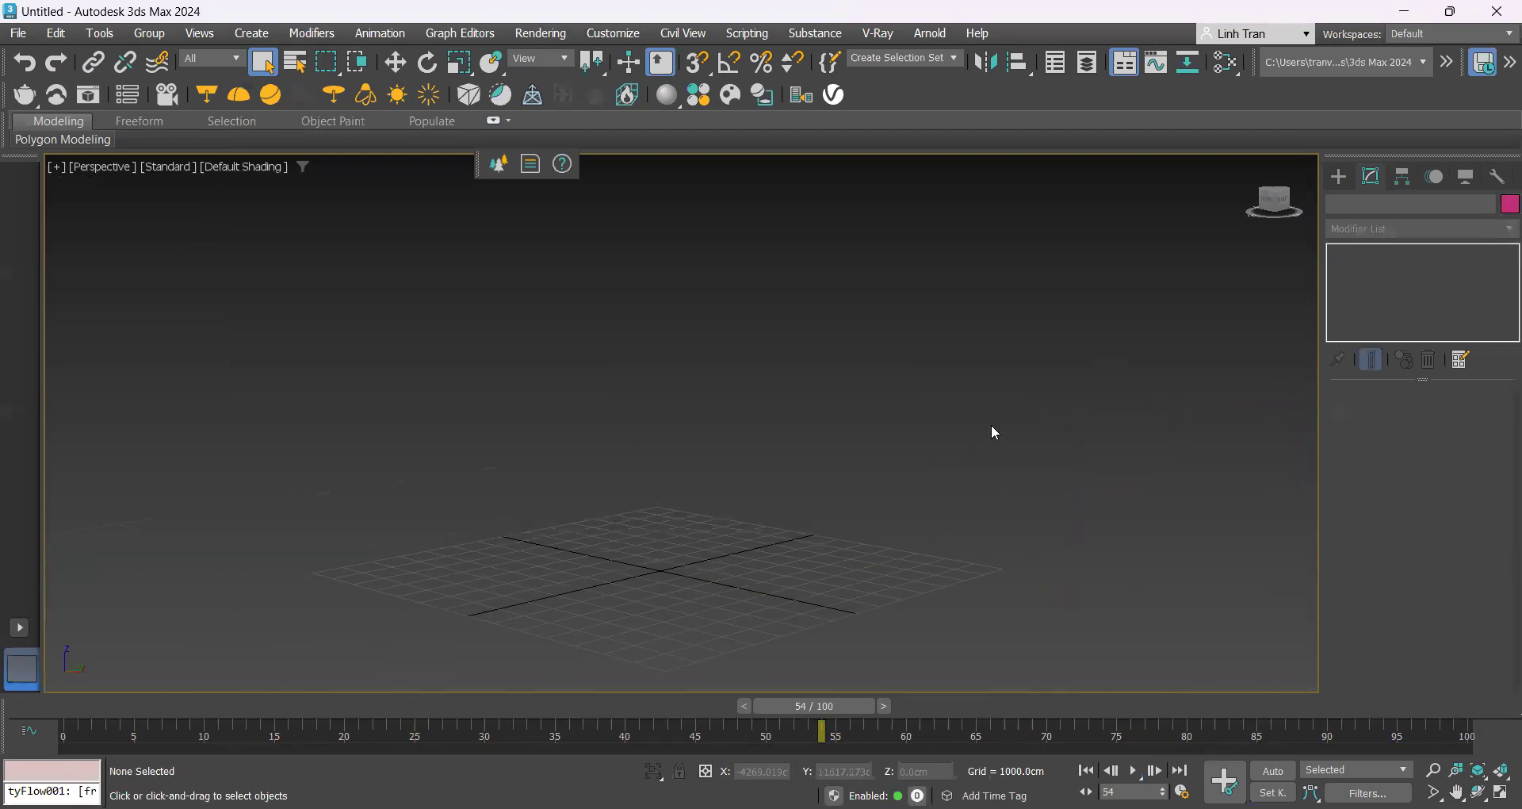
# Create a tyFlow object in the perspective view, above the grid
pyautogui.click(1340, 176)
pyautogui.click(1339, 207)
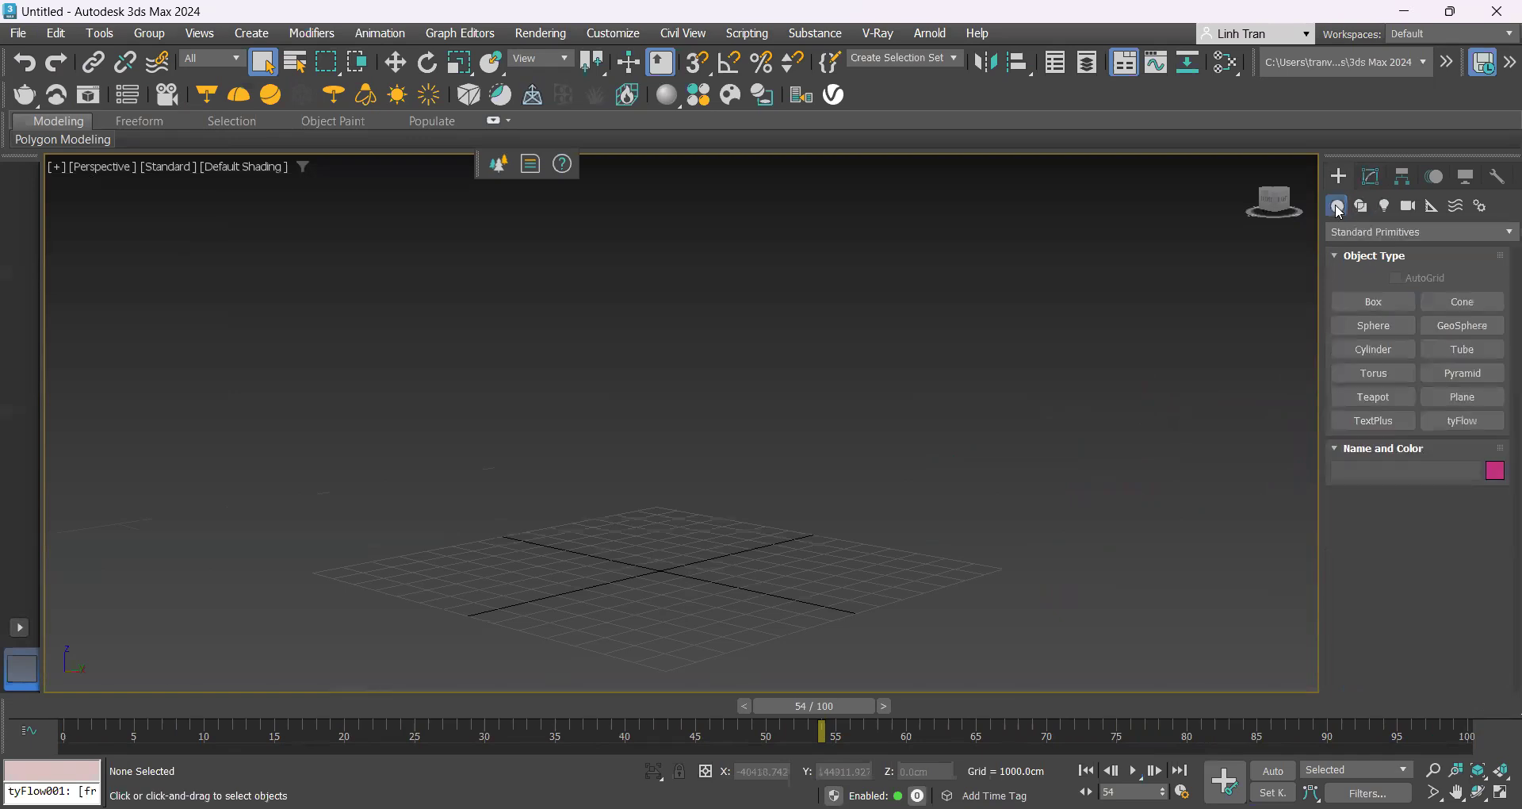
pyautogui.click(1463, 420)
pyautogui.moveTo(697, 369); pyautogui.dragTo(716, 410)
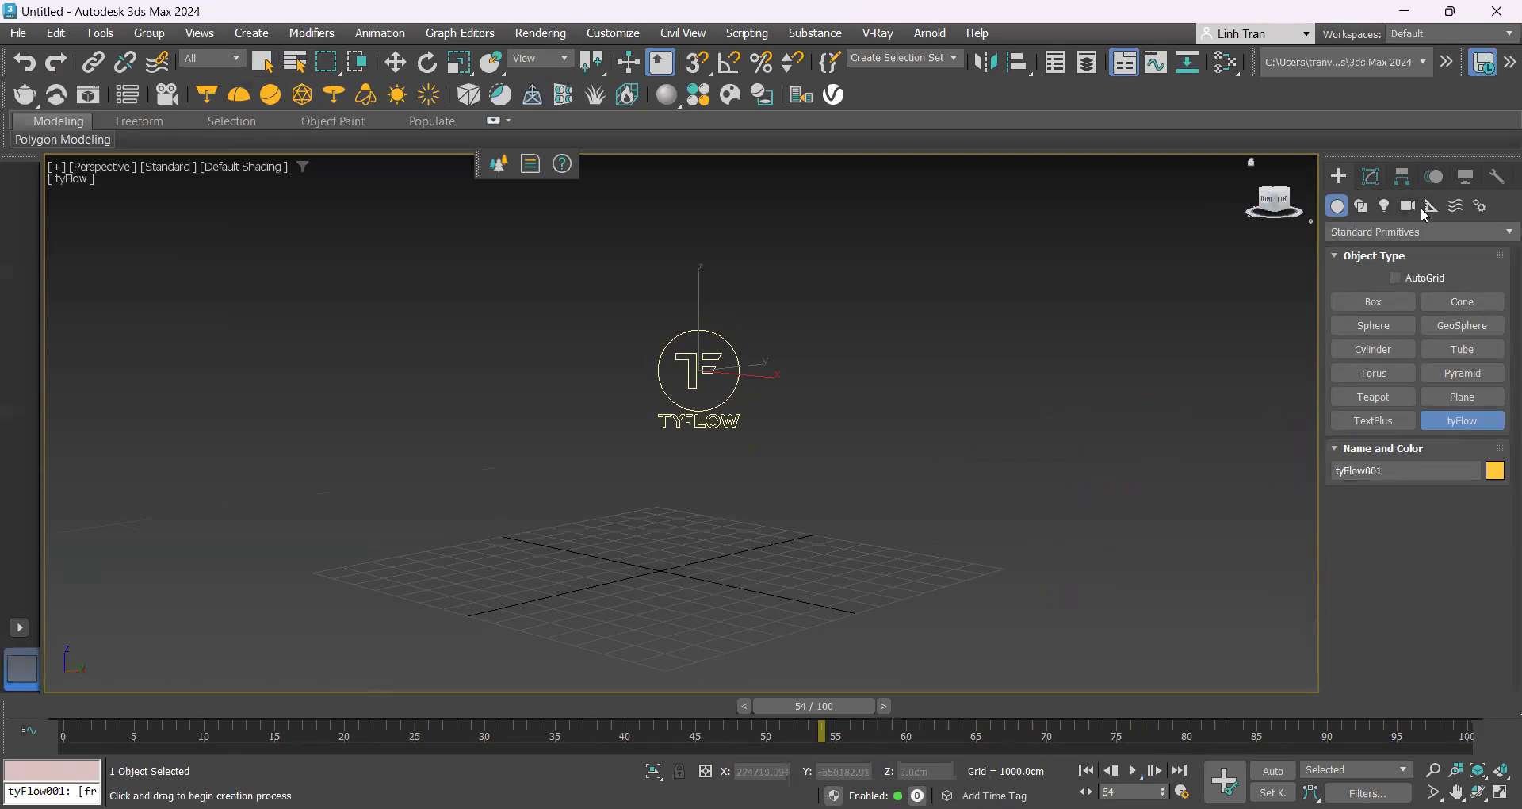
# Create a tyIcon helper in the perspective view, beside and below the tyFlow object
pyautogui.click(1431, 208)
pyautogui.click(1384, 349)
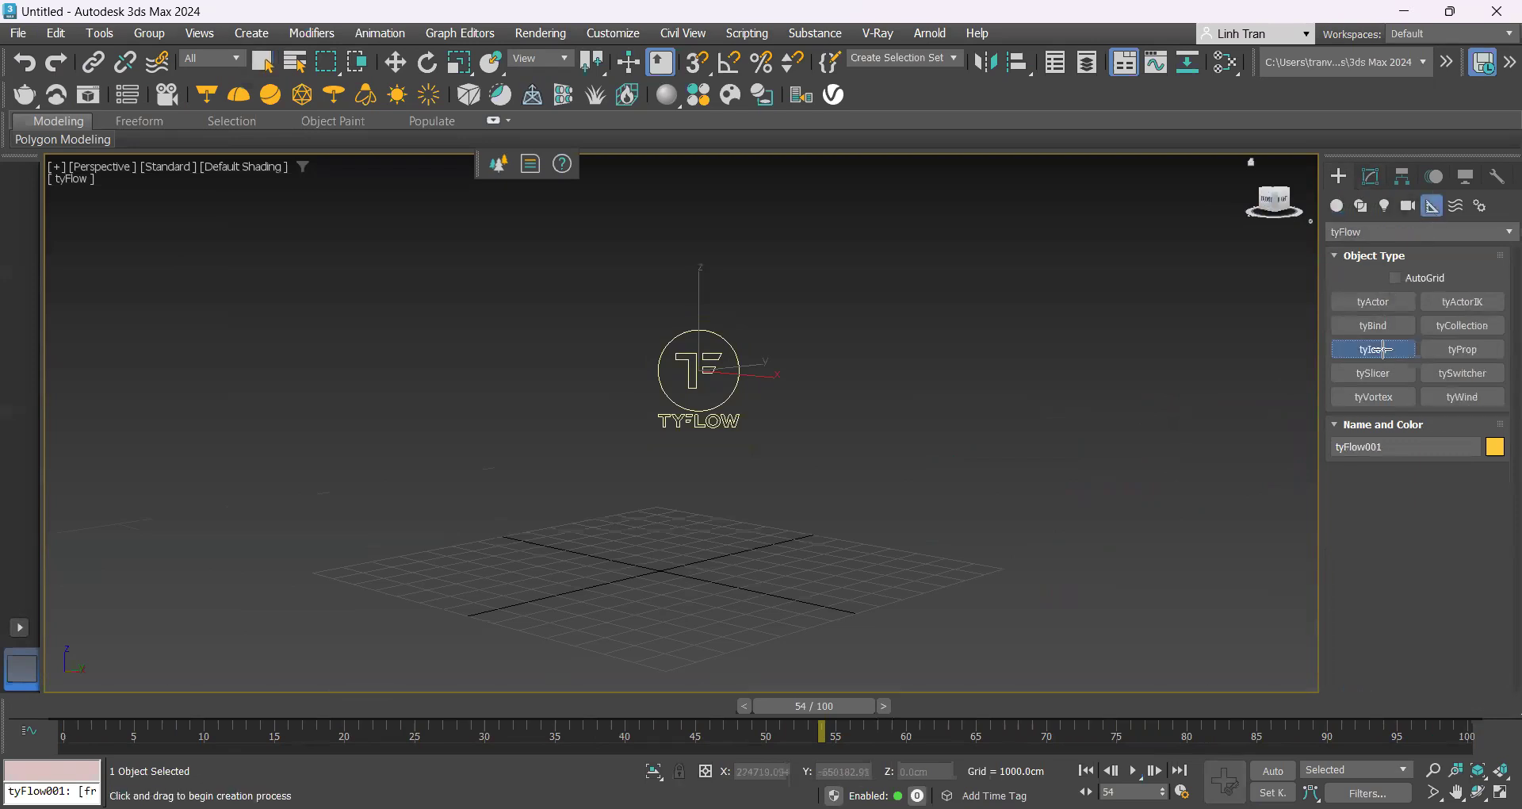
pyautogui.moveTo(472, 458); pyautogui.dragTo(479, 478)
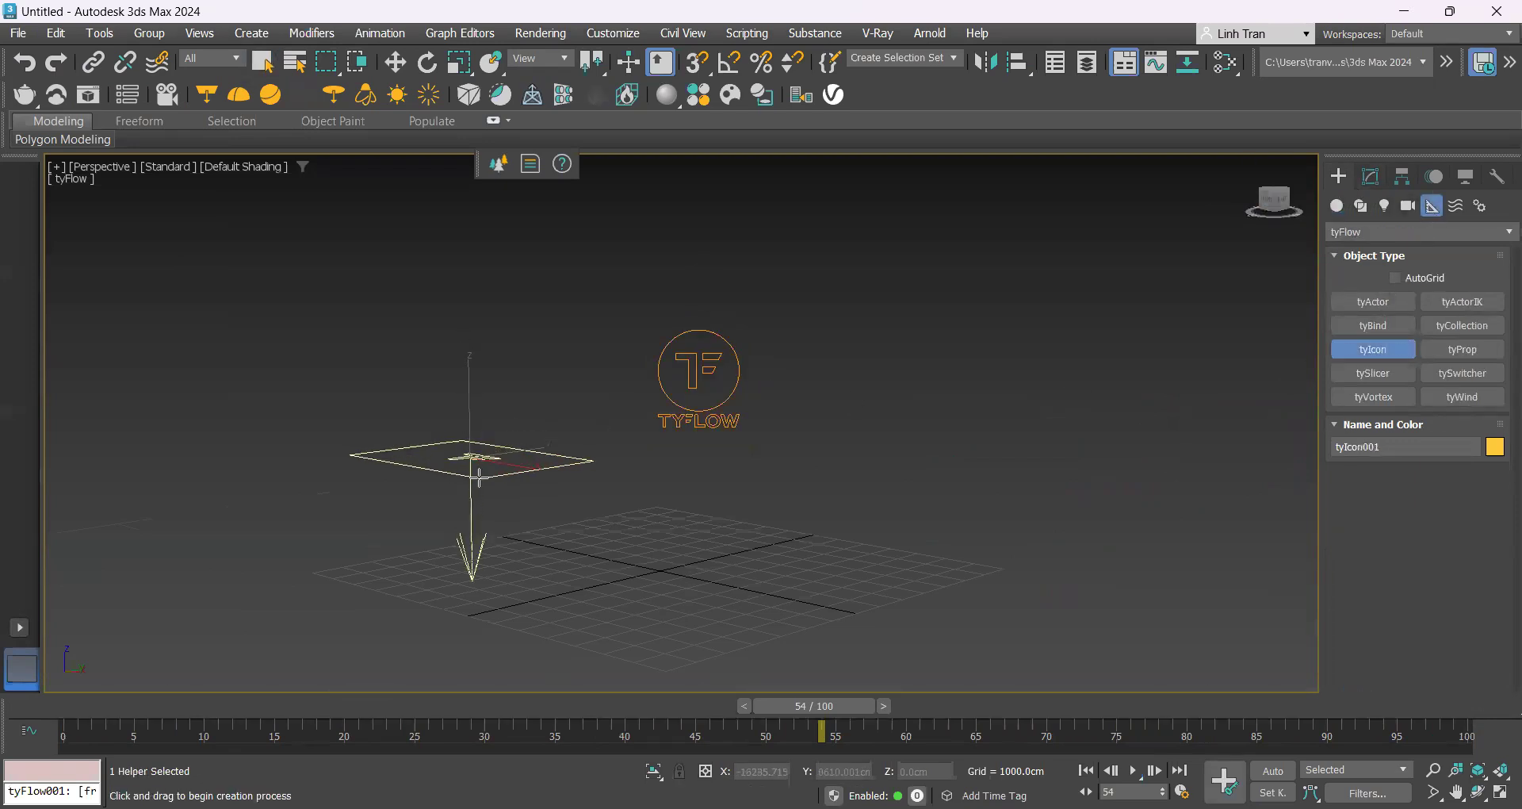
pyautogui.scroll(-2, 704, 442)
pyautogui.keyDown('alt'); pyautogui.moveTo(725, 470); pyautogui.dragTo(645, 524, button='middle'); pyautogui.keyUp('alt')
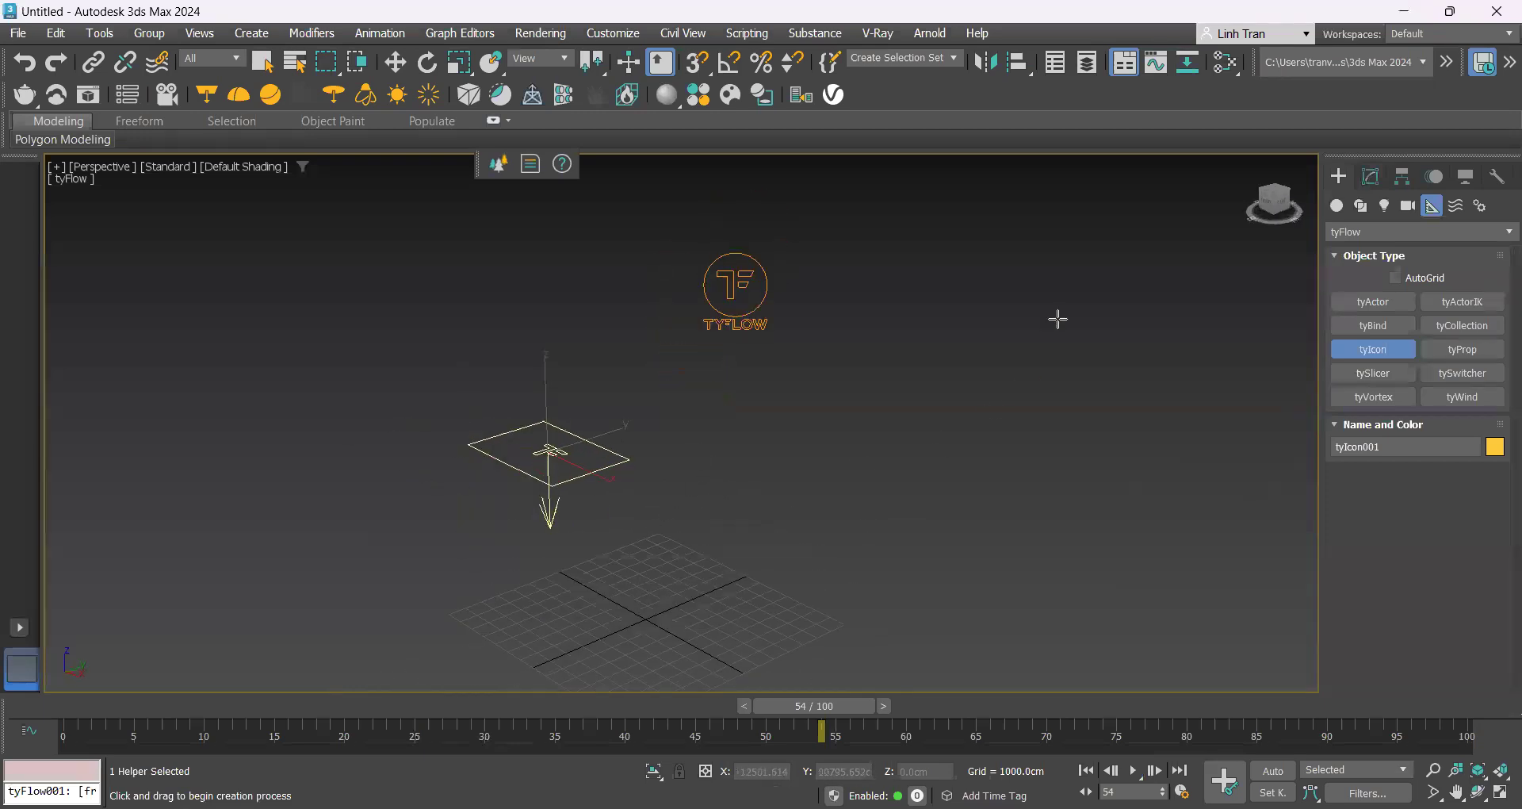
# End icon creation, select the tyFlow object and open its editor
pyautogui.rightClick(751, 325)
pyautogui.click(751, 325)
pyautogui.click(1370, 177)
pyautogui.click(1338, 179)
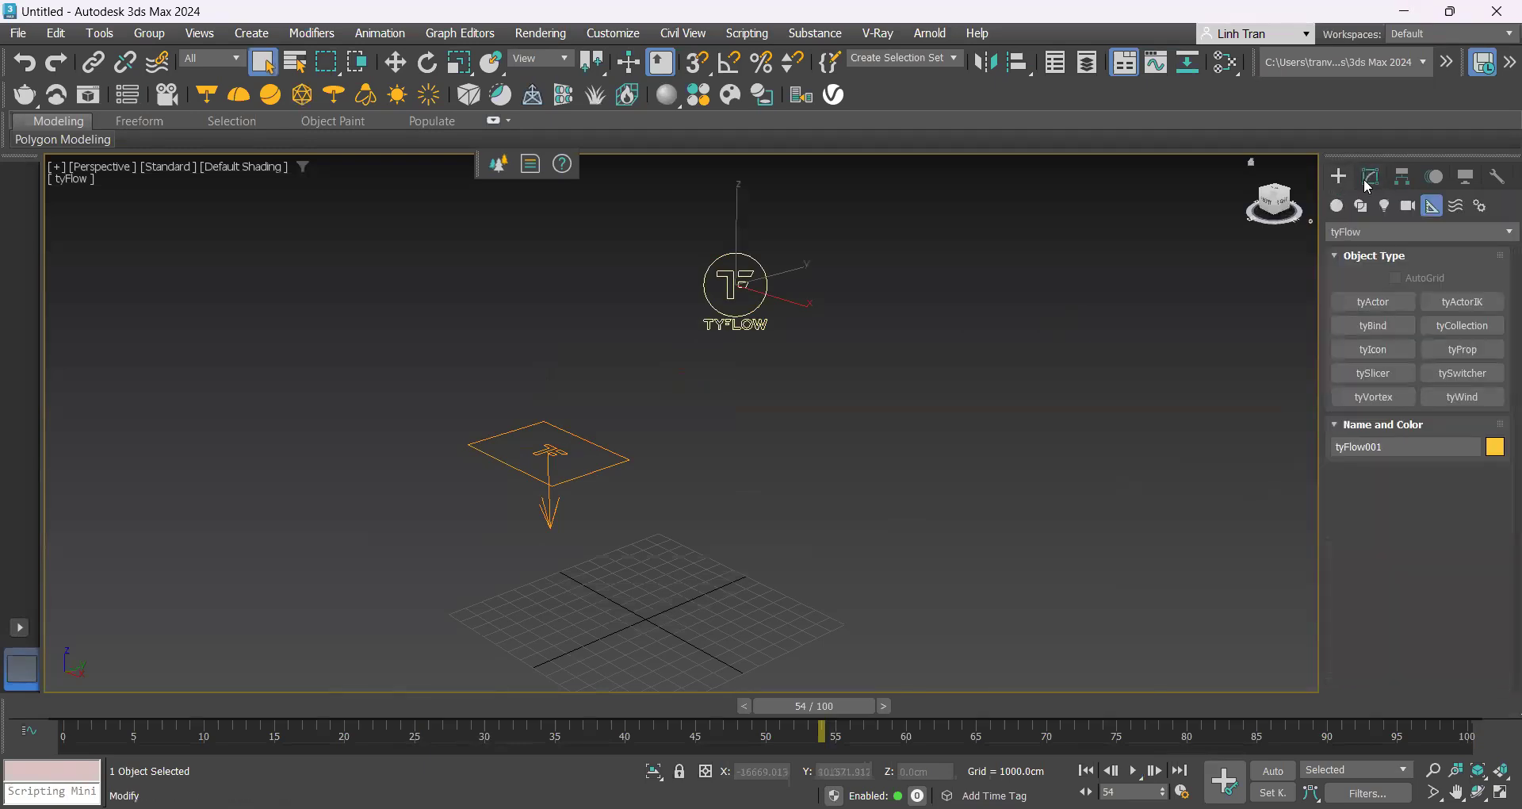
pyautogui.click(1372, 177)
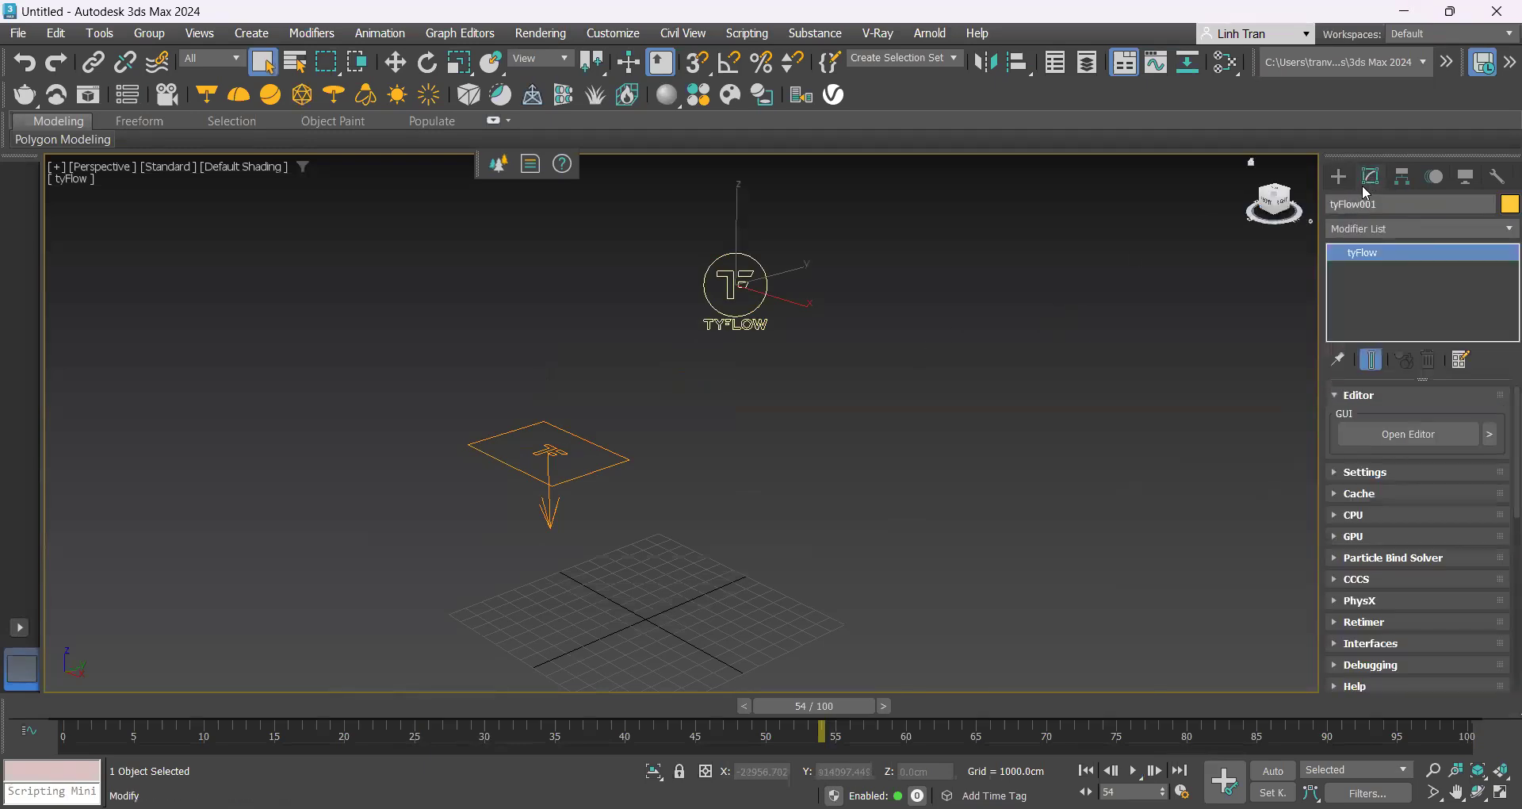
pyautogui.click(1340, 178)
pyautogui.click(1339, 207)
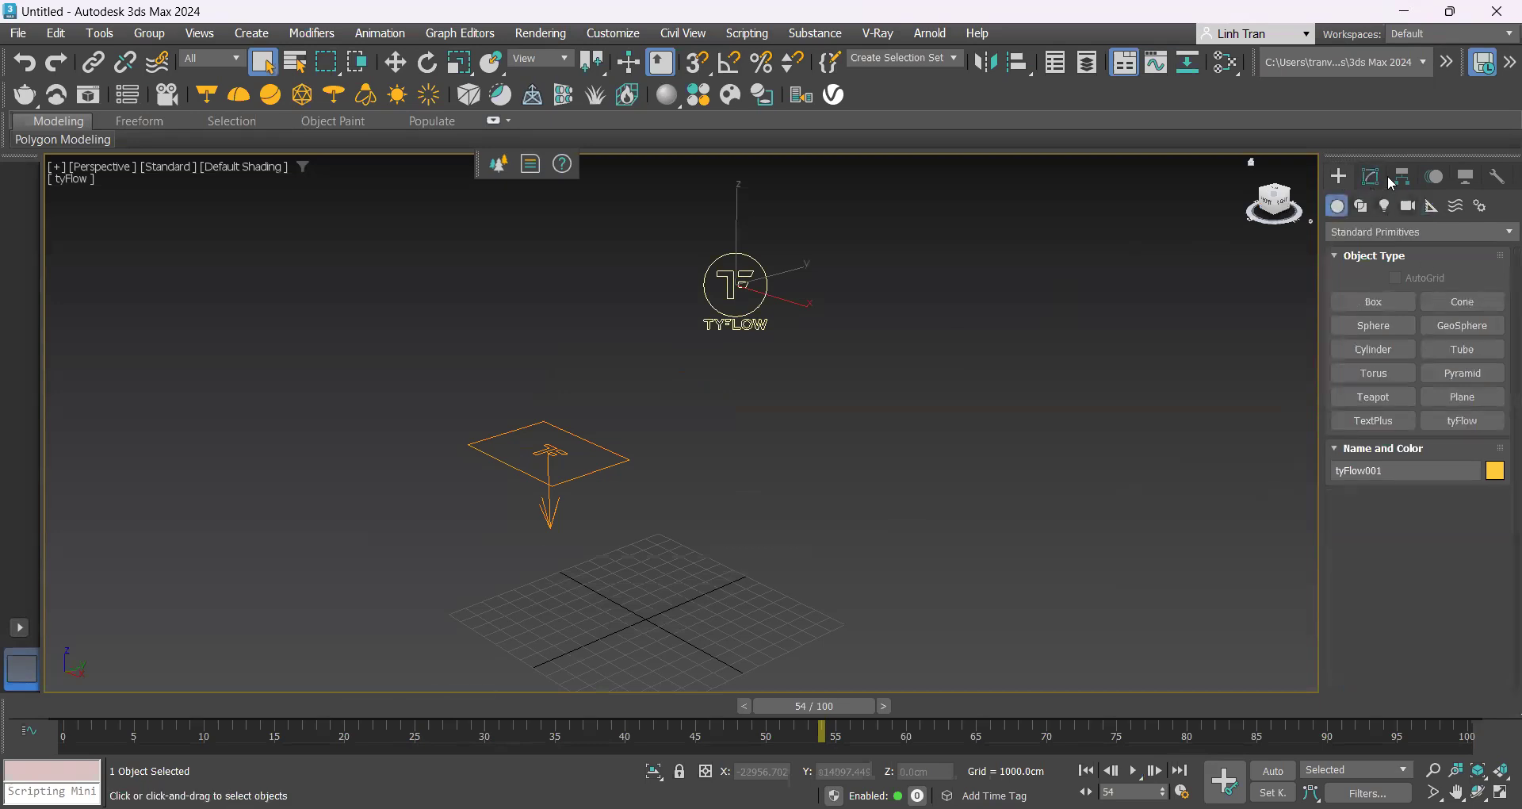
pyautogui.click(1373, 179)
pyautogui.click(1433, 435)
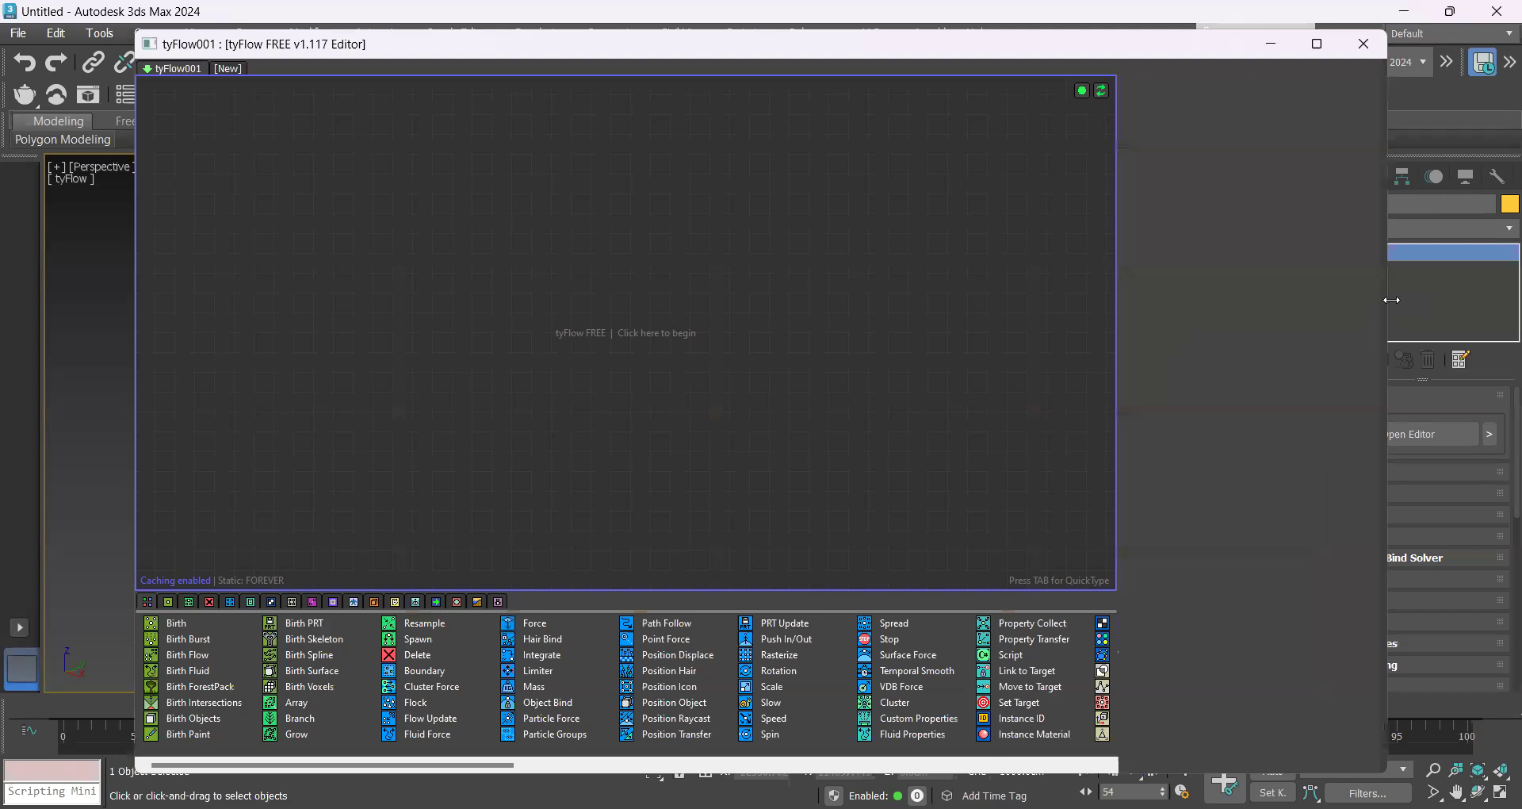
# Resize the tyFlow editor window to uncover the viewport and add a Birth operator as a new event
pyautogui.moveTo(1392, 300); pyautogui.dragTo(611, 302)
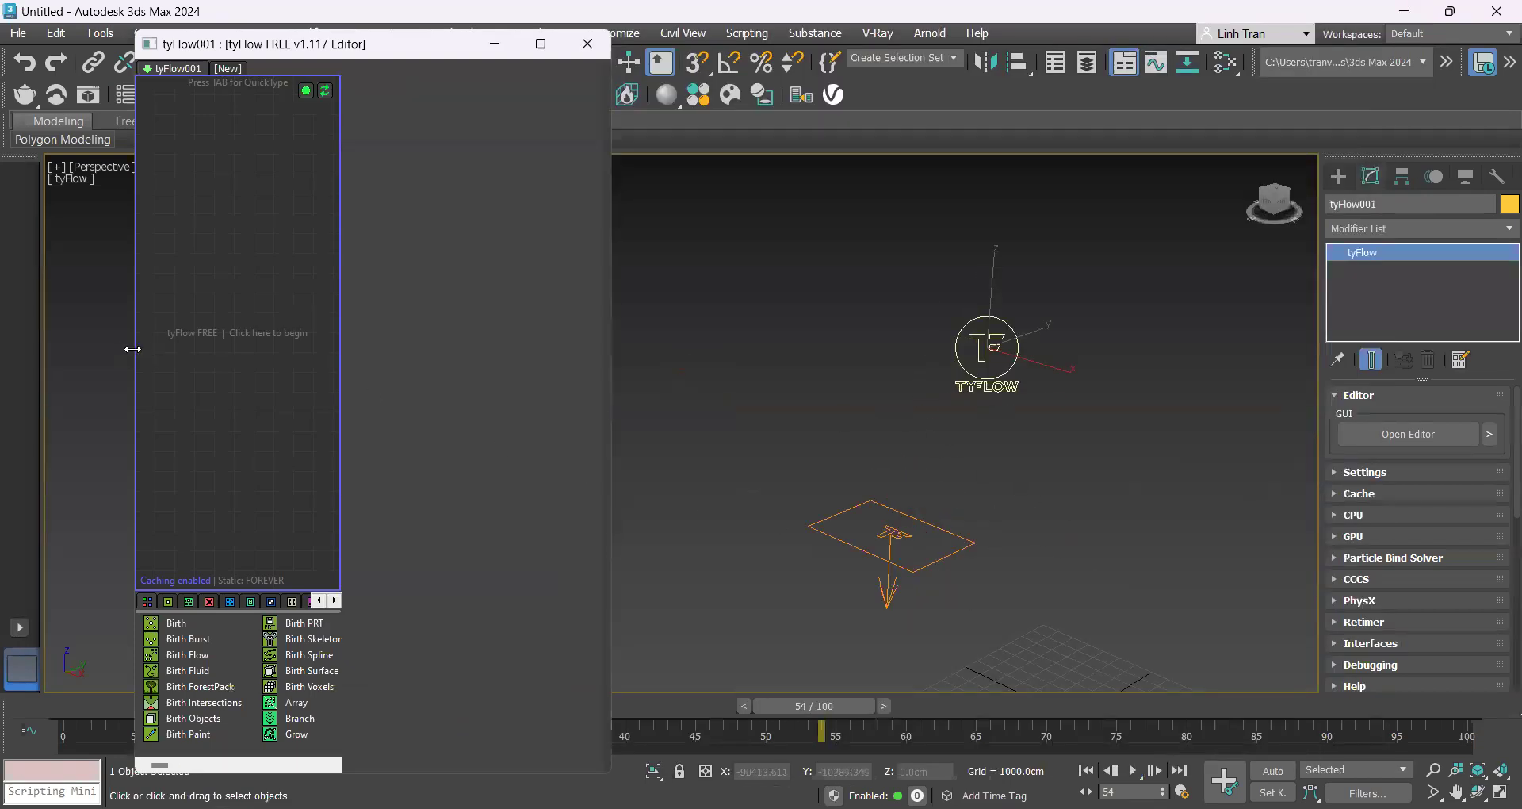
pyautogui.moveTo(132, 348); pyautogui.dragTo(40, 349)
pyautogui.moveTo(82, 622); pyautogui.dragTo(141, 293)
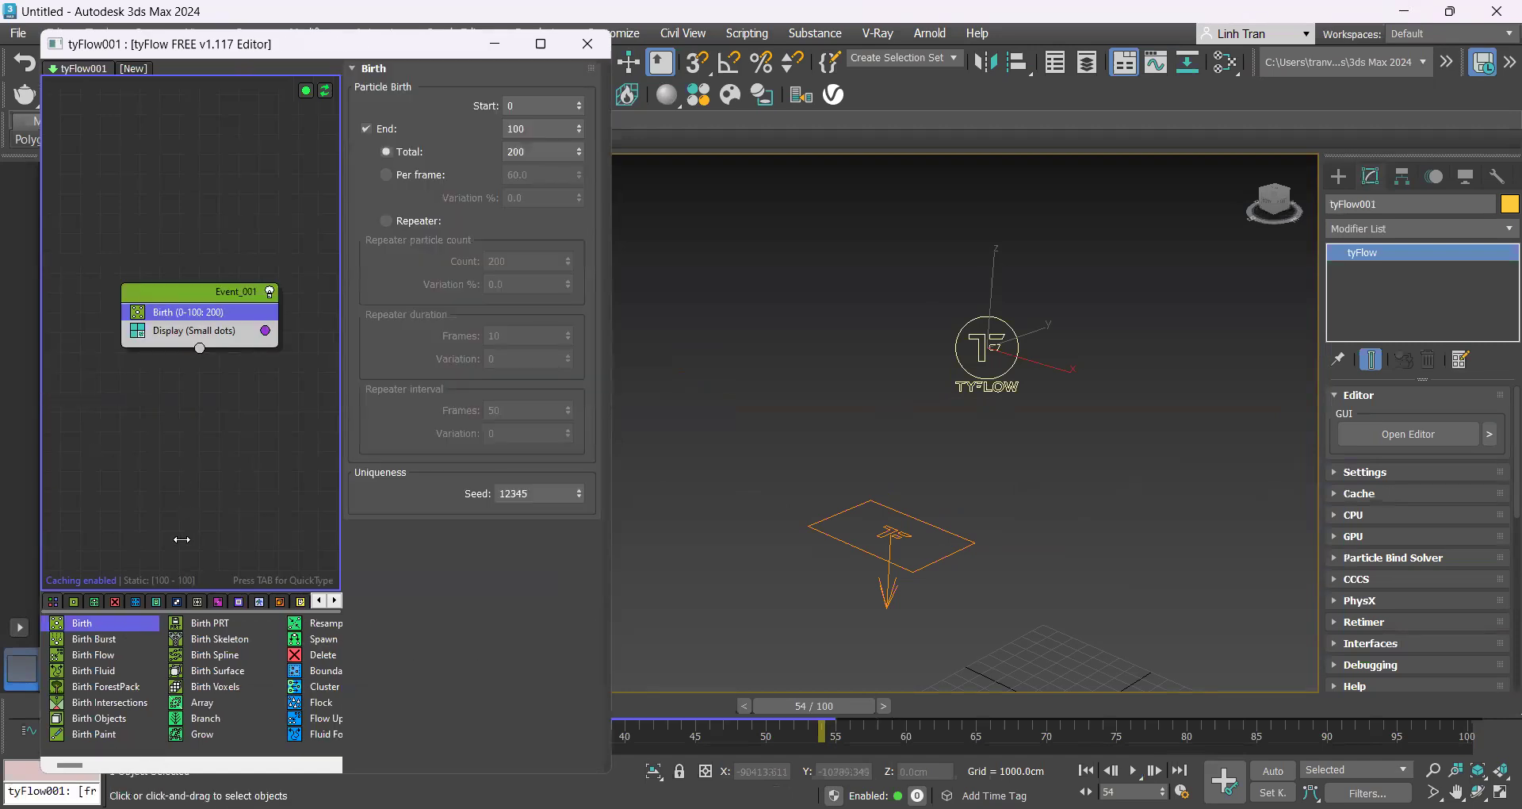
# Add a Position Icon operator below Birth in the event and pick the tyIcon helper as its icon
pyautogui.scroll(-2, 226, 688)
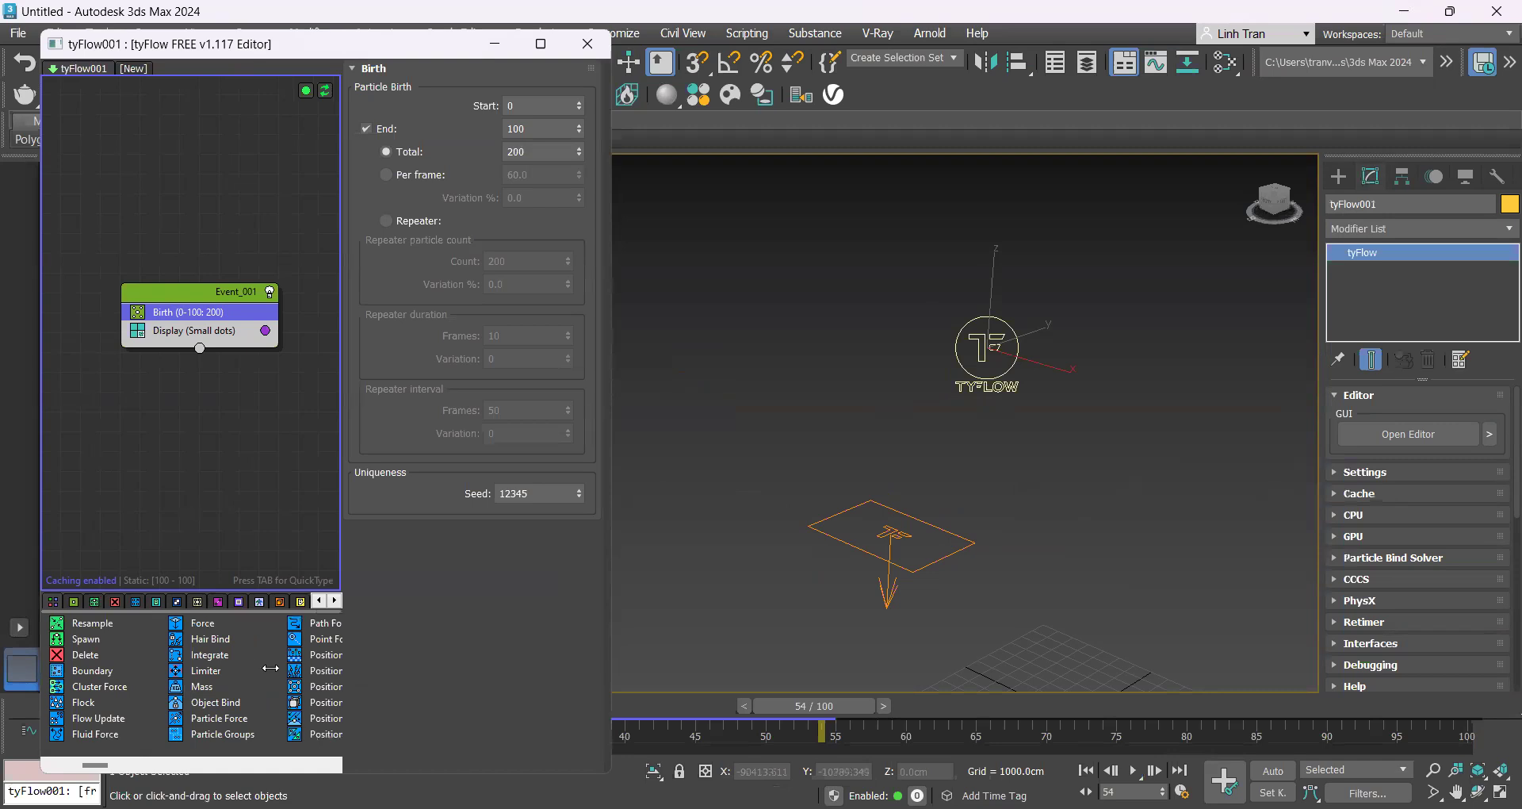
pyautogui.scroll(-2, 281, 677)
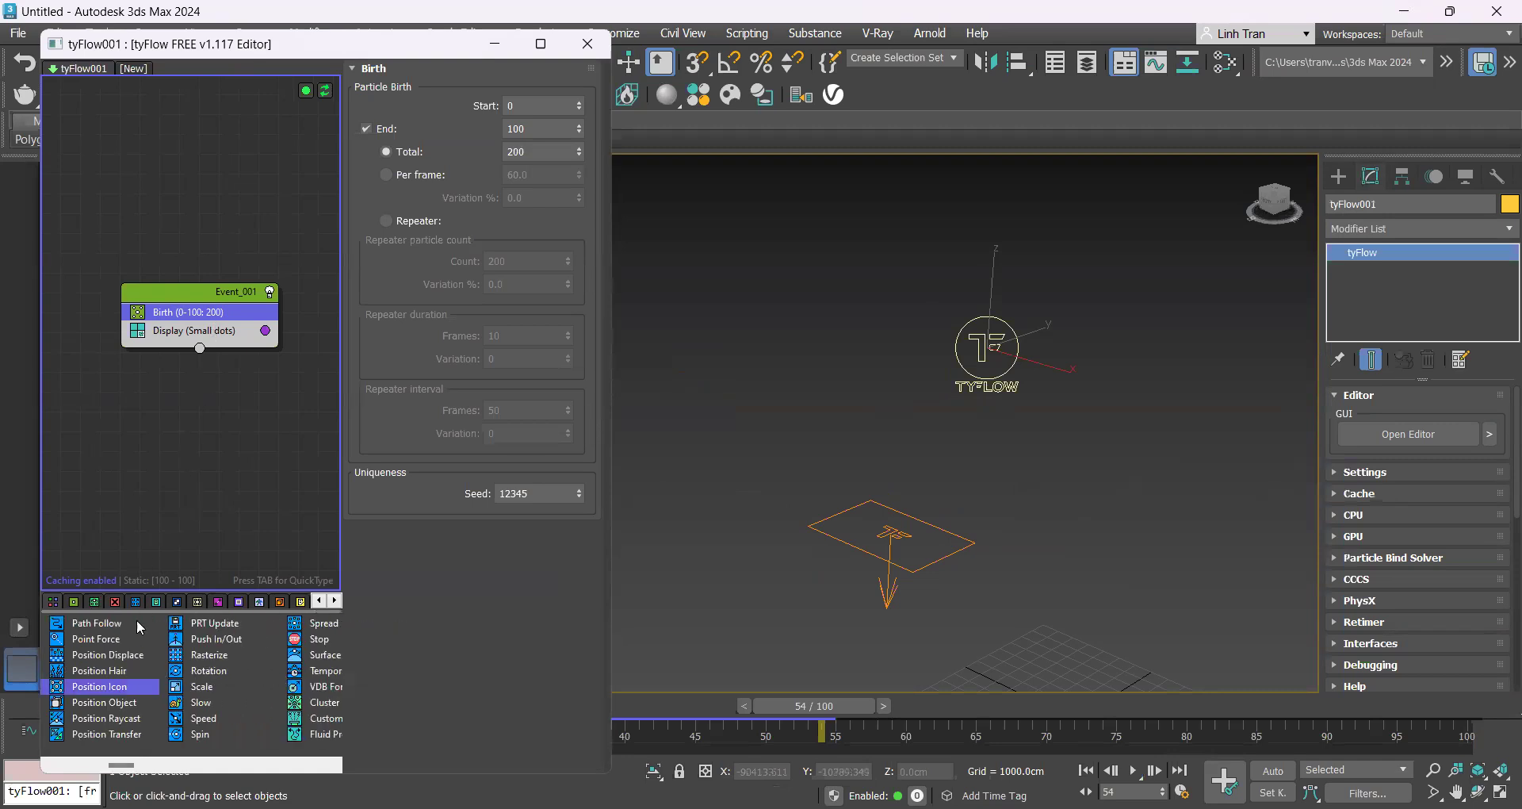
pyautogui.moveTo(99, 687); pyautogui.dragTo(203, 325)
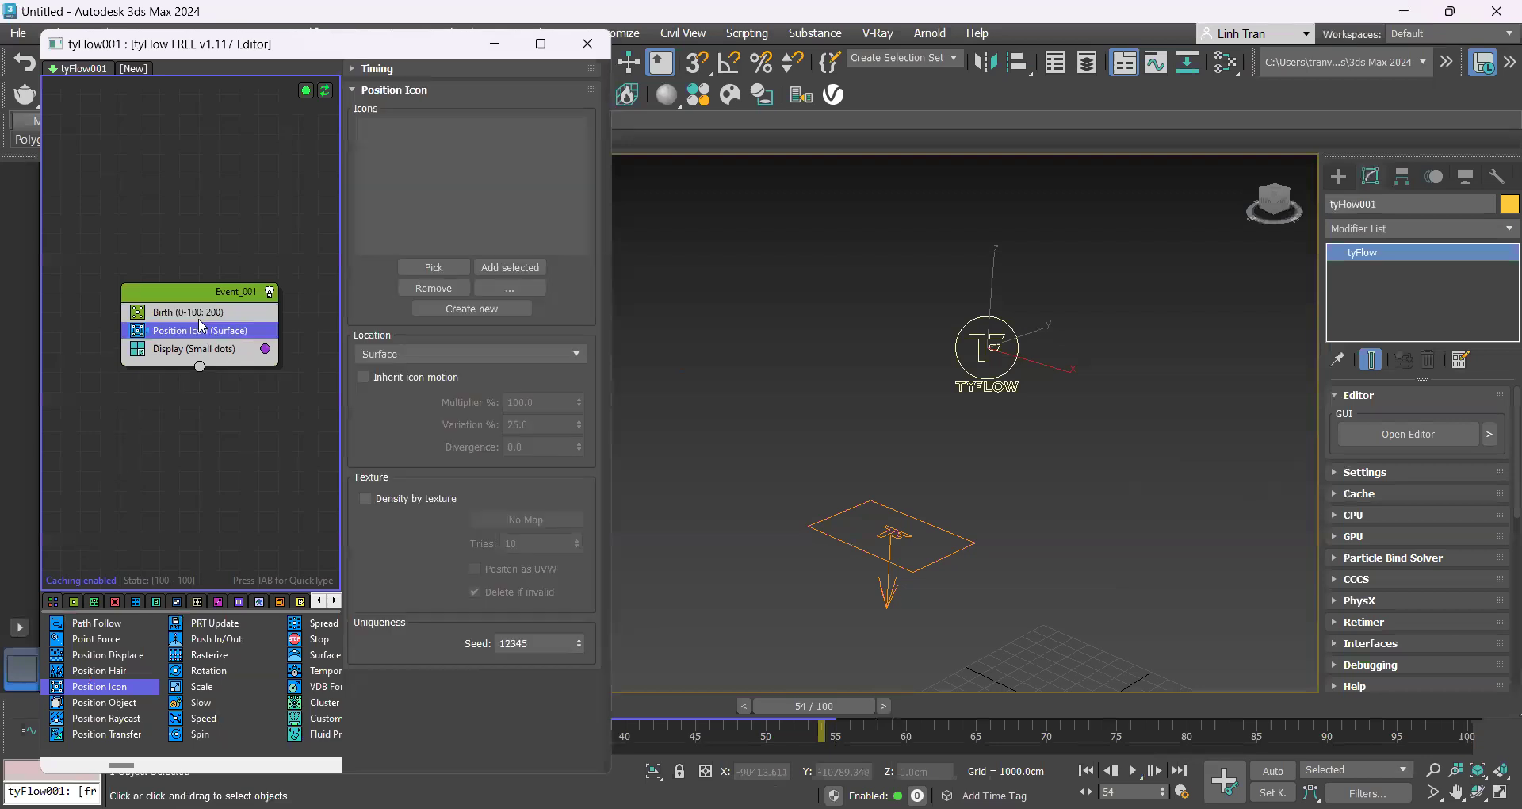
pyautogui.click(433, 267)
pyautogui.click(834, 591)
pyautogui.scroll(-3, 851, 557)
pyautogui.keyDown('alt'); pyautogui.moveTo(852, 559); pyautogui.dragTo(912, 584, button='middle'); pyautogui.keyUp('alt')
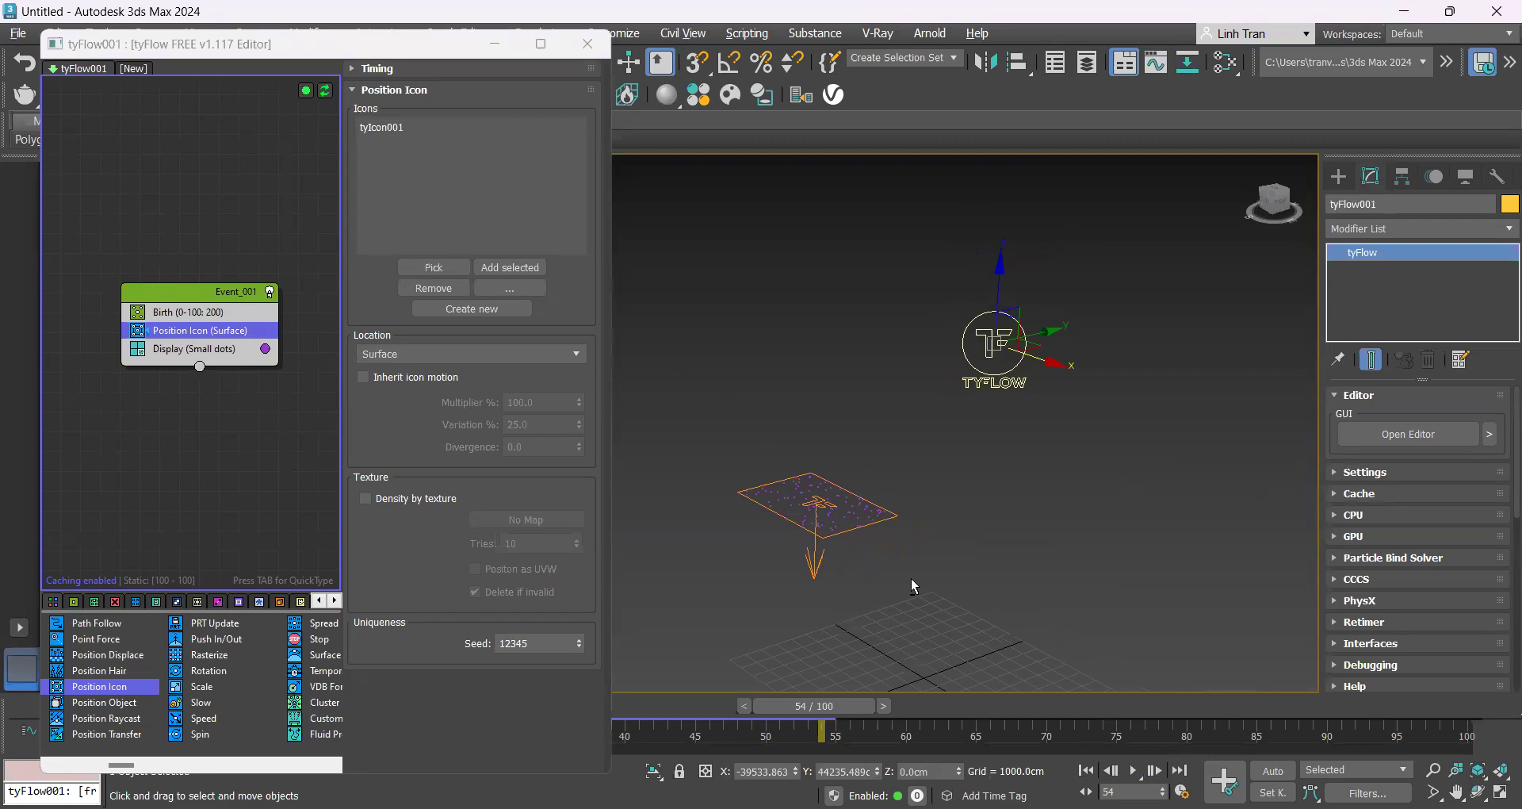
pyautogui.scroll(2, 847, 529)
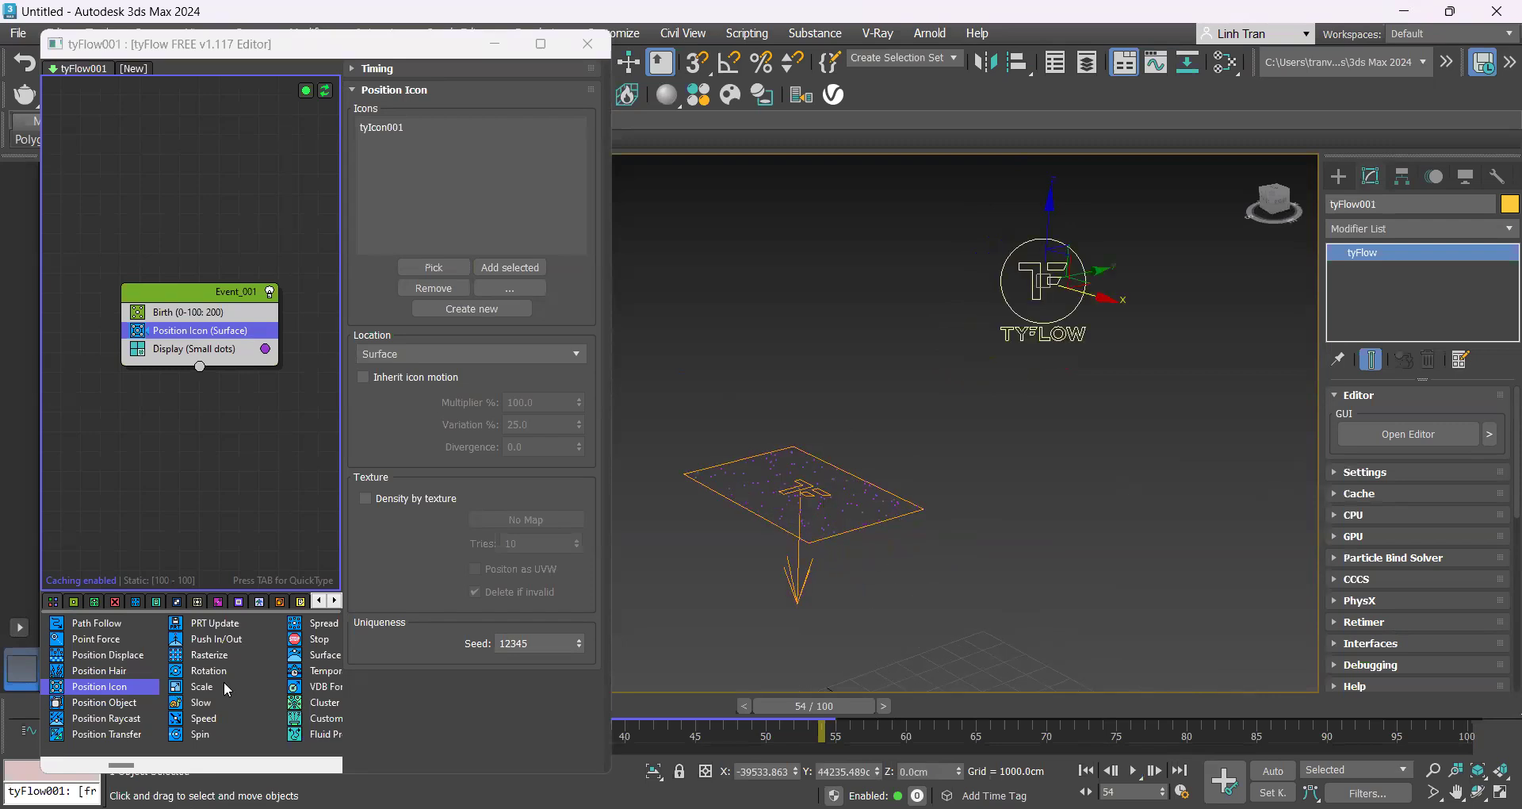
# Find the Shape operator and add it to the event below Position Icon
pyautogui.scroll(-2, 228, 690)
pyautogui.scroll(-2, 228, 690)
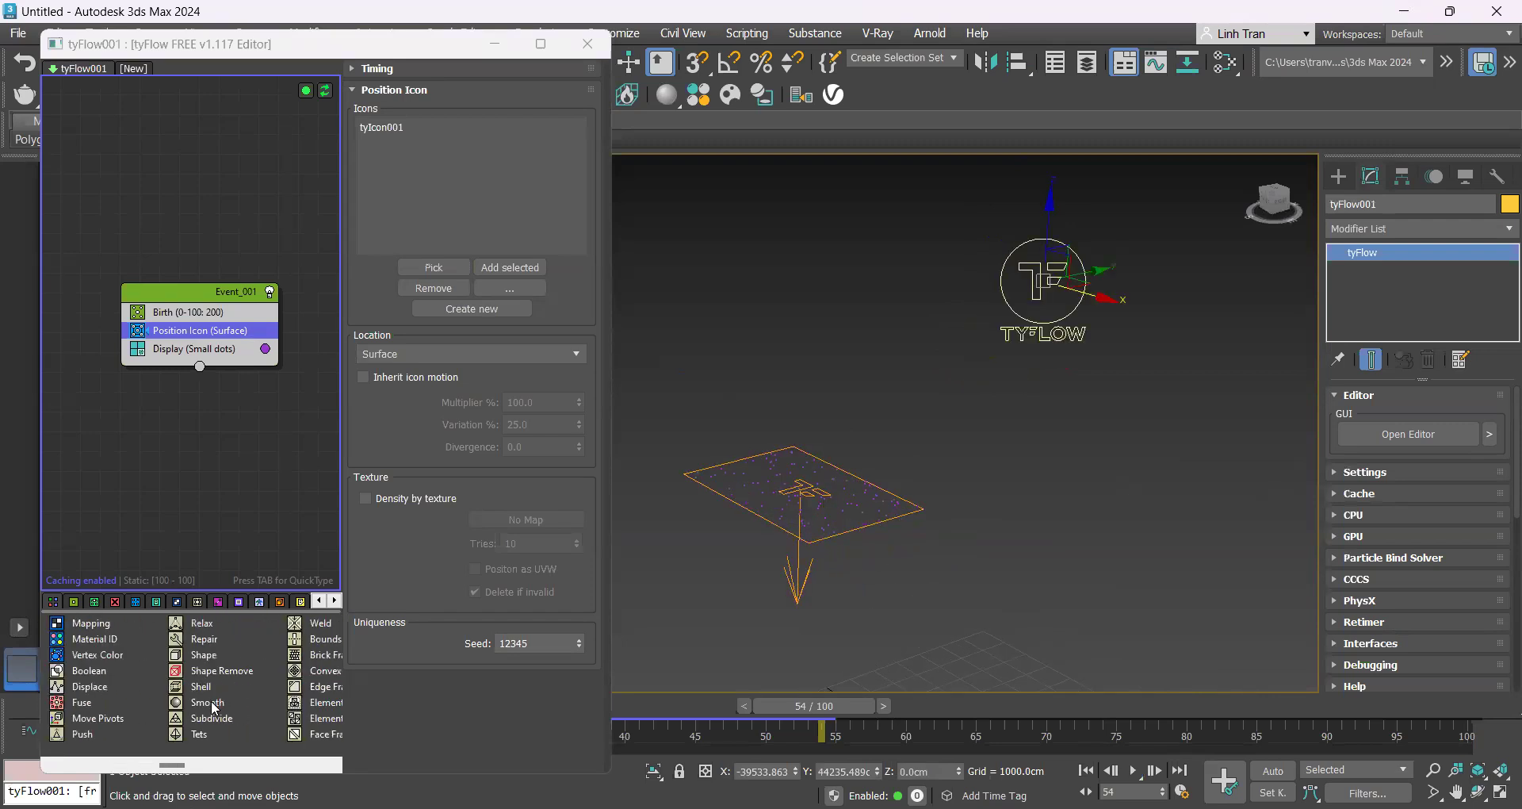
pyautogui.scroll(-2, 195, 711)
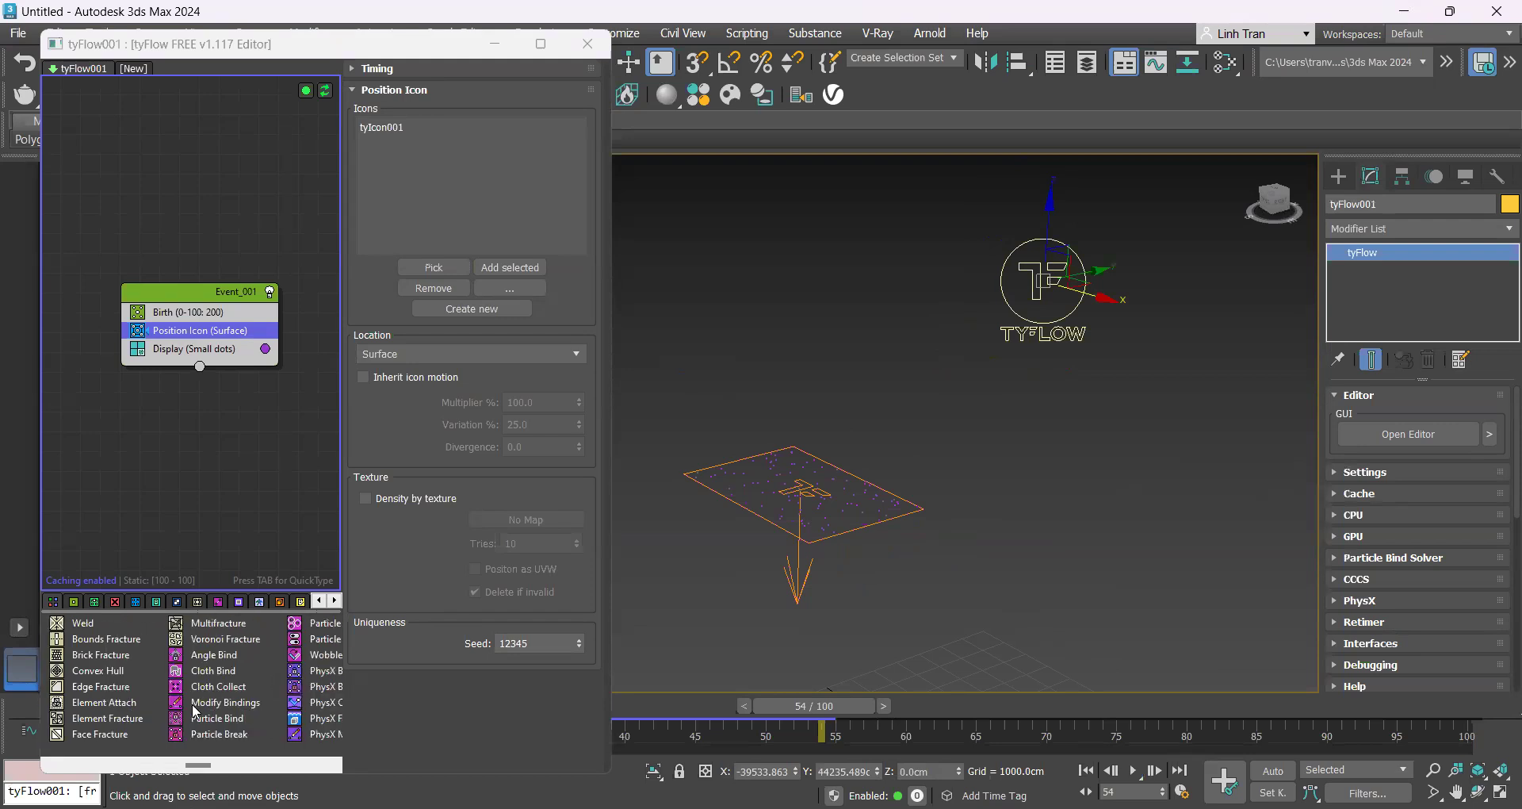
pyautogui.scroll(6, 196, 712)
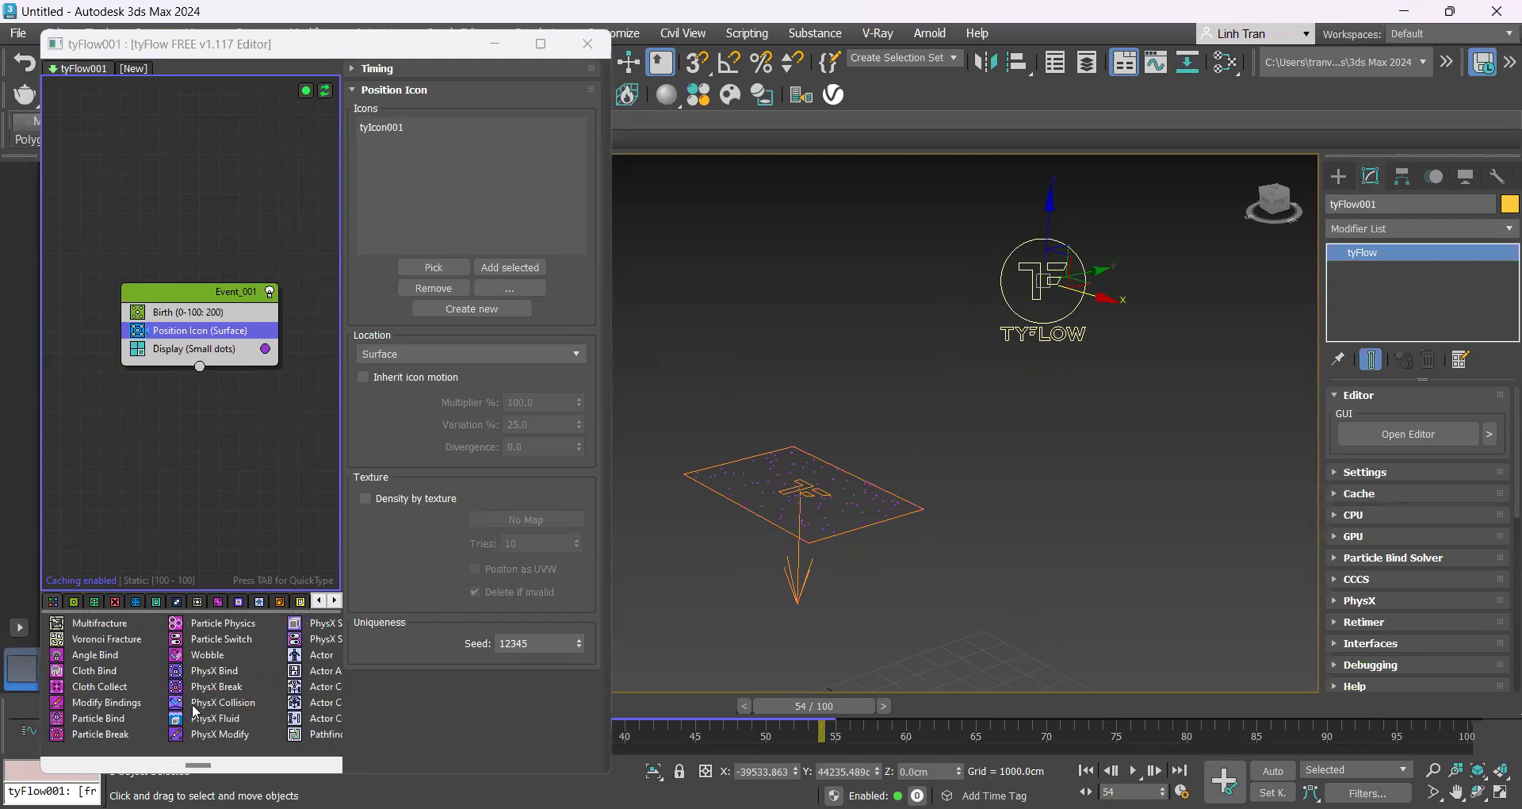
pyautogui.scroll(2, 196, 711)
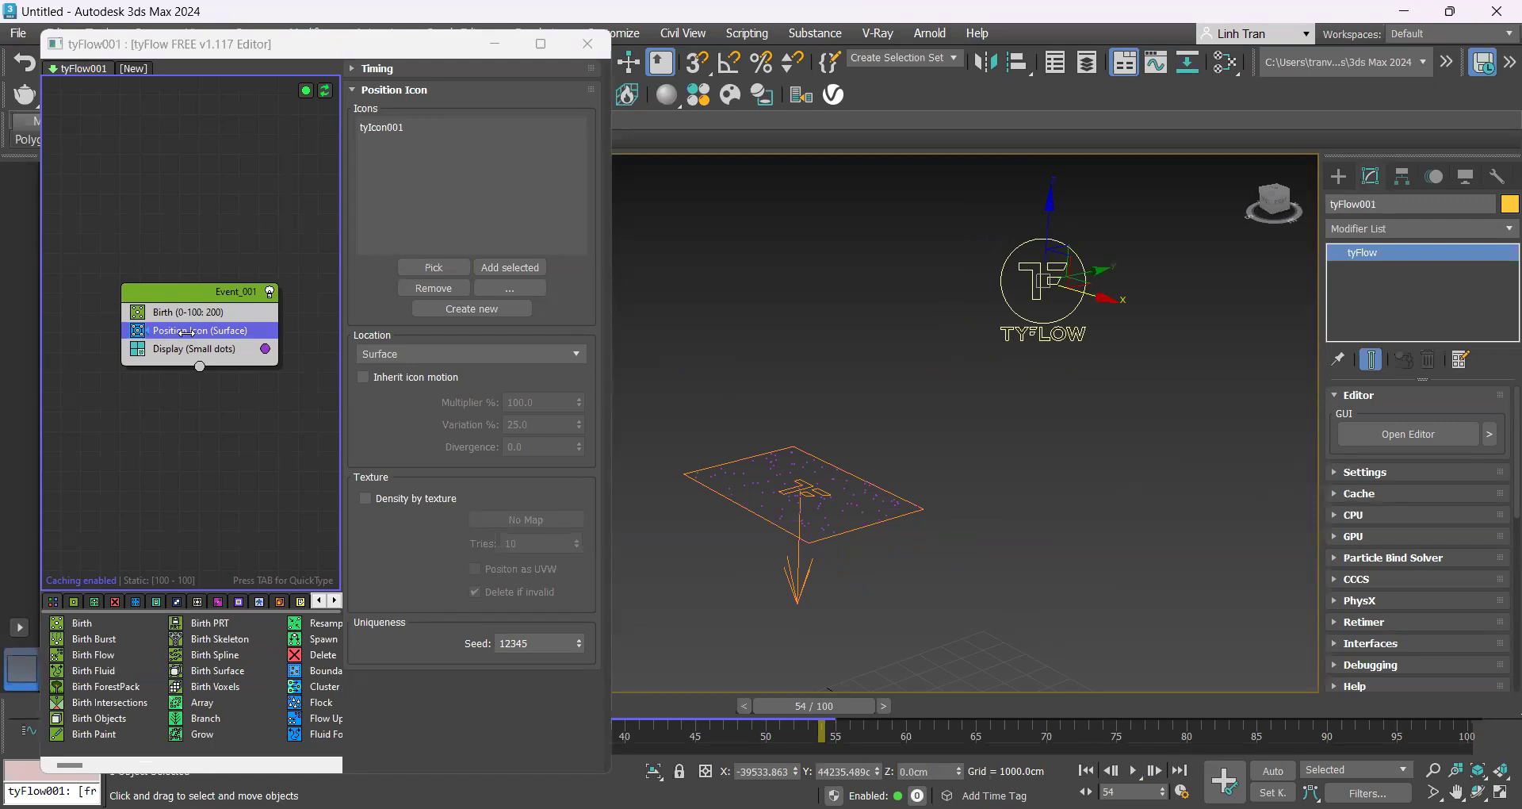
pyautogui.press('Tab')
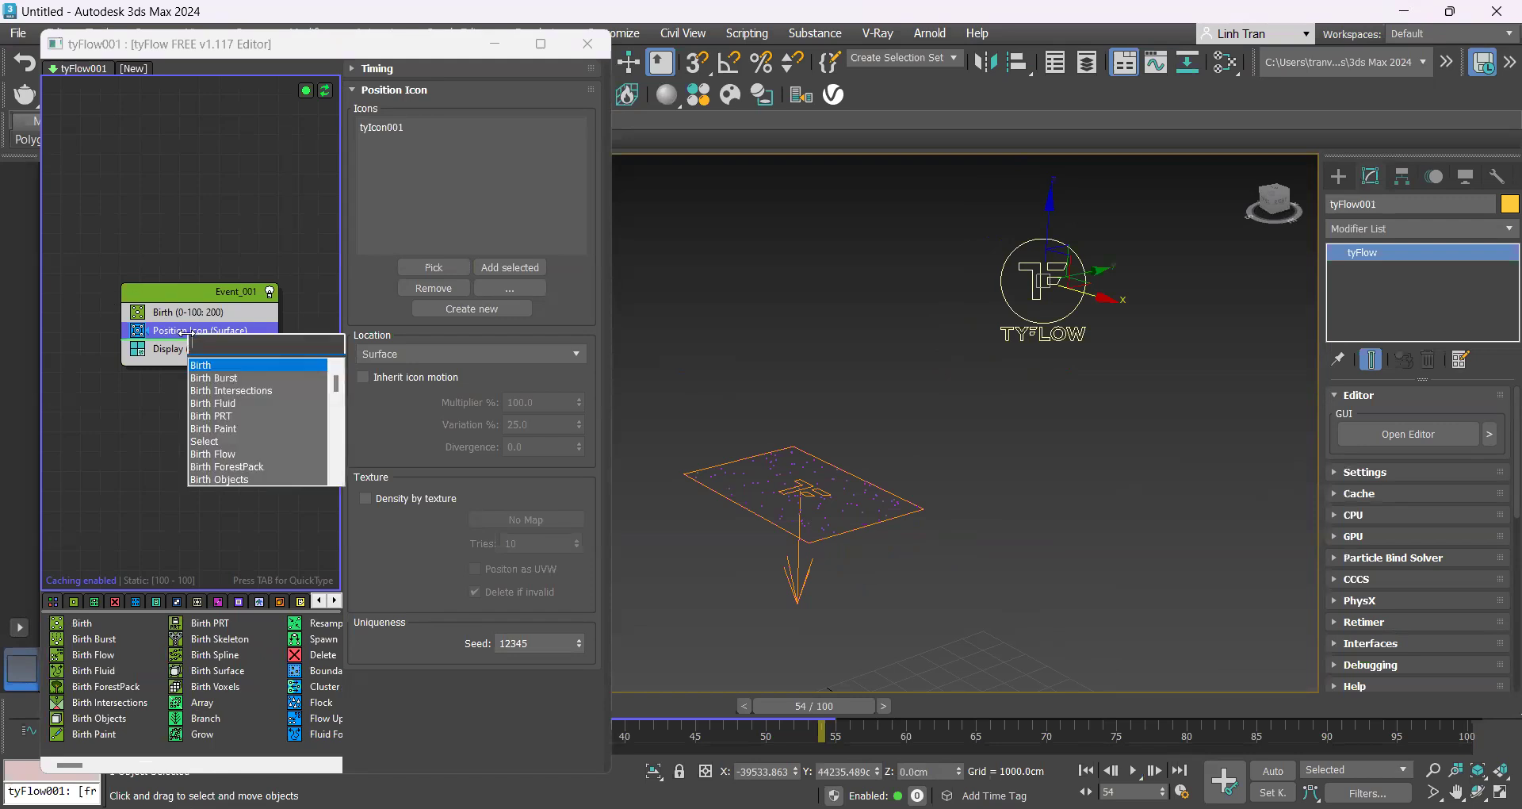
pyautogui.write('shape')
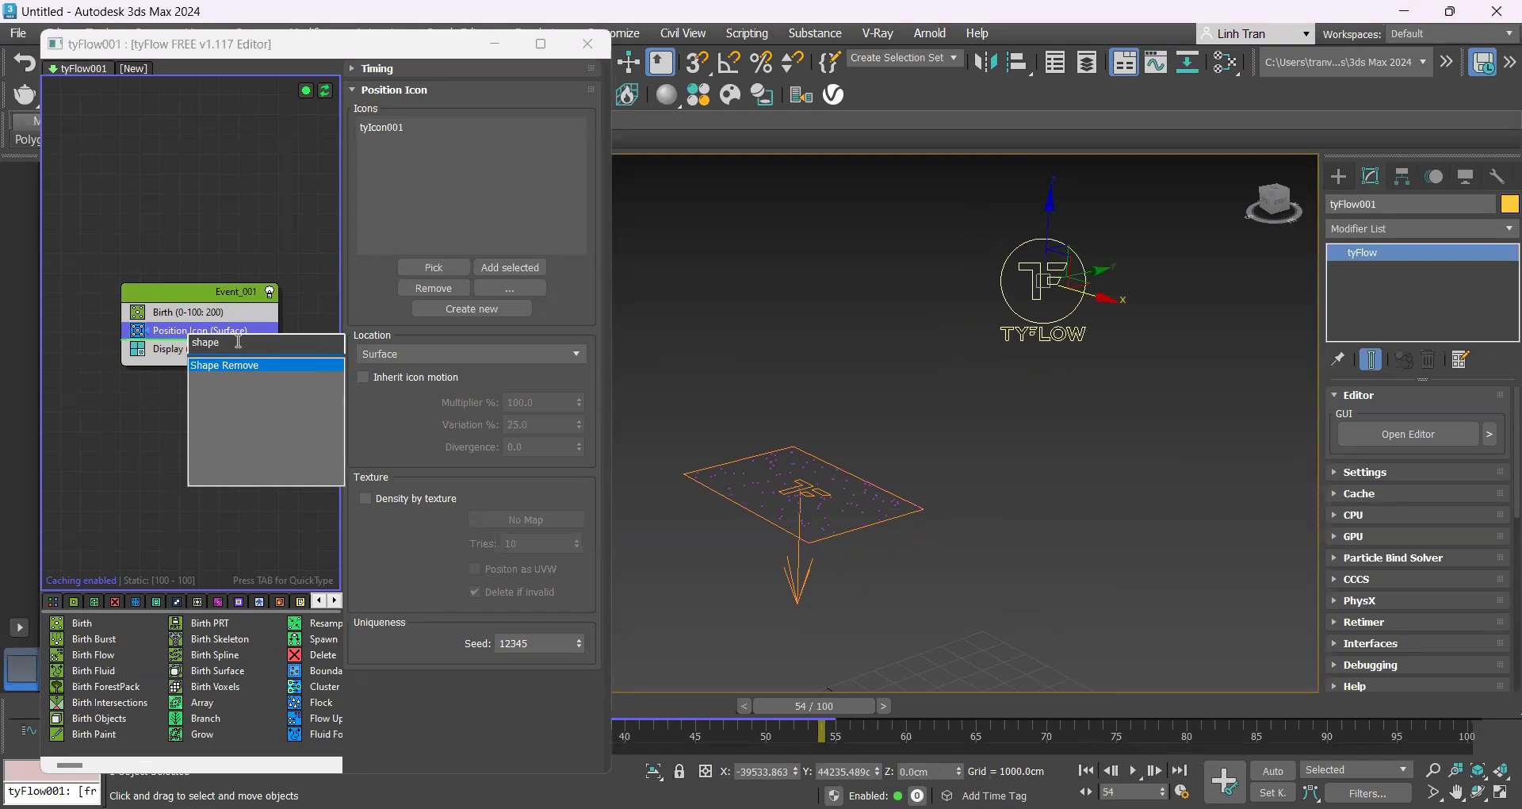
pyautogui.press('BackSpace')
pyautogui.press('BackSpace')
pyautogui.press('BackSpace')
pyautogui.press('BackSpace')
pyautogui.press('BackSpace')
pyautogui.press('BackSpace')
pyautogui.write('sha')
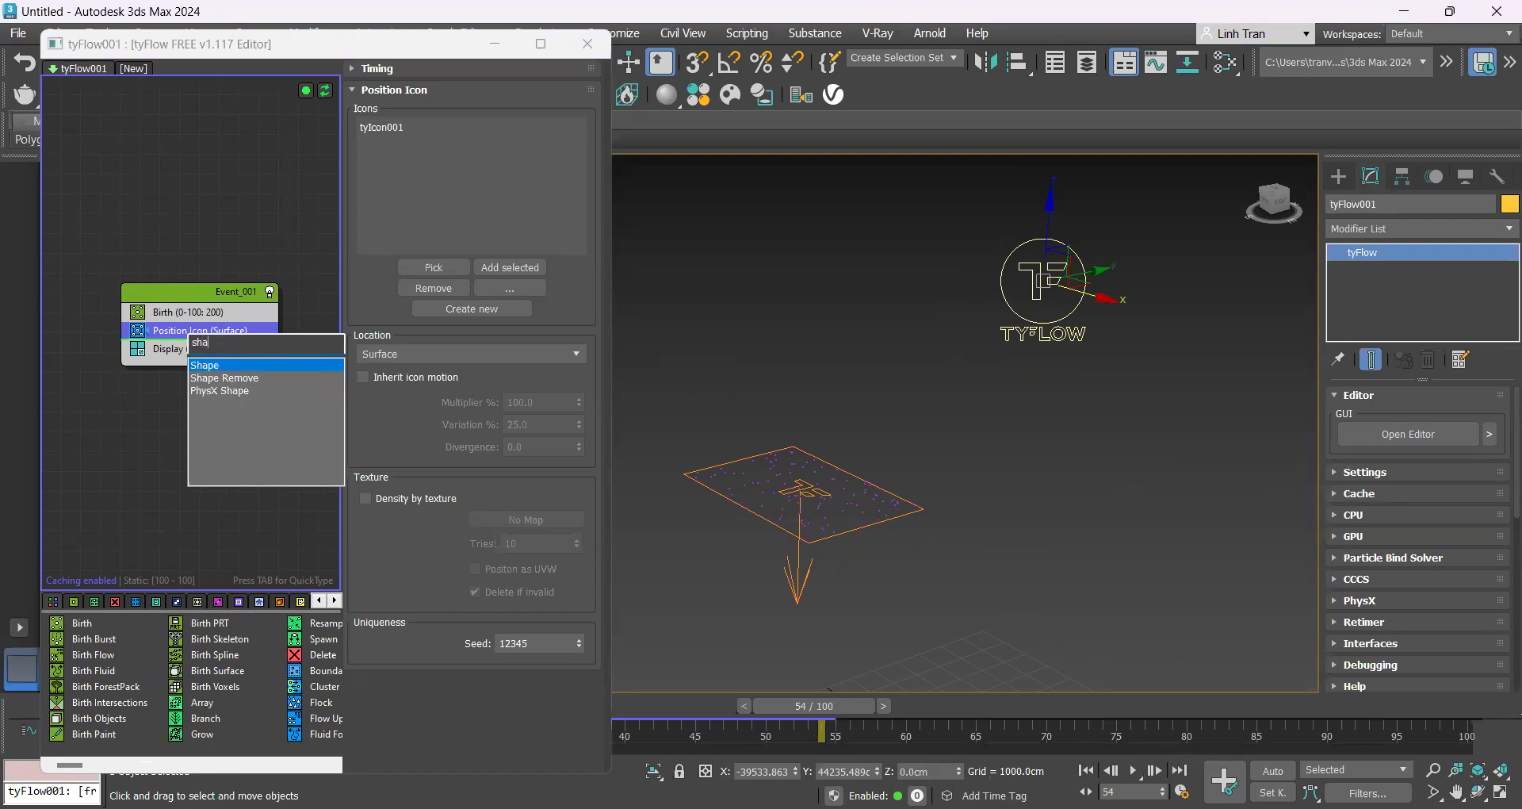
pyautogui.click(220, 365)
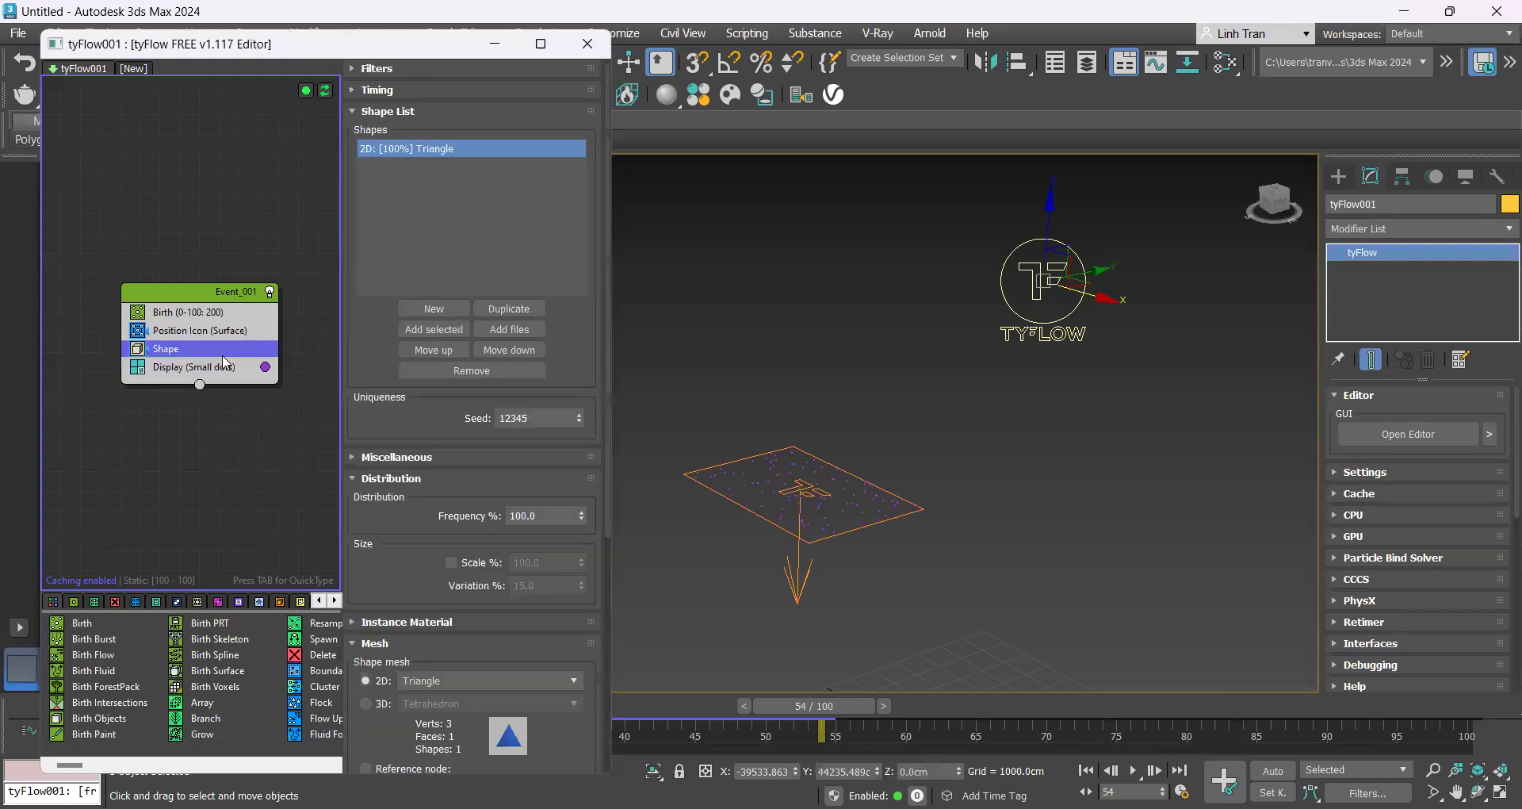
# Set the Shape operator's mesh to the 3D shape Sphere (LowRes)
pyautogui.scroll(-2, 468, 567)
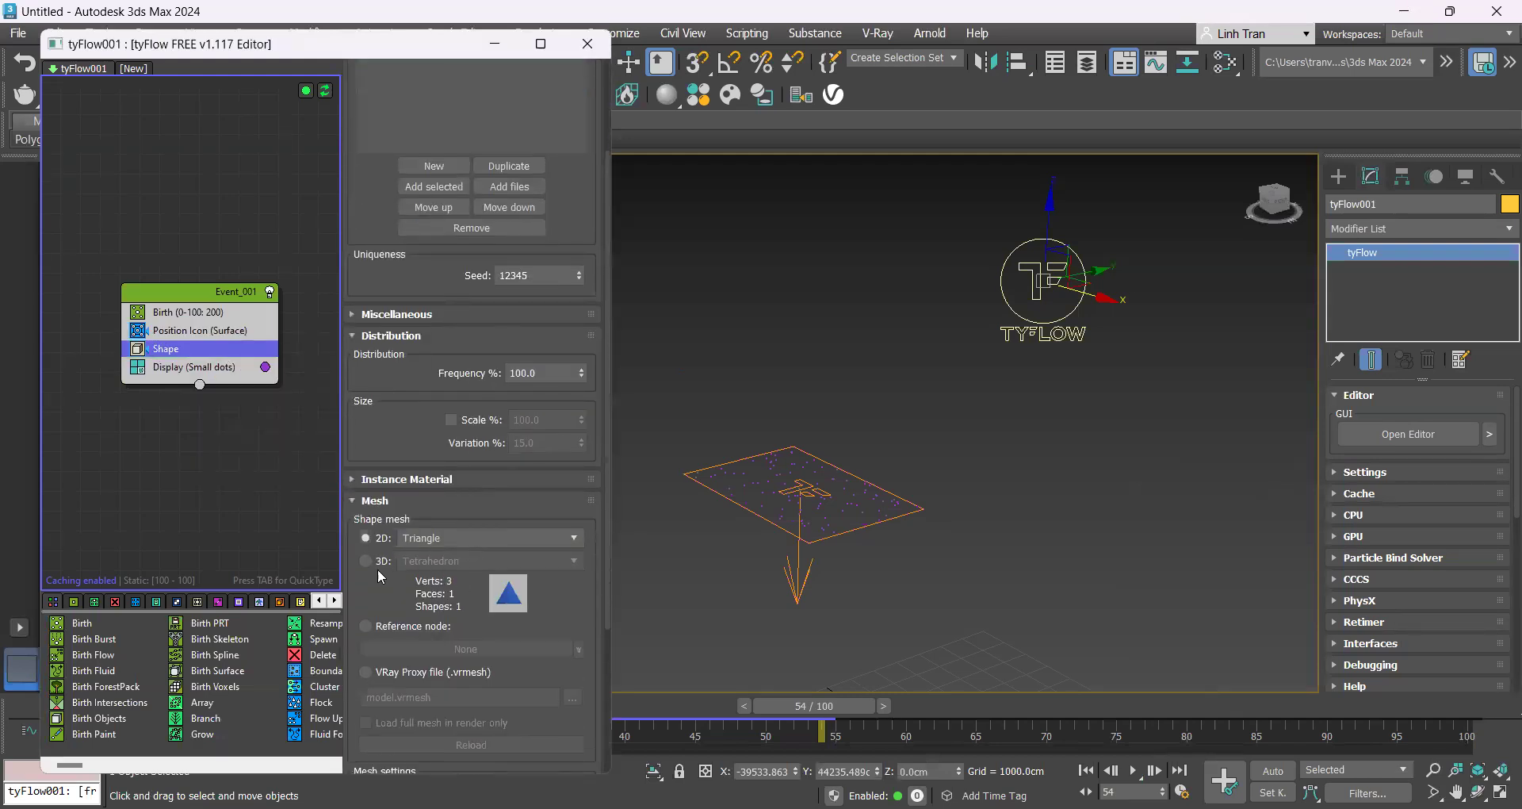
pyautogui.click(379, 561)
pyautogui.click(488, 560)
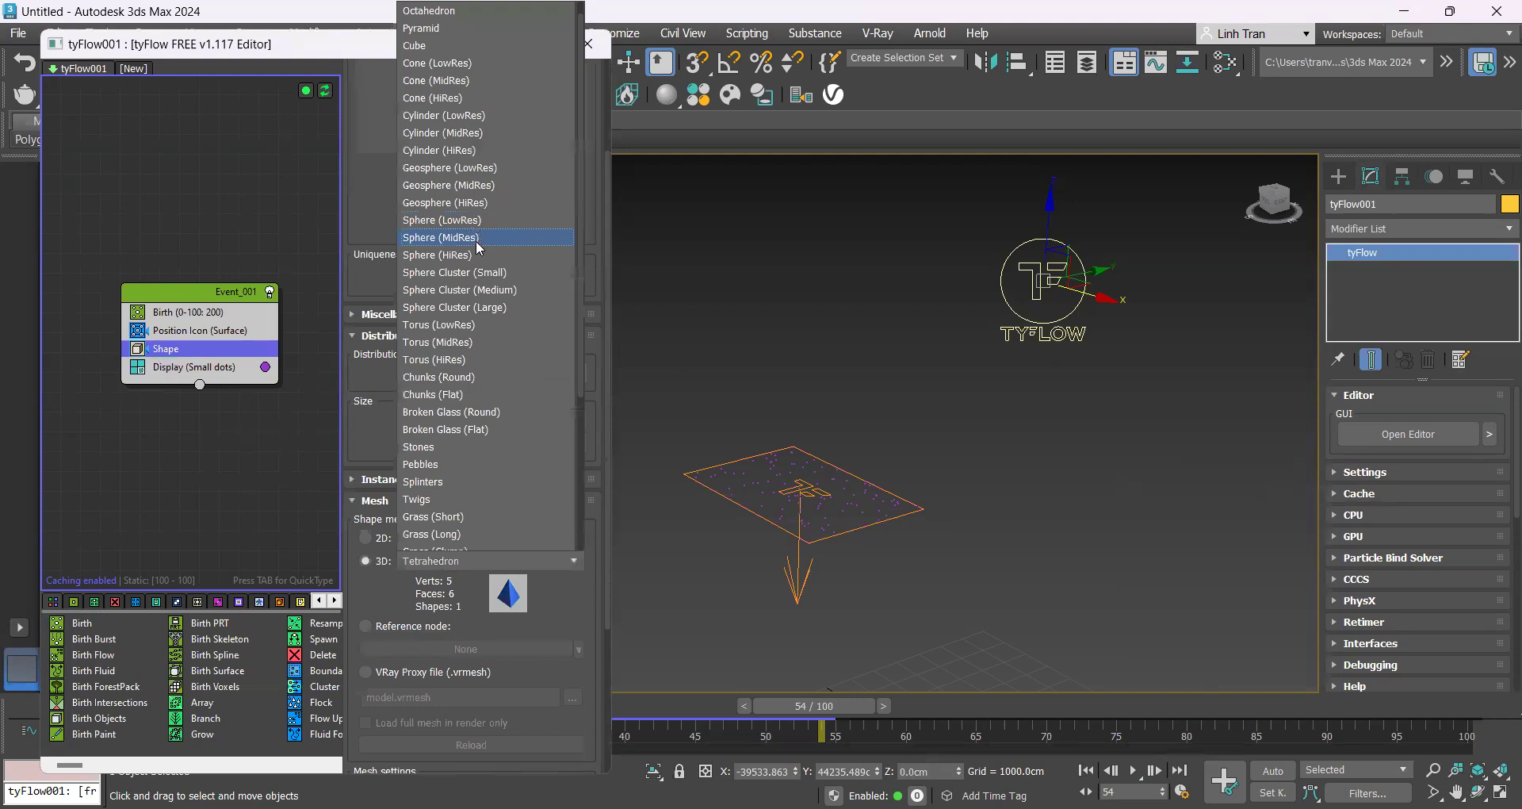
pyautogui.click(483, 220)
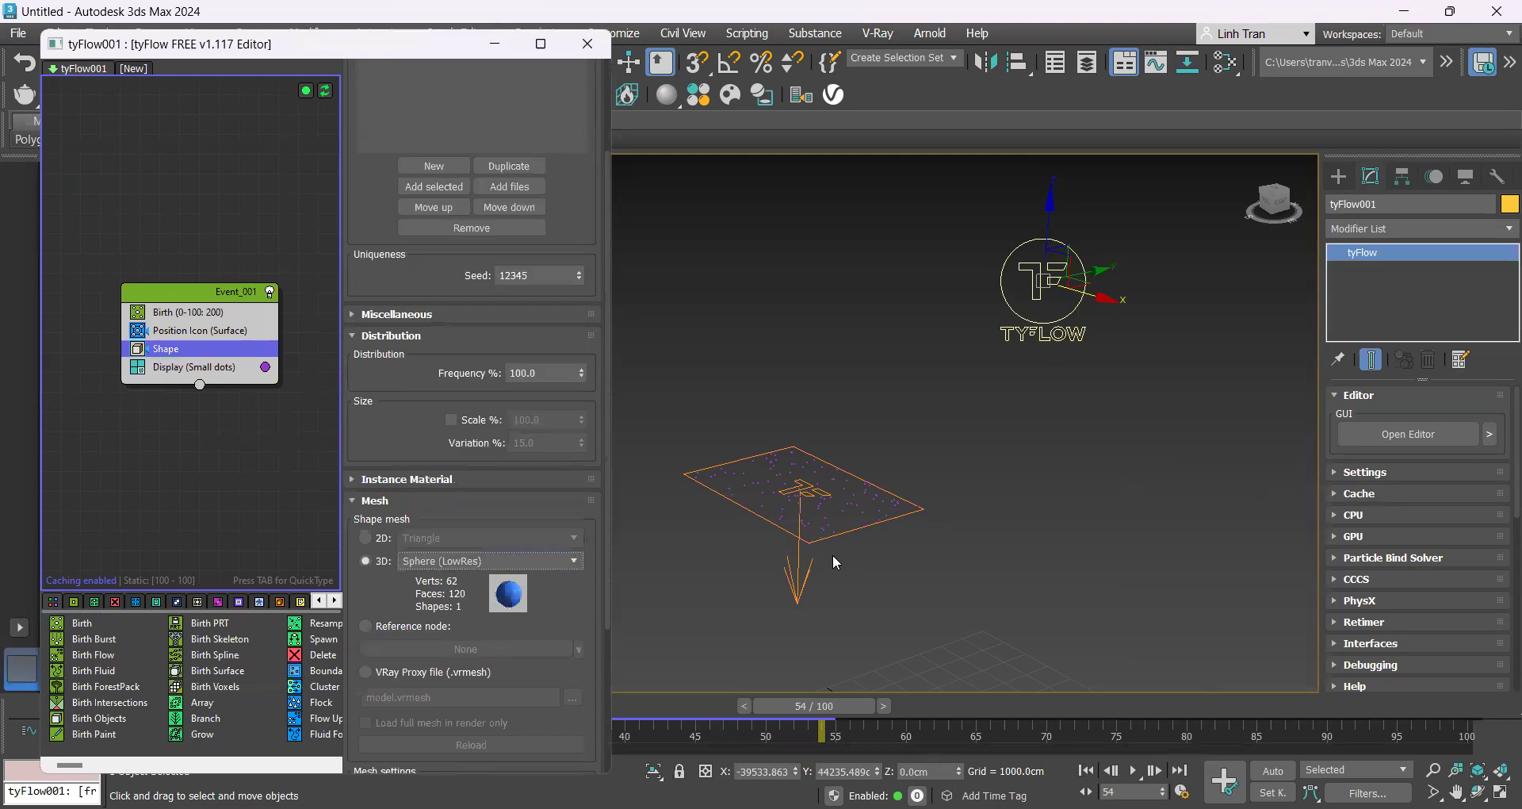
# Set the Display operator's display mode to Geometry and deselect the tyFlow object
pyautogui.click(197, 366)
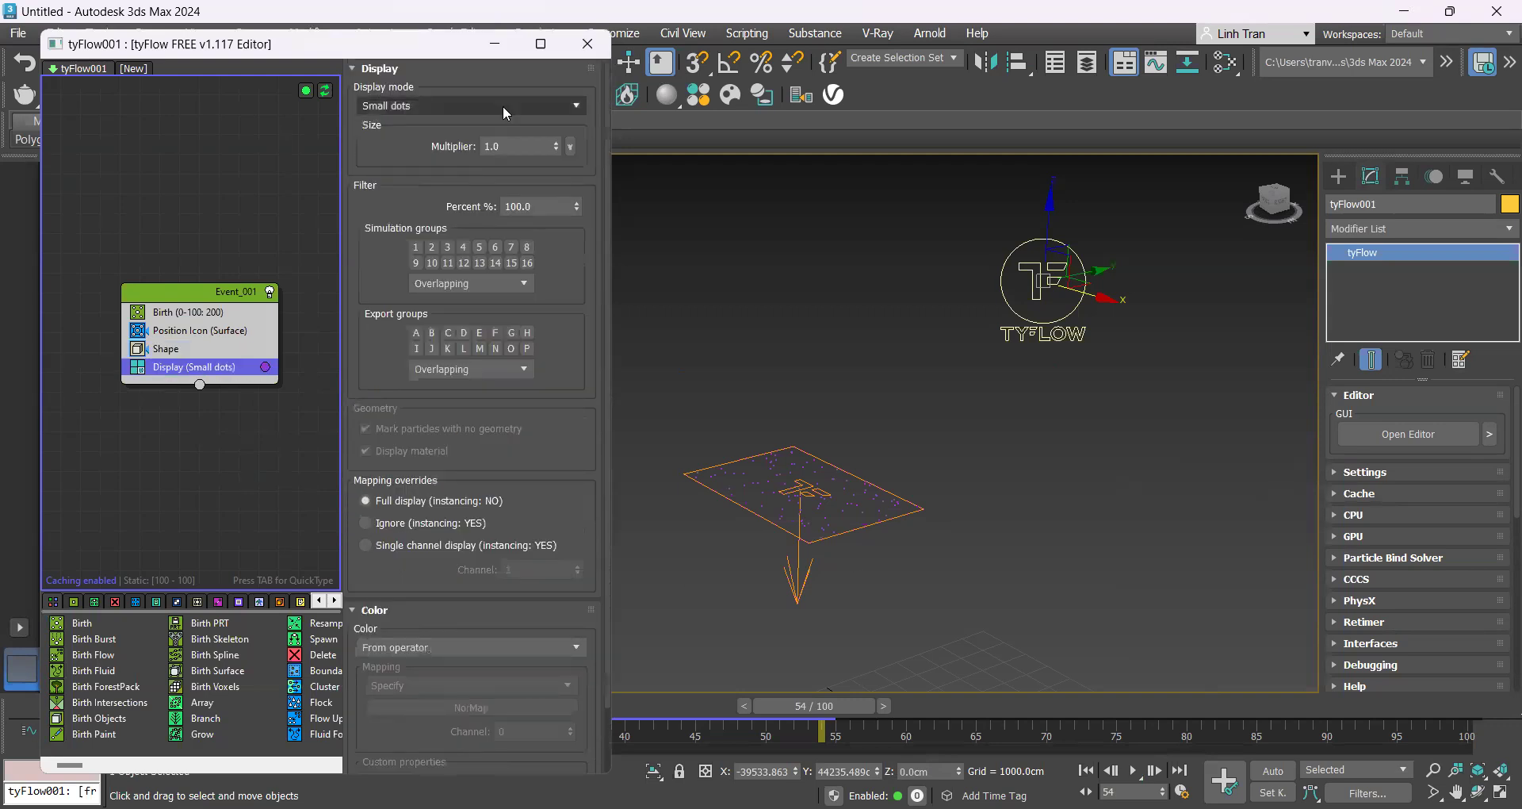
pyautogui.click(502, 106)
pyautogui.scroll(3, 821, 486)
pyautogui.scroll(-3, 821, 486)
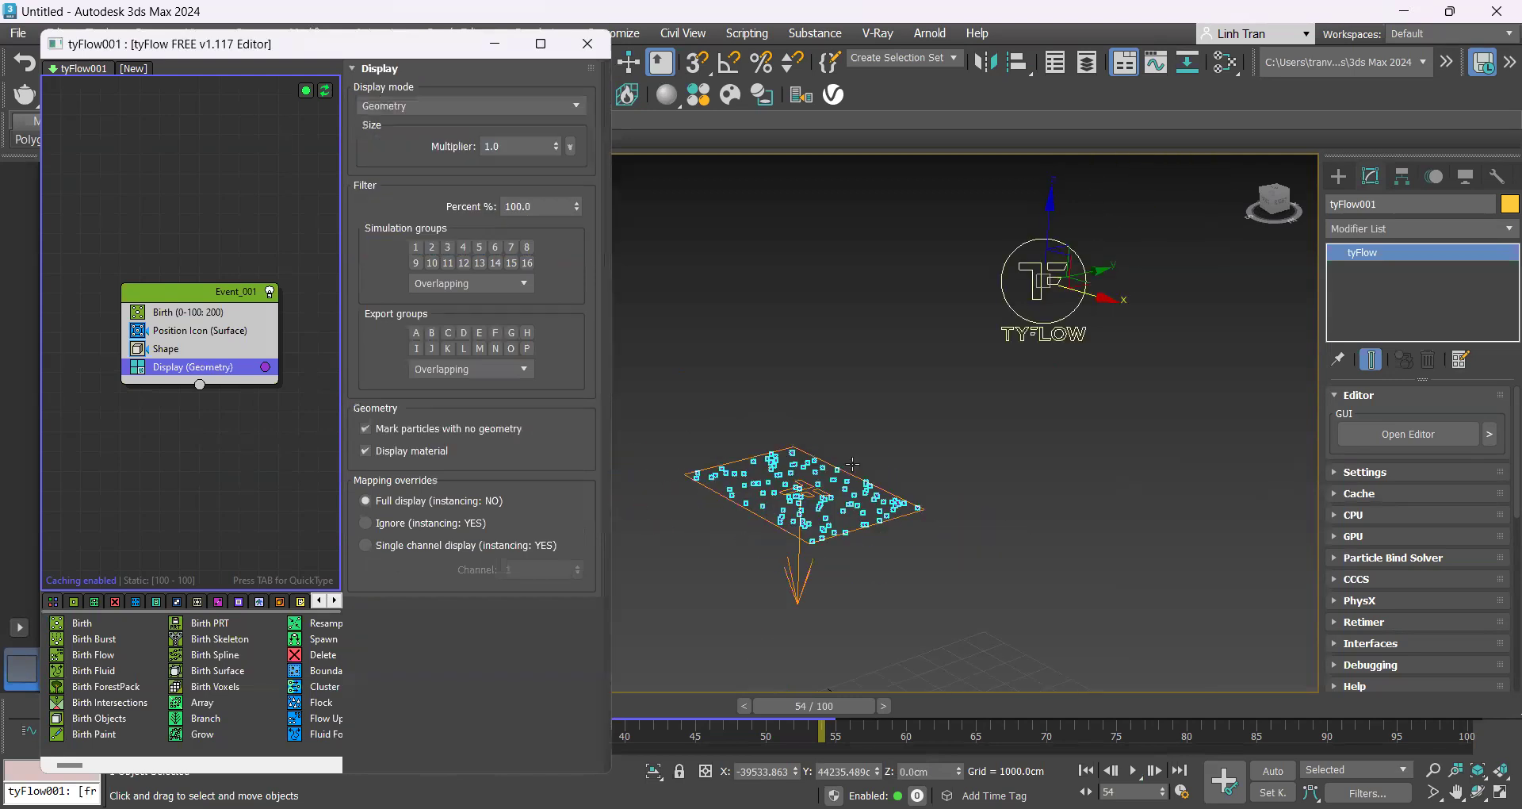
pyautogui.click(904, 449)
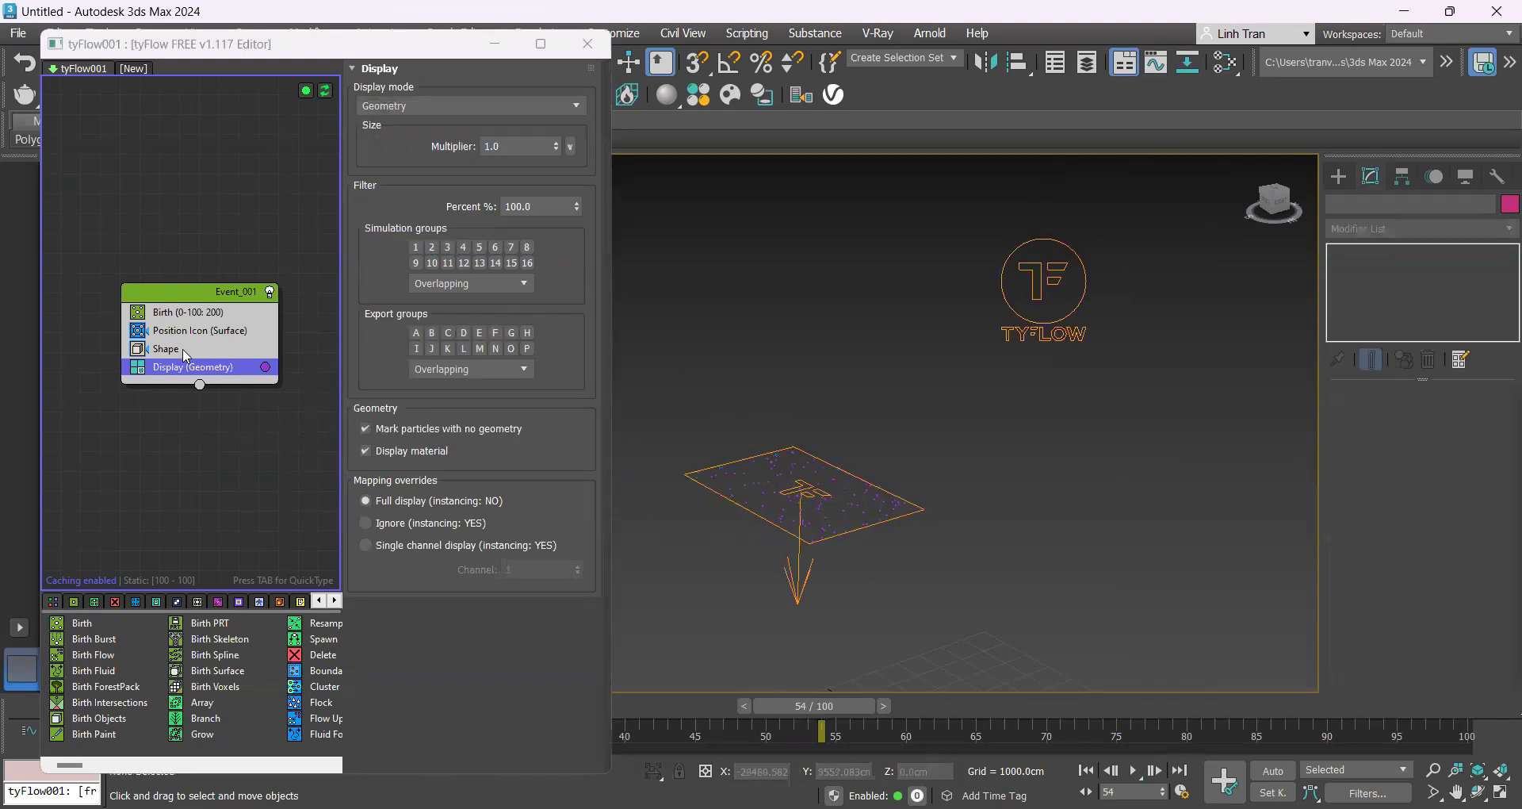
# Add a Speed operator to the event between Shape and Display
pyautogui.scroll(-1, 159, 349)
pyautogui.scroll(1, 295, 361)
pyautogui.scroll(-2, 208, 682)
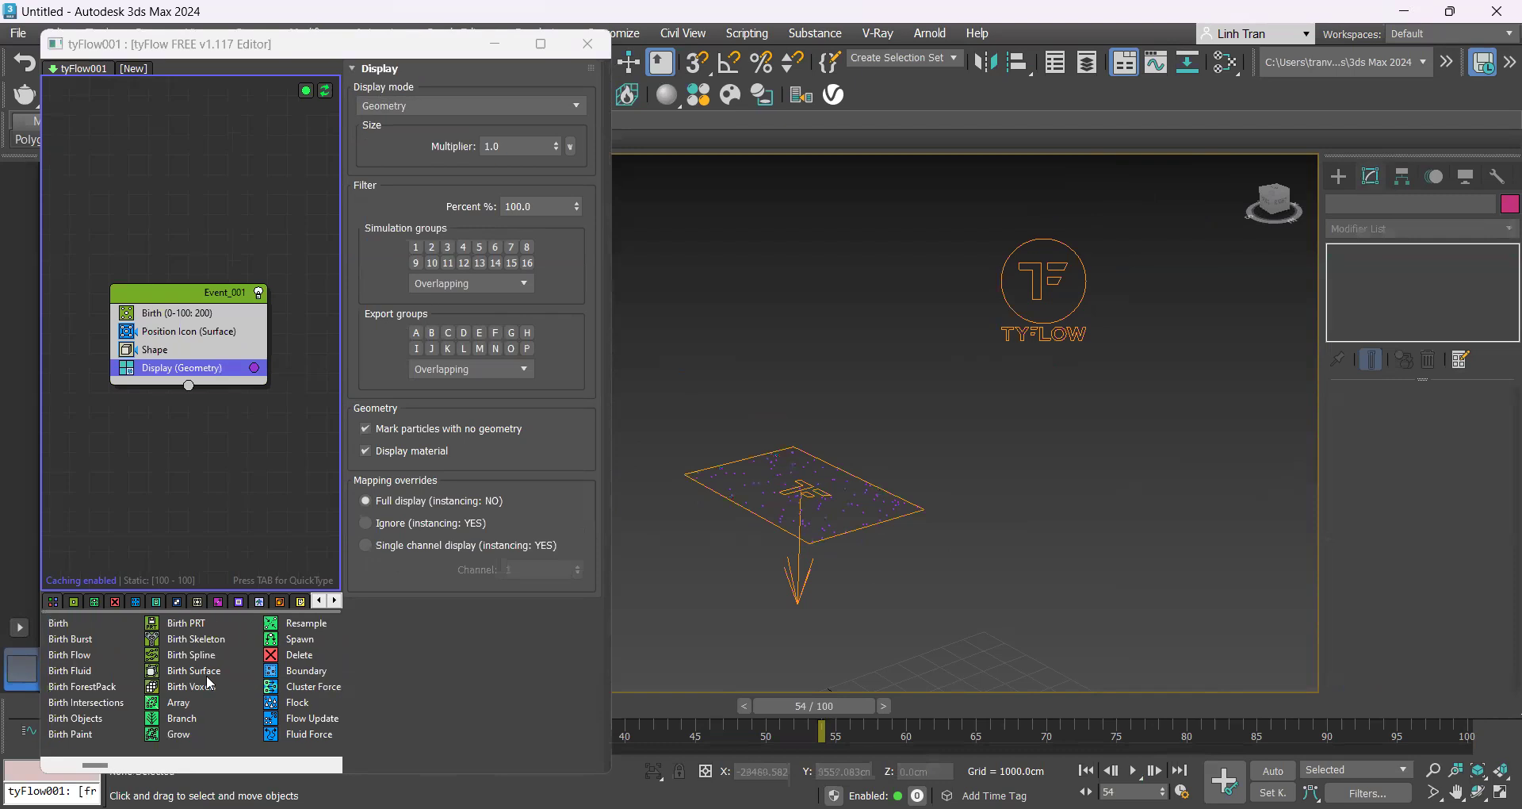
pyautogui.scroll(-2, 189, 703)
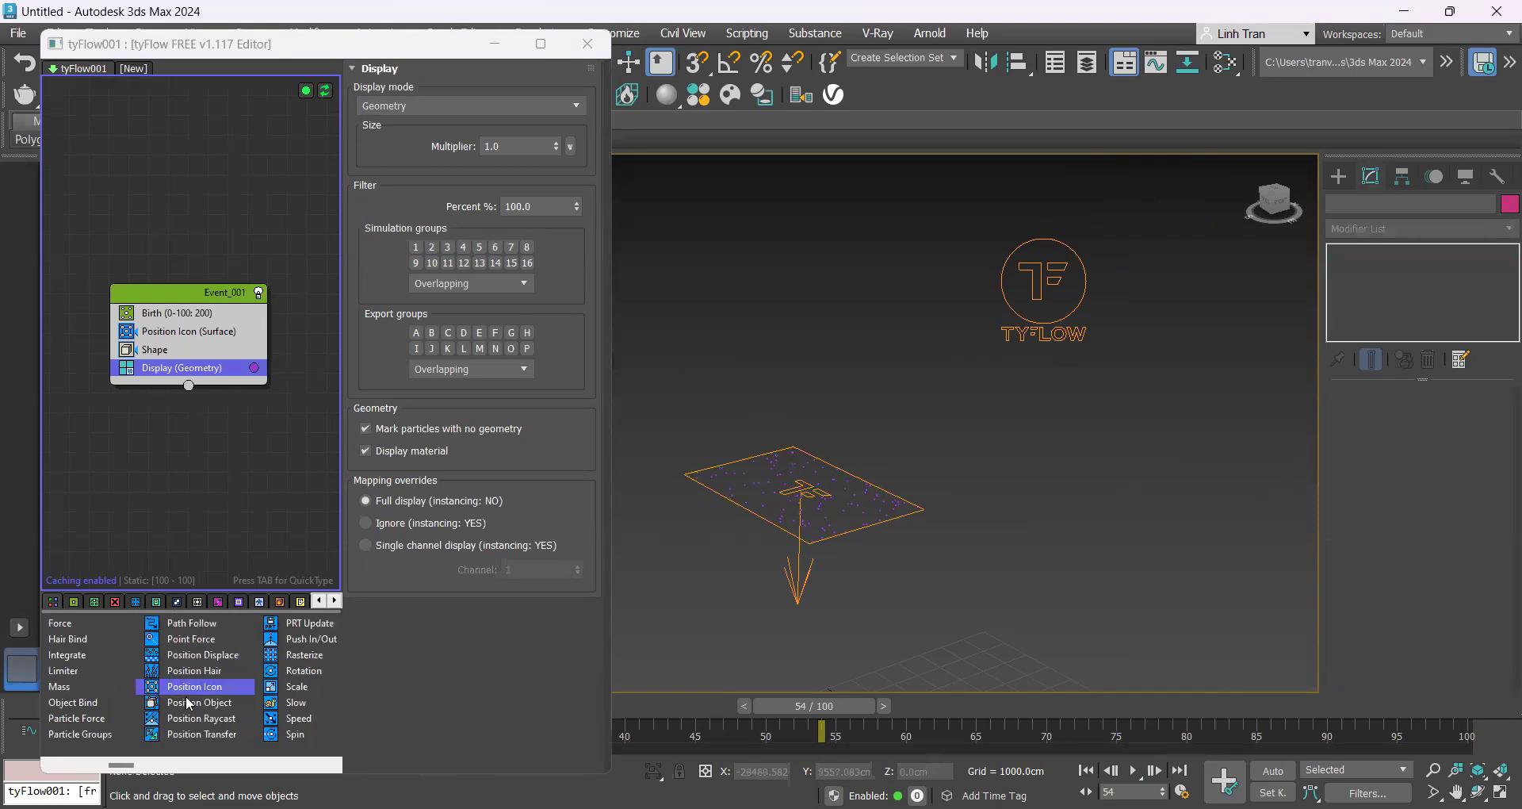
pyautogui.moveTo(216, 720); pyautogui.dragTo(196, 369)
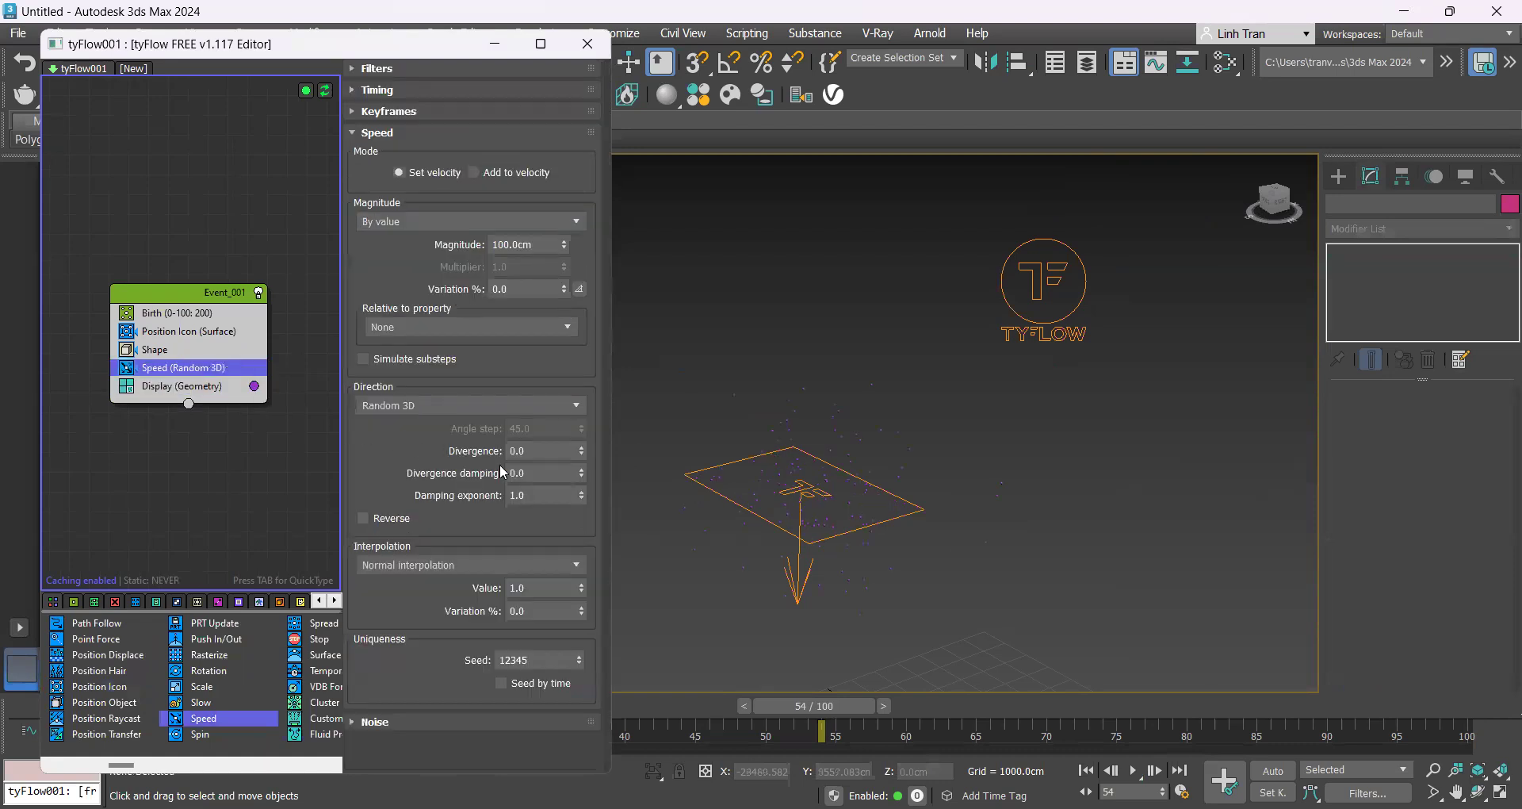
# Set the Speed operator's direction to Along icon arrow and assign the tyIcon with the downward arrow as its icon
pyautogui.click(415, 404)
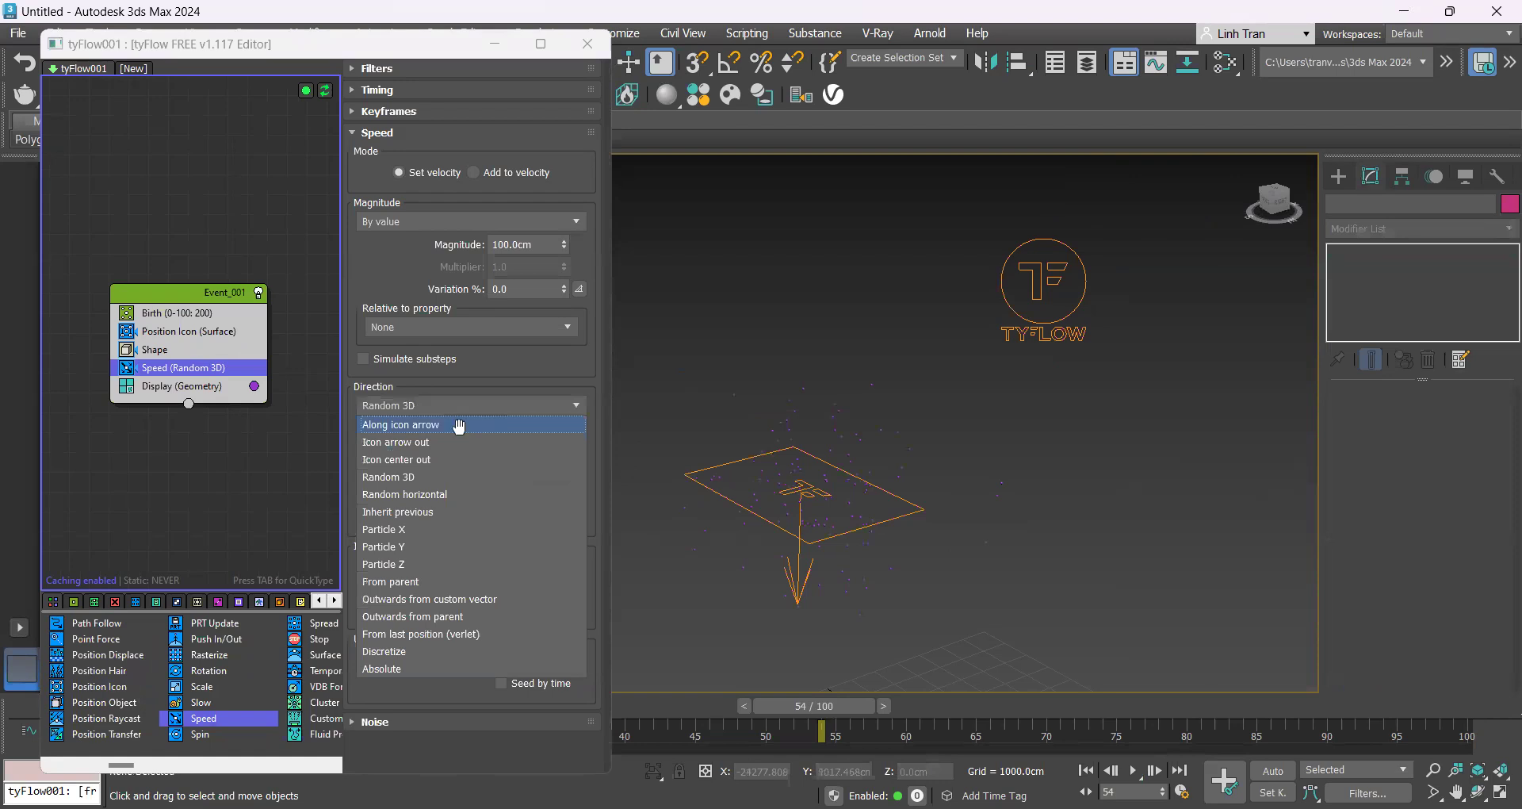
pyautogui.click(459, 426)
pyautogui.scroll(-2, 432, 595)
pyautogui.click(440, 628)
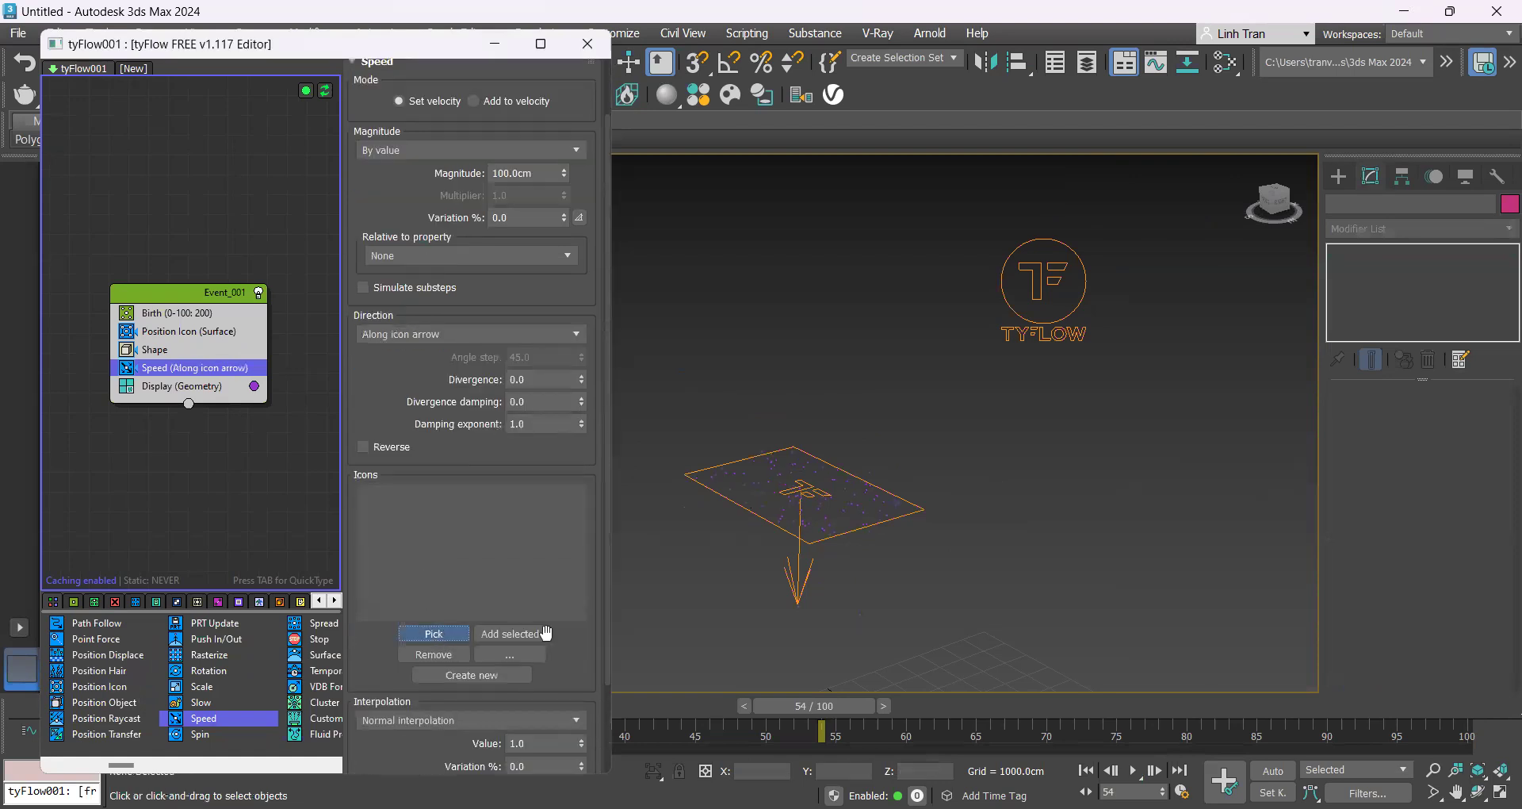
pyautogui.click(807, 584)
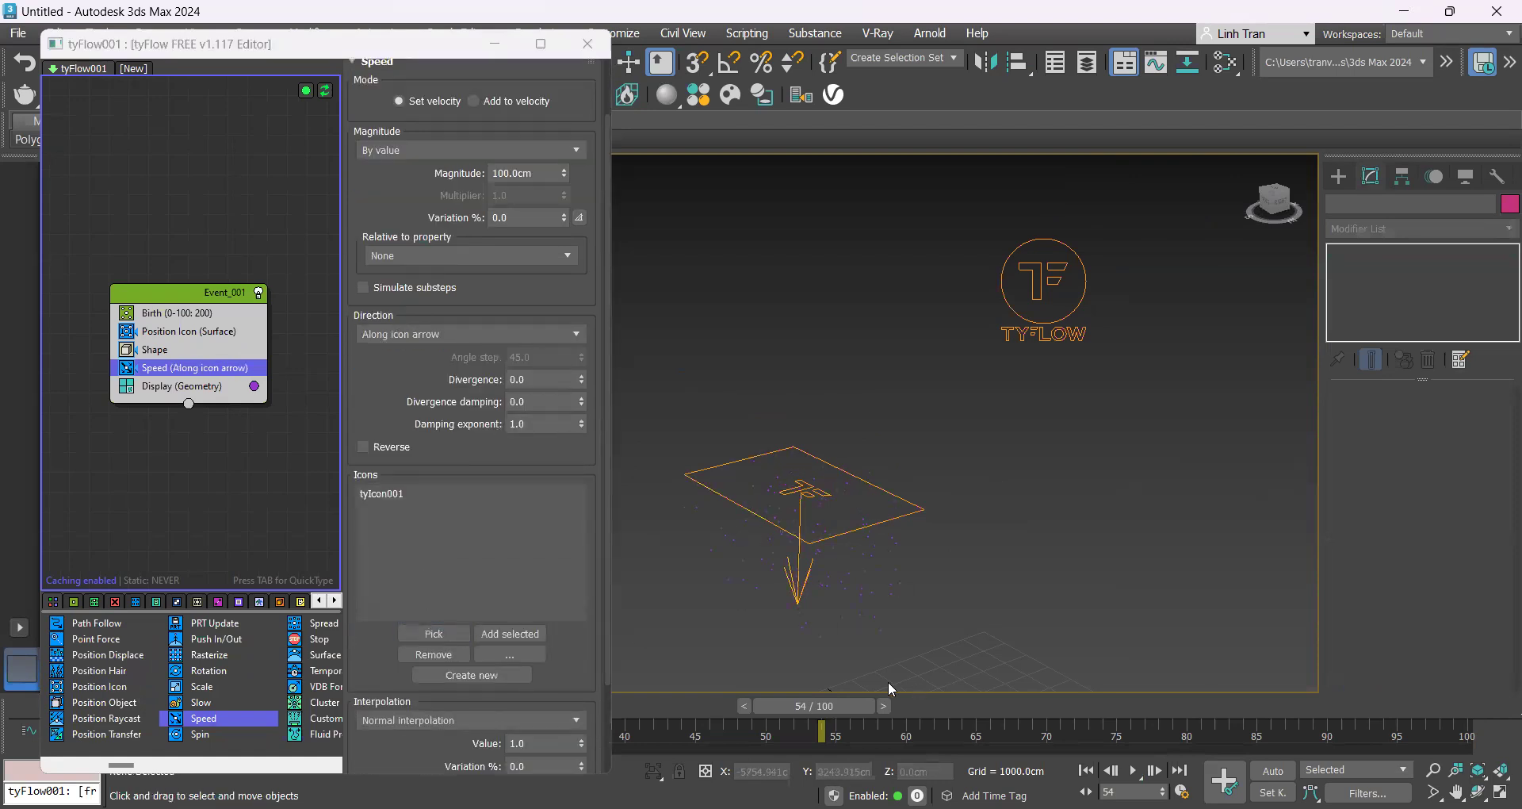
pyautogui.scroll(-5, 398, 530)
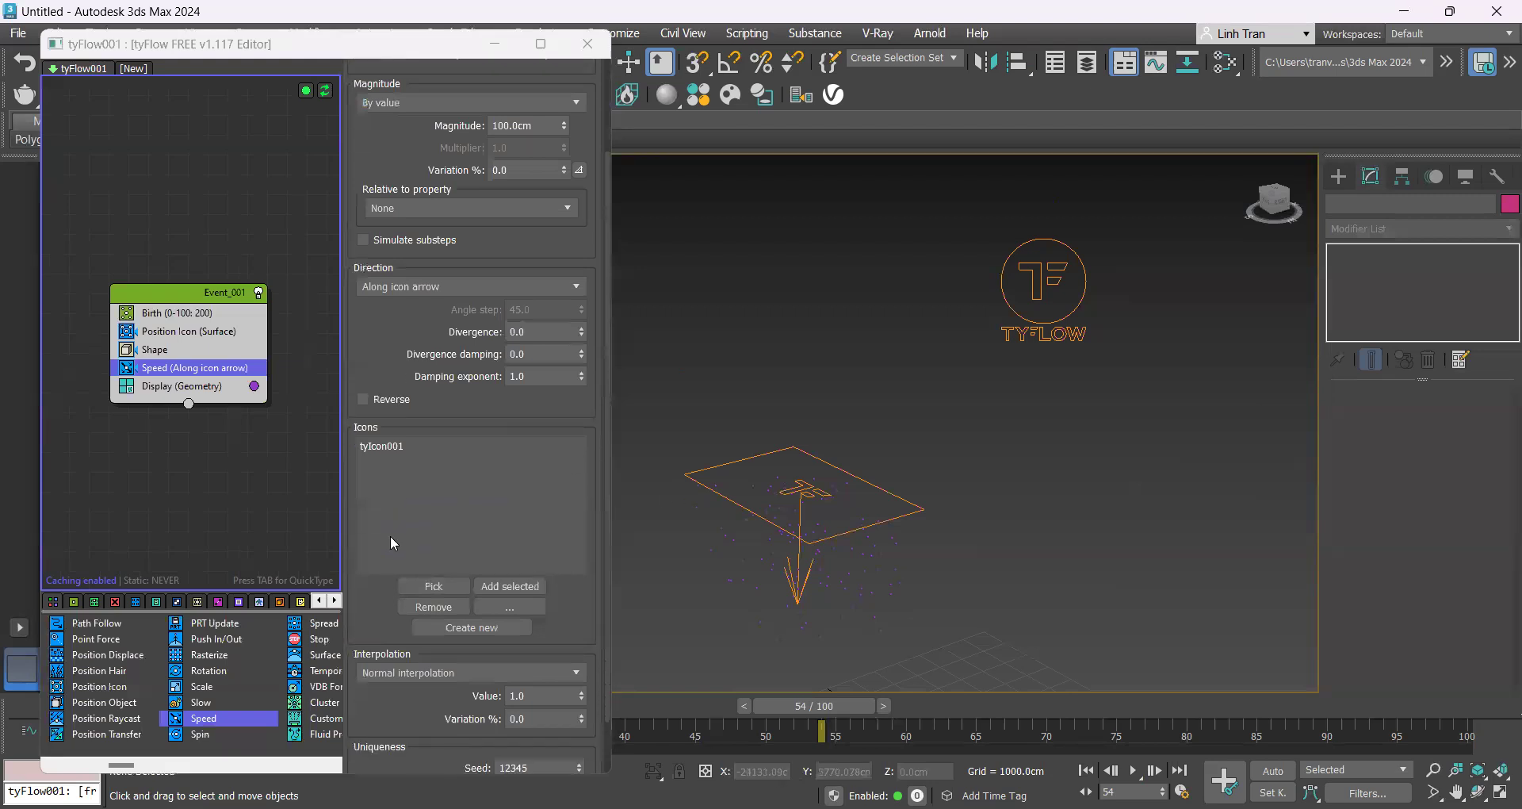
pyautogui.scroll(-4, 121, 466)
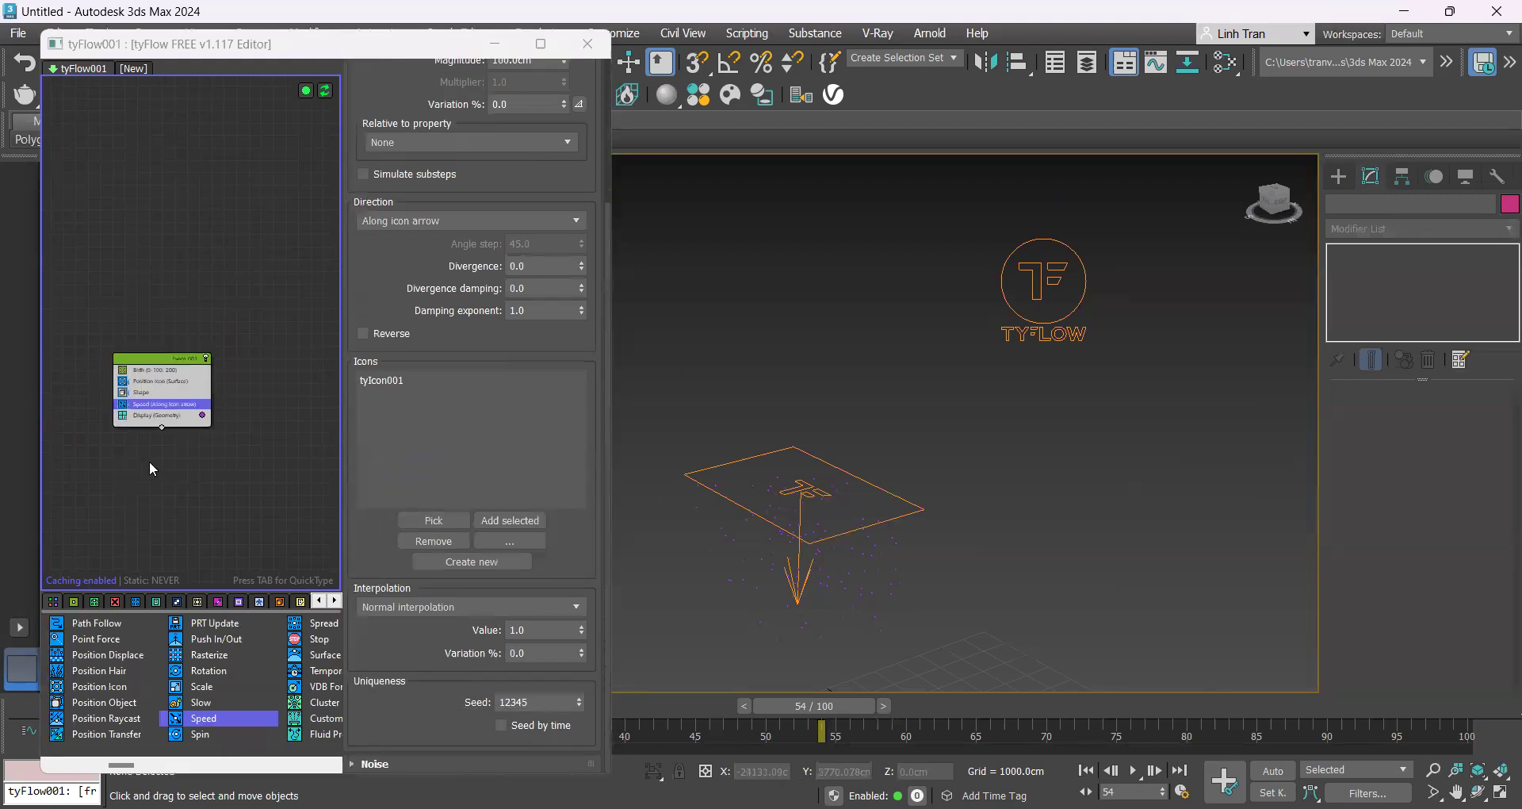
# Add a Send Out operator to the birth event between Speed and Display
pyautogui.scroll(3, 227, 458)
pyautogui.scroll(3, 211, 645)
pyautogui.scroll(-1, 211, 644)
pyautogui.scroll(-4, 211, 648)
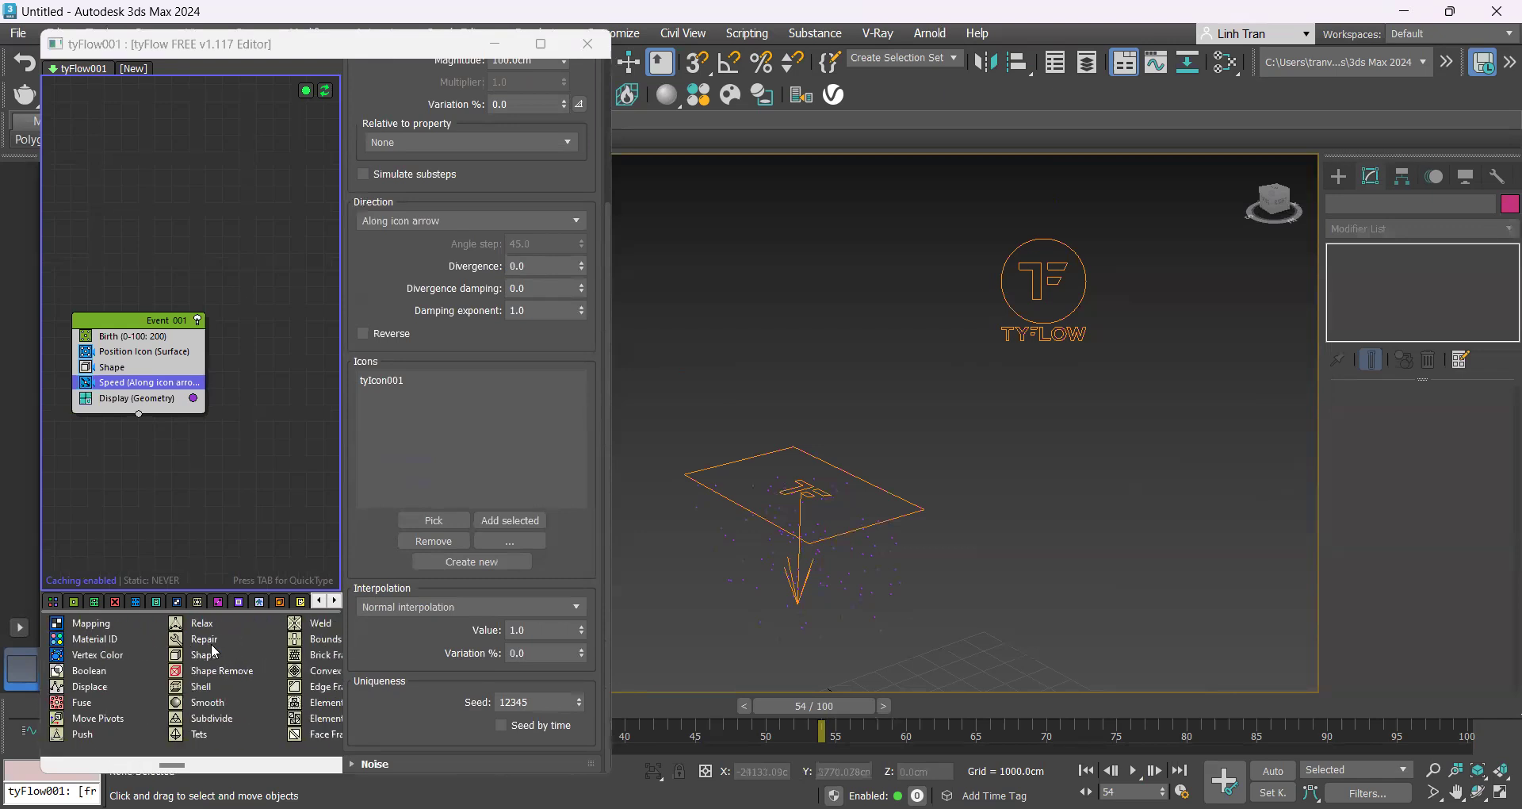
pyautogui.scroll(-4, 241, 673)
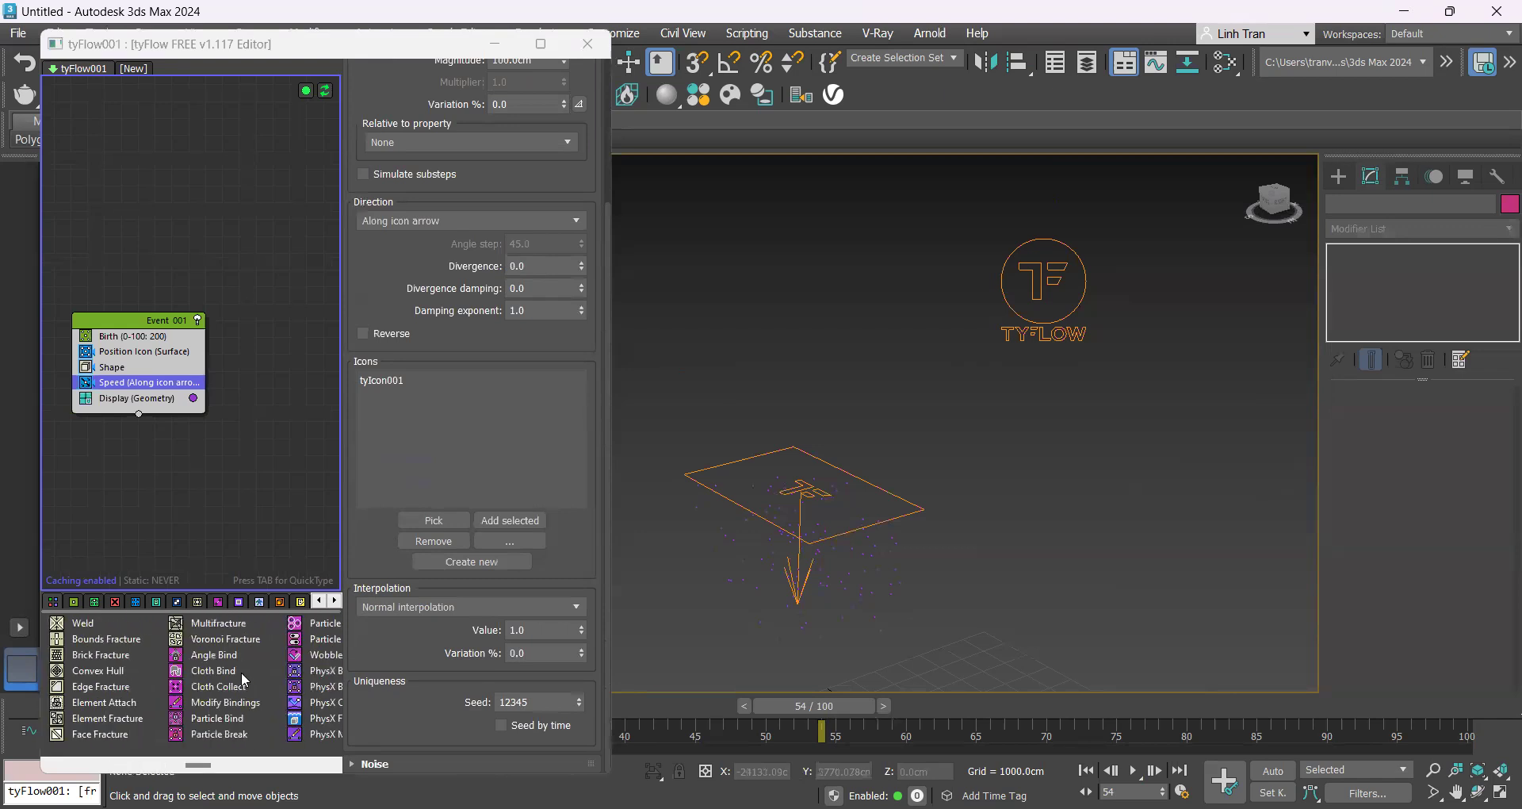
pyautogui.scroll(-2, 241, 673)
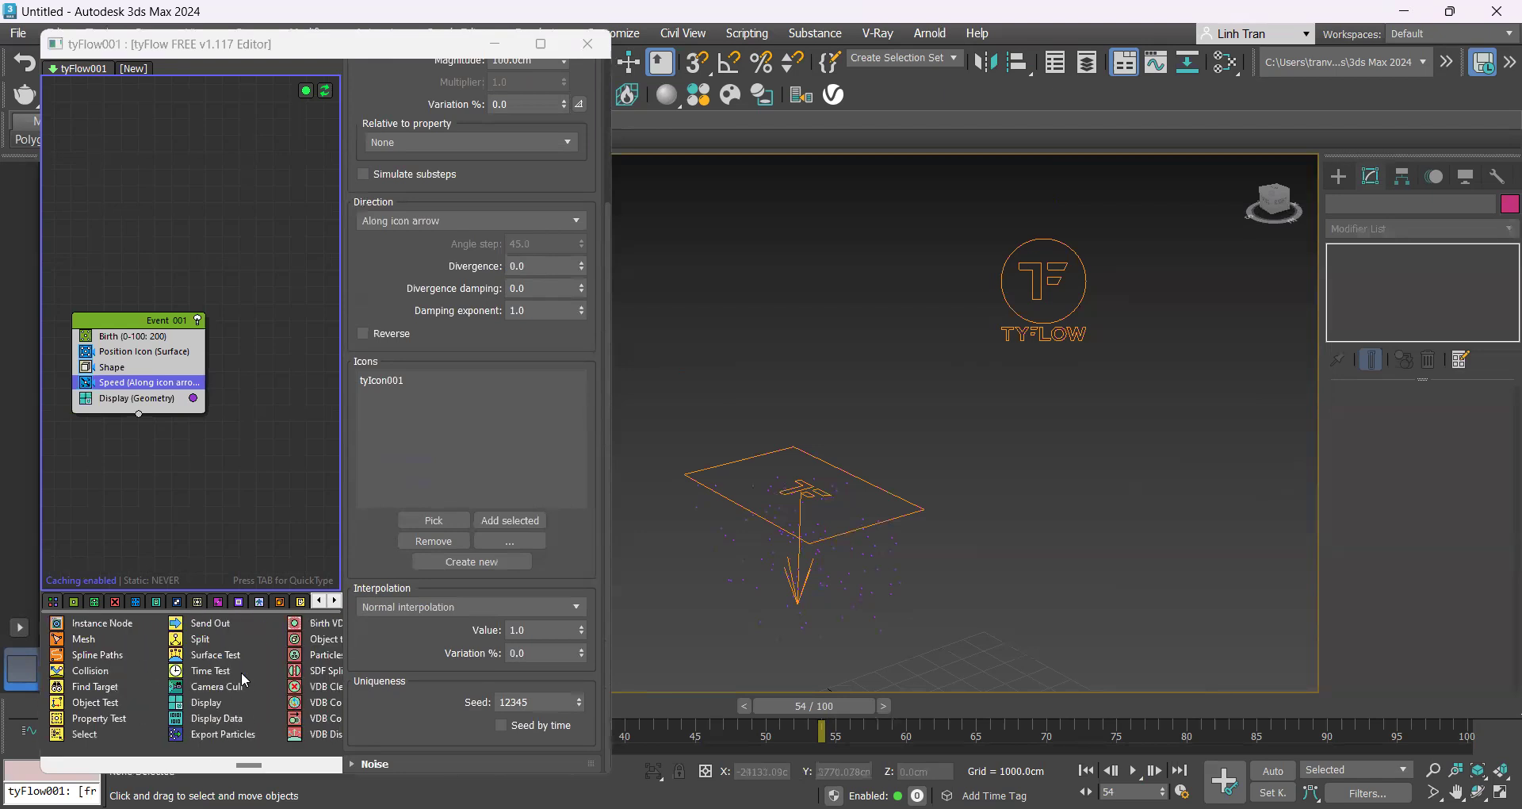
pyautogui.moveTo(199, 622); pyautogui.dragTo(121, 398)
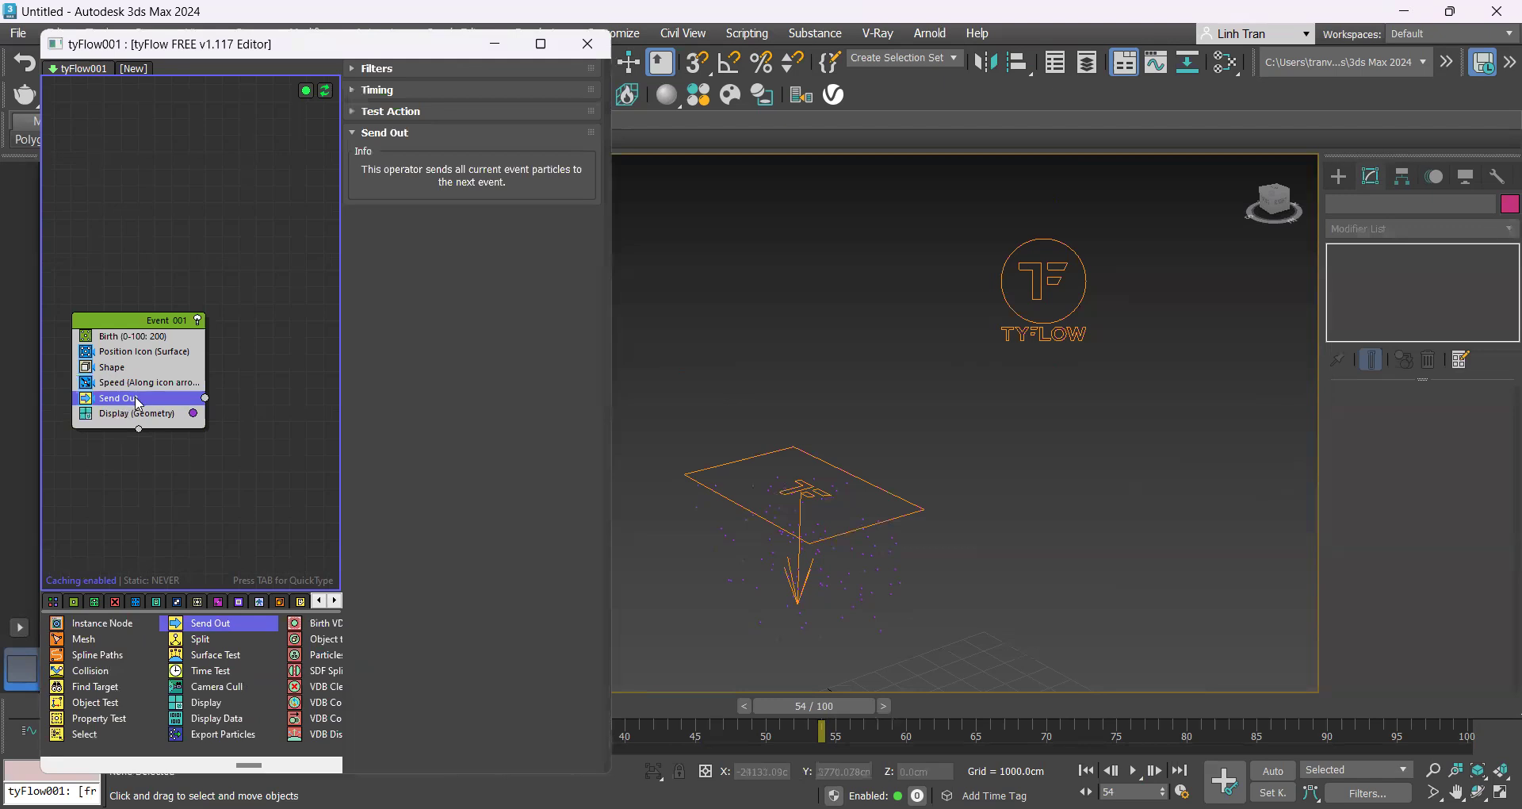
# Create a separate event with a Find Target operator and connect the Send Out output to its input
pyautogui.scroll(-1, 80, 409)
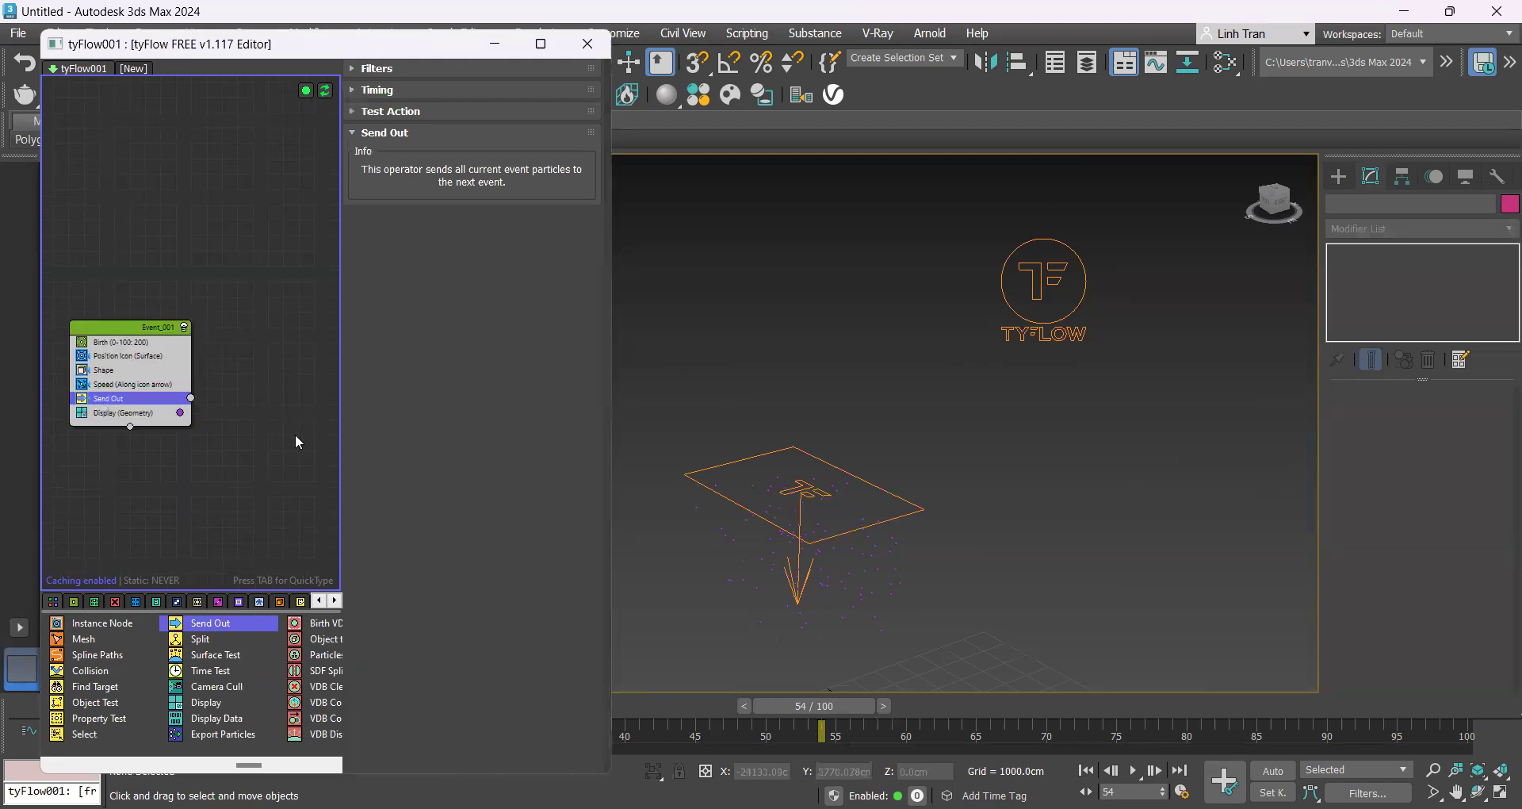
pyautogui.moveTo(127, 687); pyautogui.dragTo(238, 458)
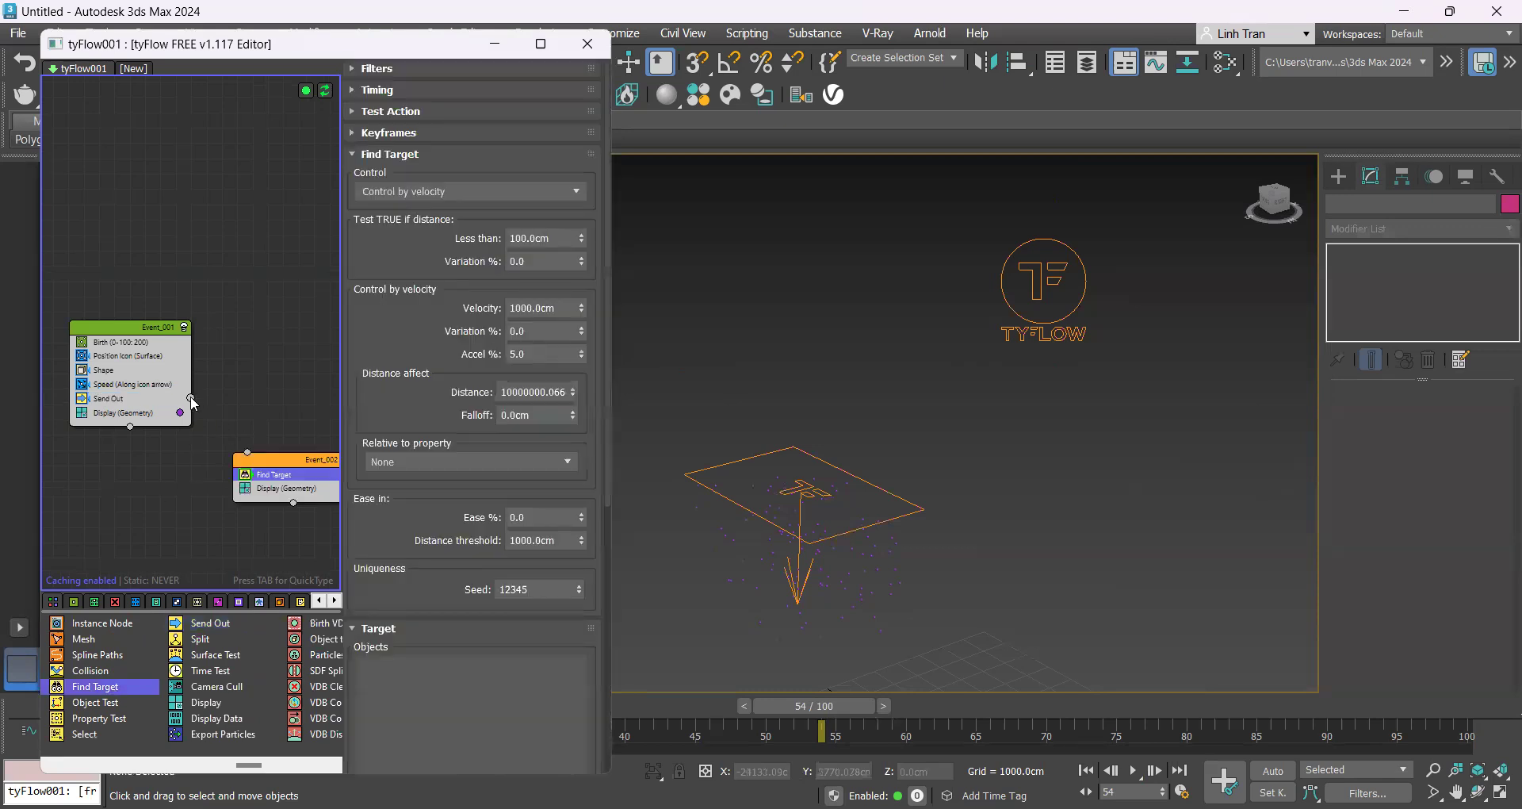
pyautogui.moveTo(190, 399); pyautogui.dragTo(247, 452)
pyautogui.scroll(-5, 428, 611)
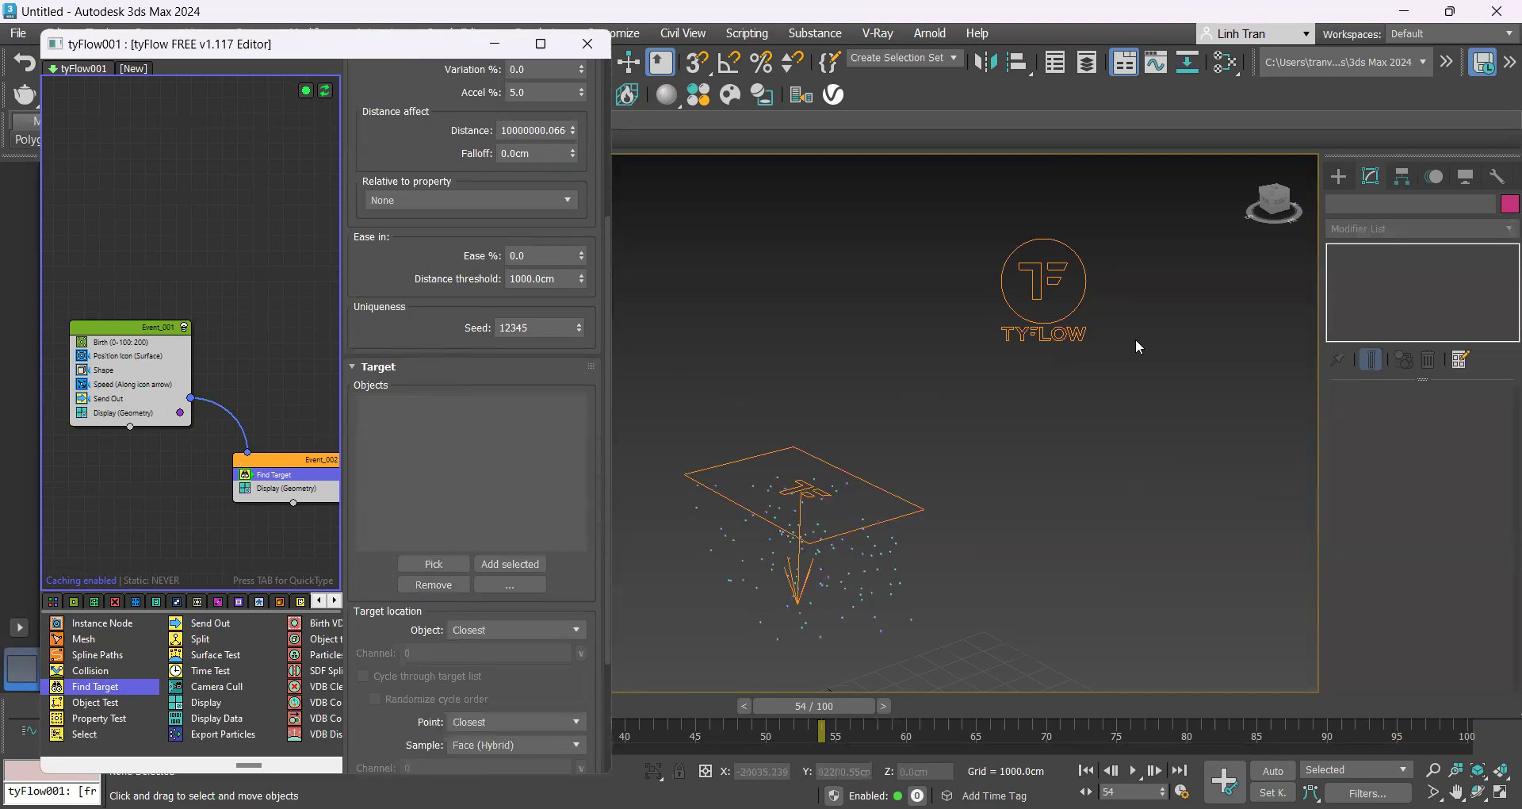
# Create a standard sphere beside the emitter icon with a radius of about 1295 cm
pyautogui.click(1339, 176)
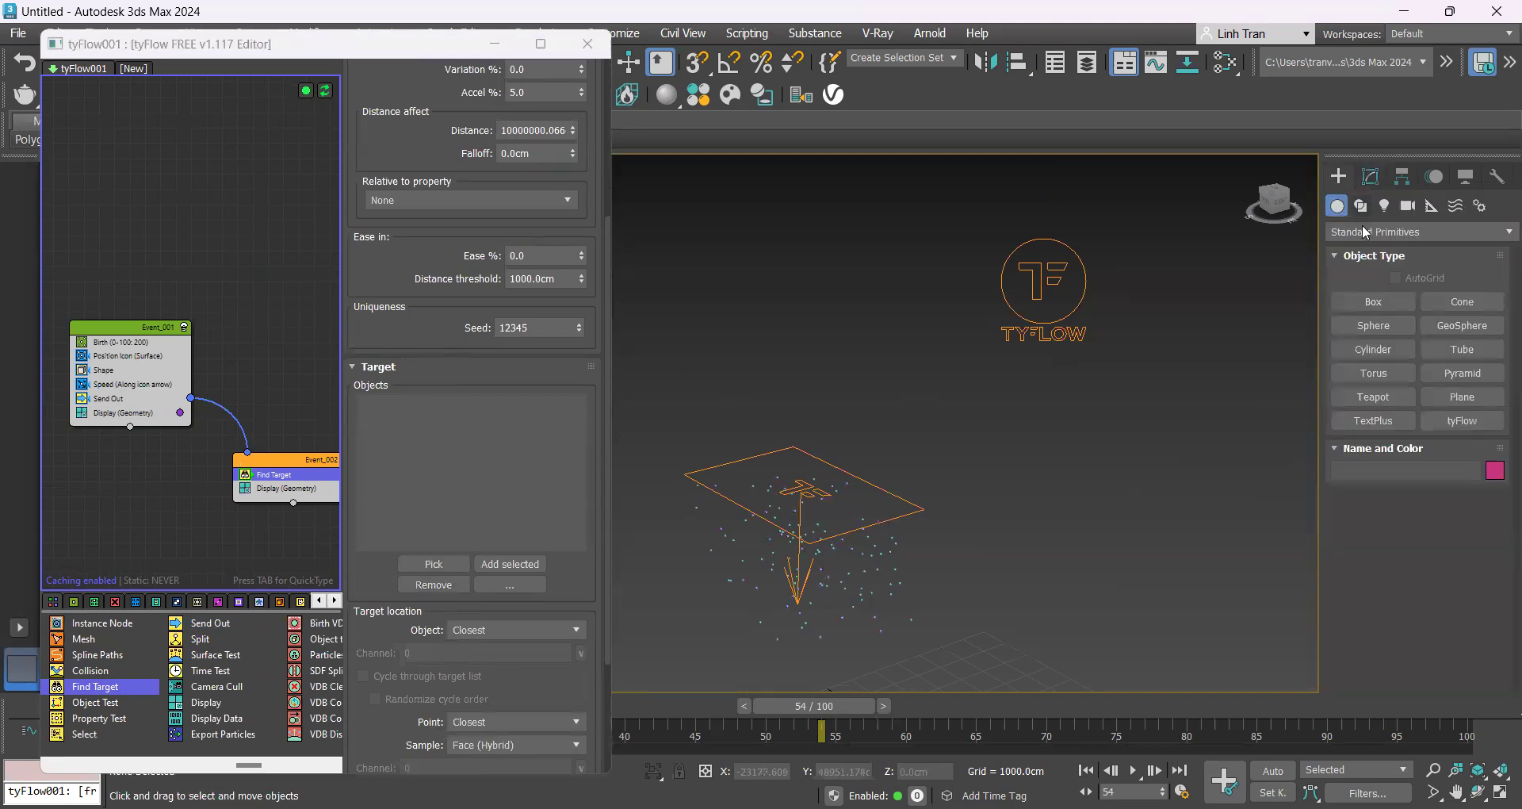
pyautogui.click(1374, 325)
pyautogui.scroll(-3, 1044, 537)
pyautogui.moveTo(1069, 527); pyautogui.dragTo(1073, 532)
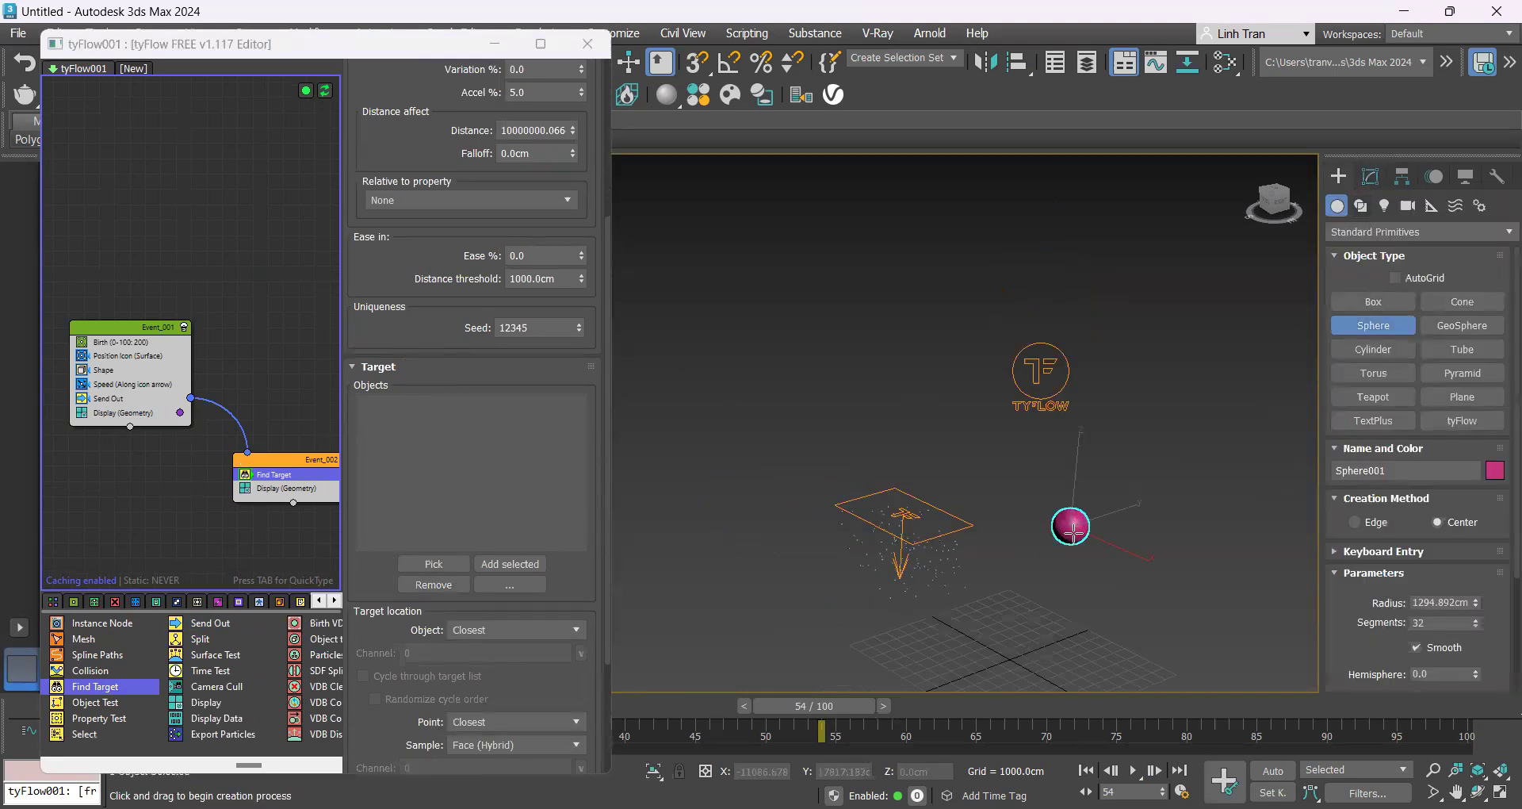
pyautogui.scroll(5, 1062, 523)
pyautogui.rightClick(1023, 523)
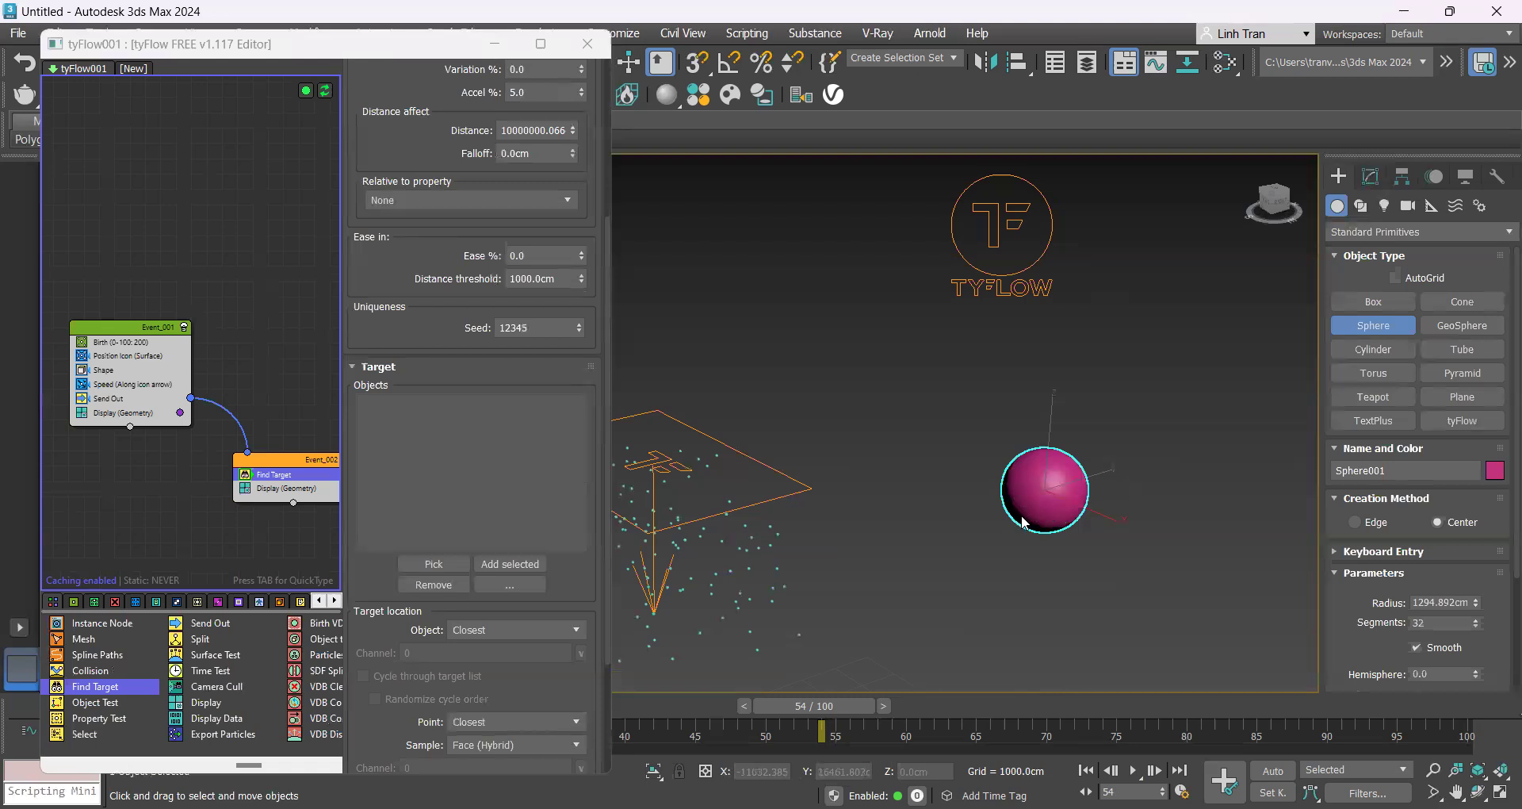
# Raise the sphere above the ground grid to a Z position of about 5594 cm
pyautogui.moveTo(1030, 496); pyautogui.dragTo(1057, 305)
pyautogui.moveTo(1158, 429); pyautogui.dragTo(1173, 268)
pyautogui.click(1176, 327)
pyautogui.click(1175, 373)
pyautogui.scroll(-3, 949, 542)
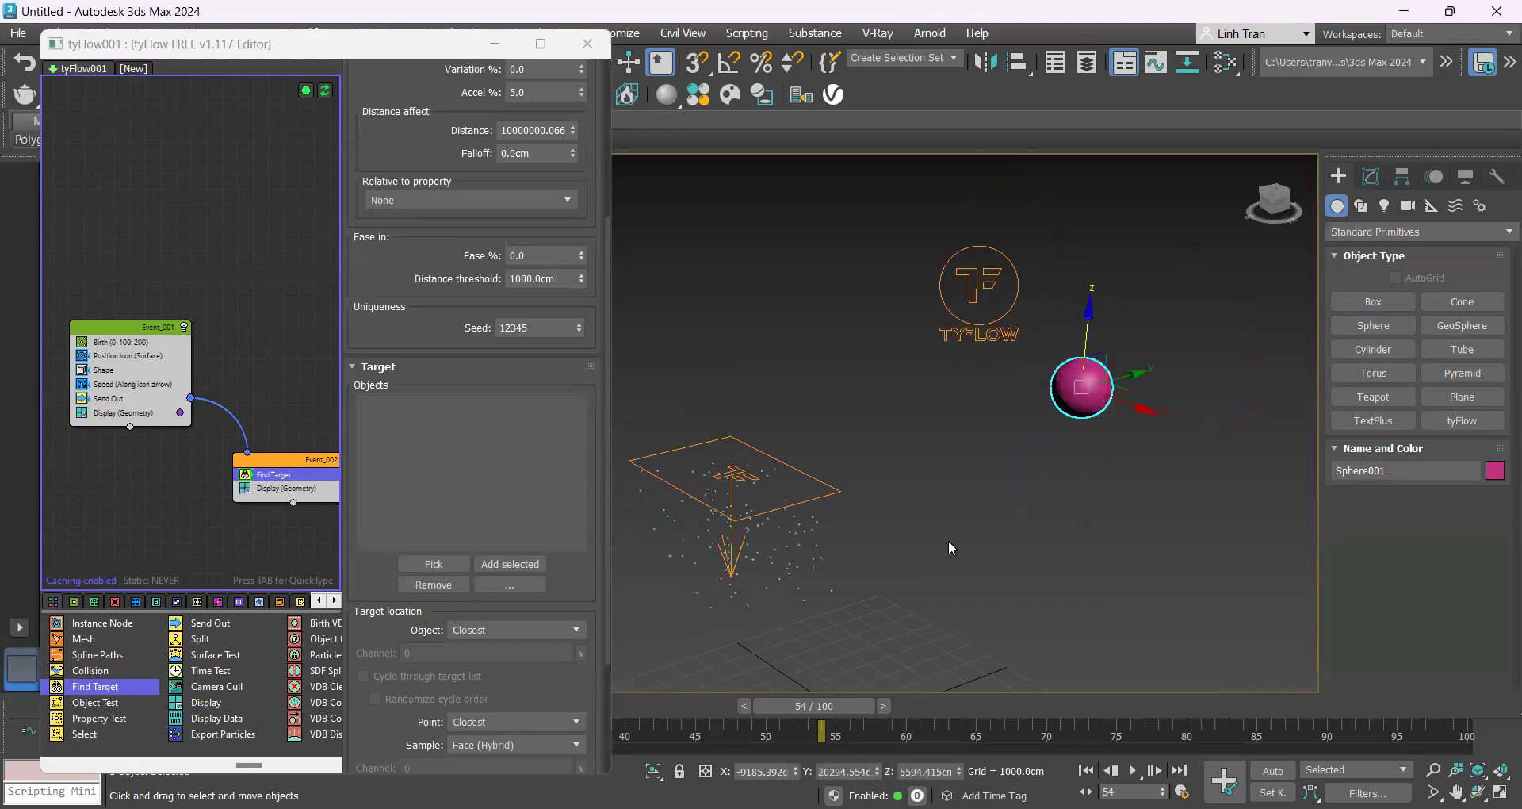
pyautogui.keyDown('alt'); pyautogui.moveTo(978, 558); pyautogui.dragTo(977, 545, button='middle'); pyautogui.keyUp('alt')
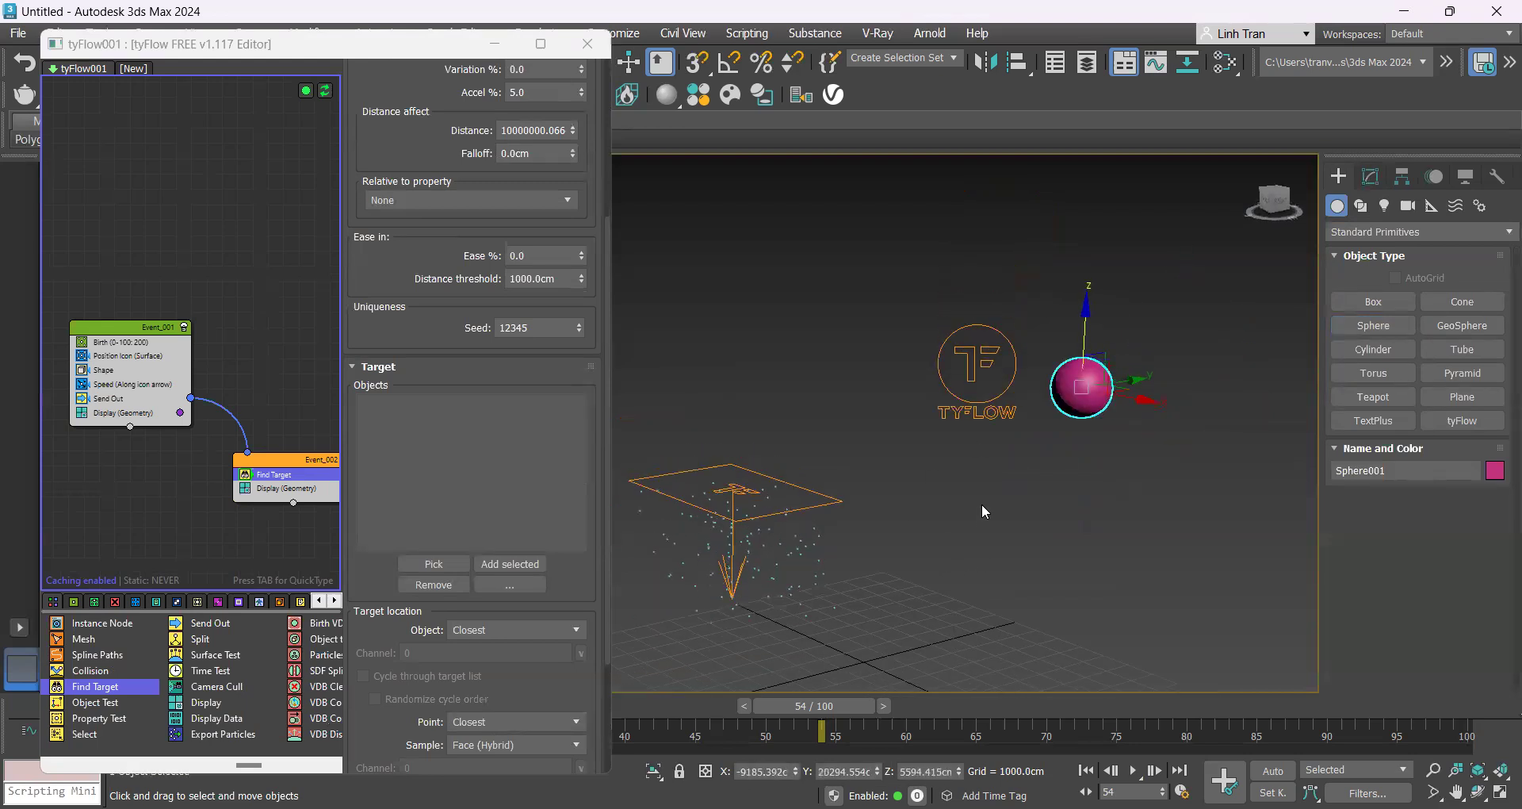
# Assign the sphere as the Find Target object and set both the target Object and Point to Random
pyautogui.click(434, 564)
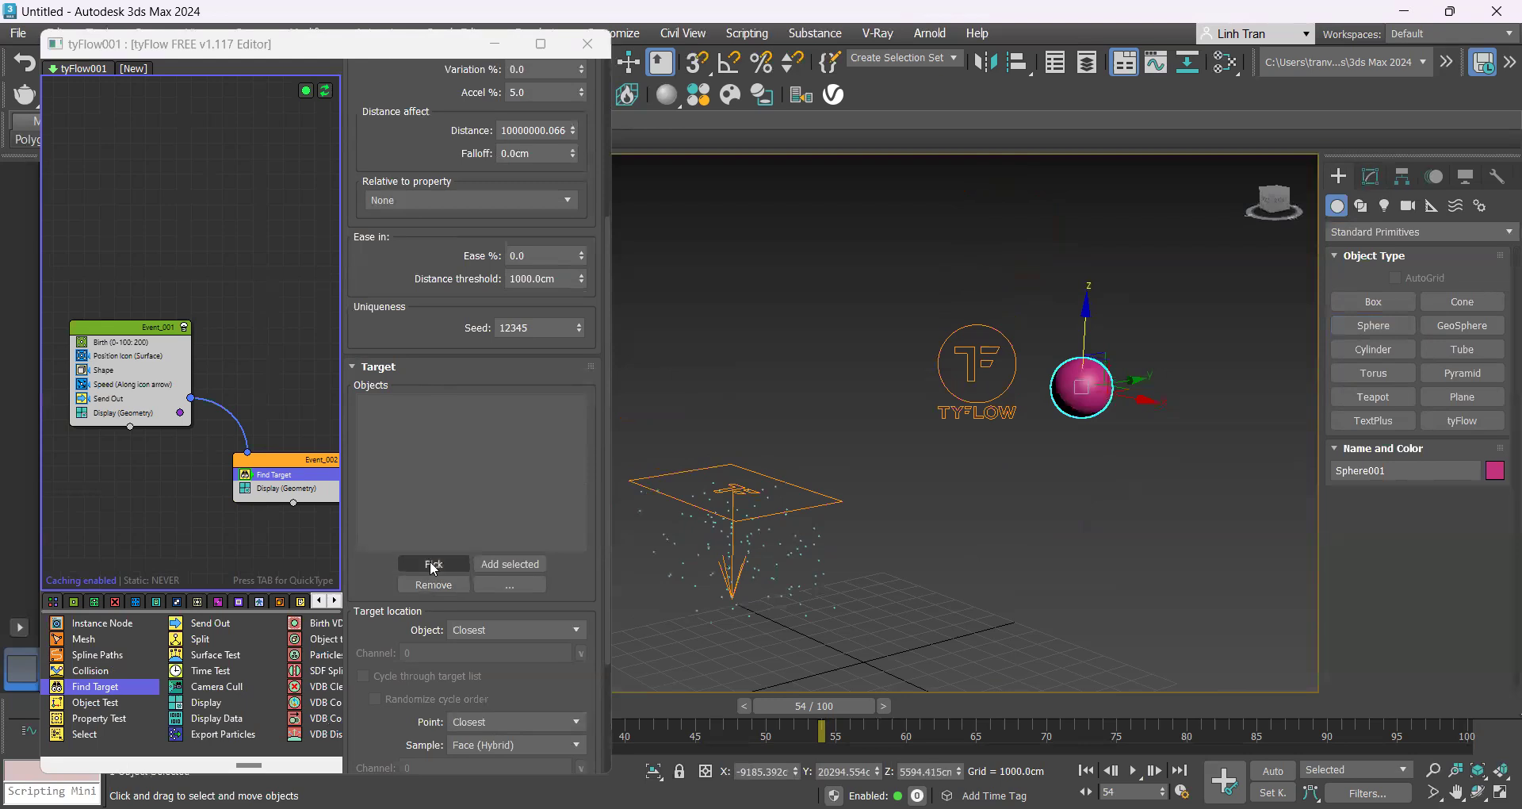
pyautogui.click(1070, 391)
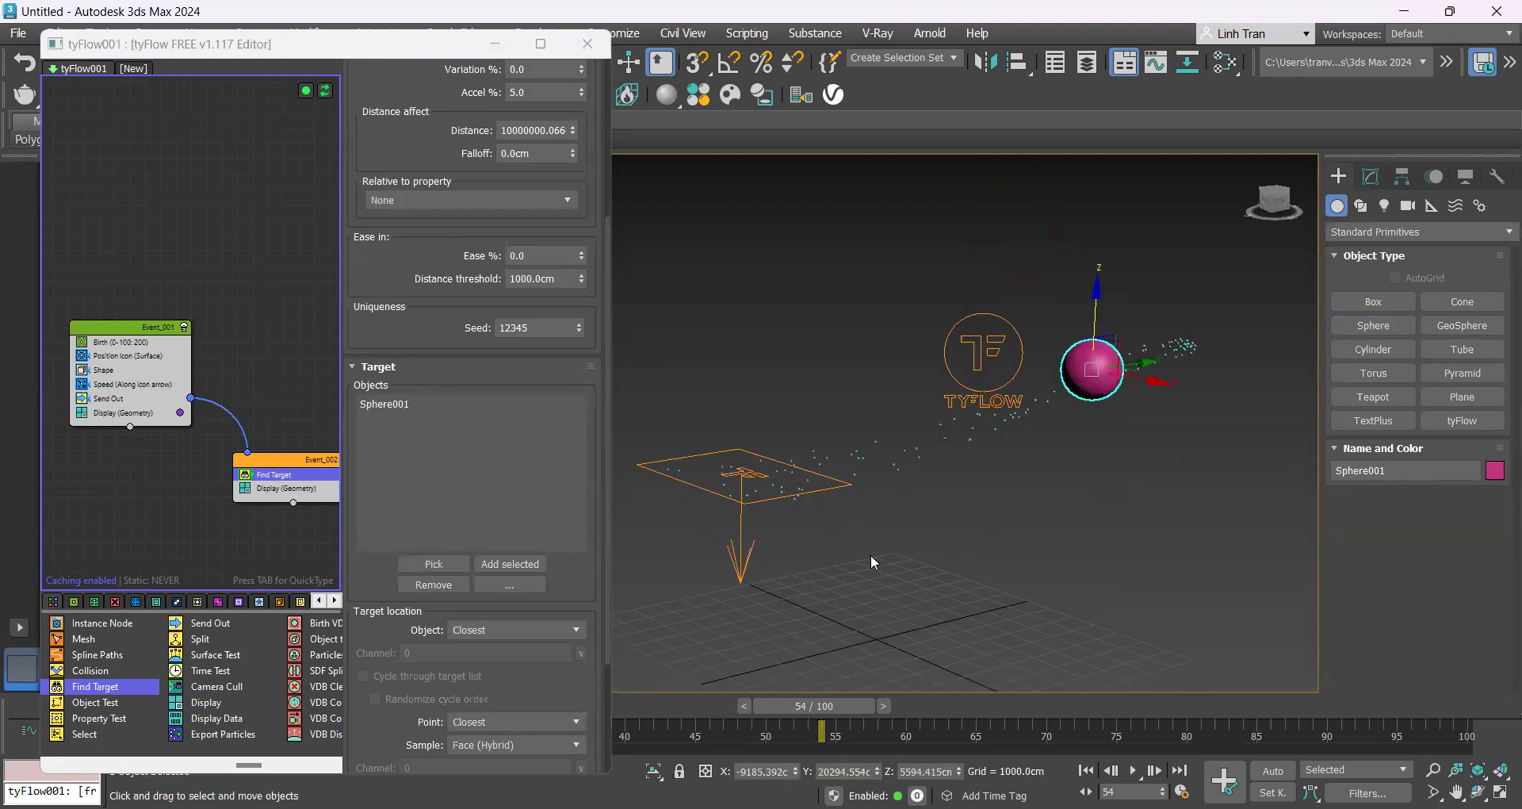
pyautogui.scroll(-4, 479, 497)
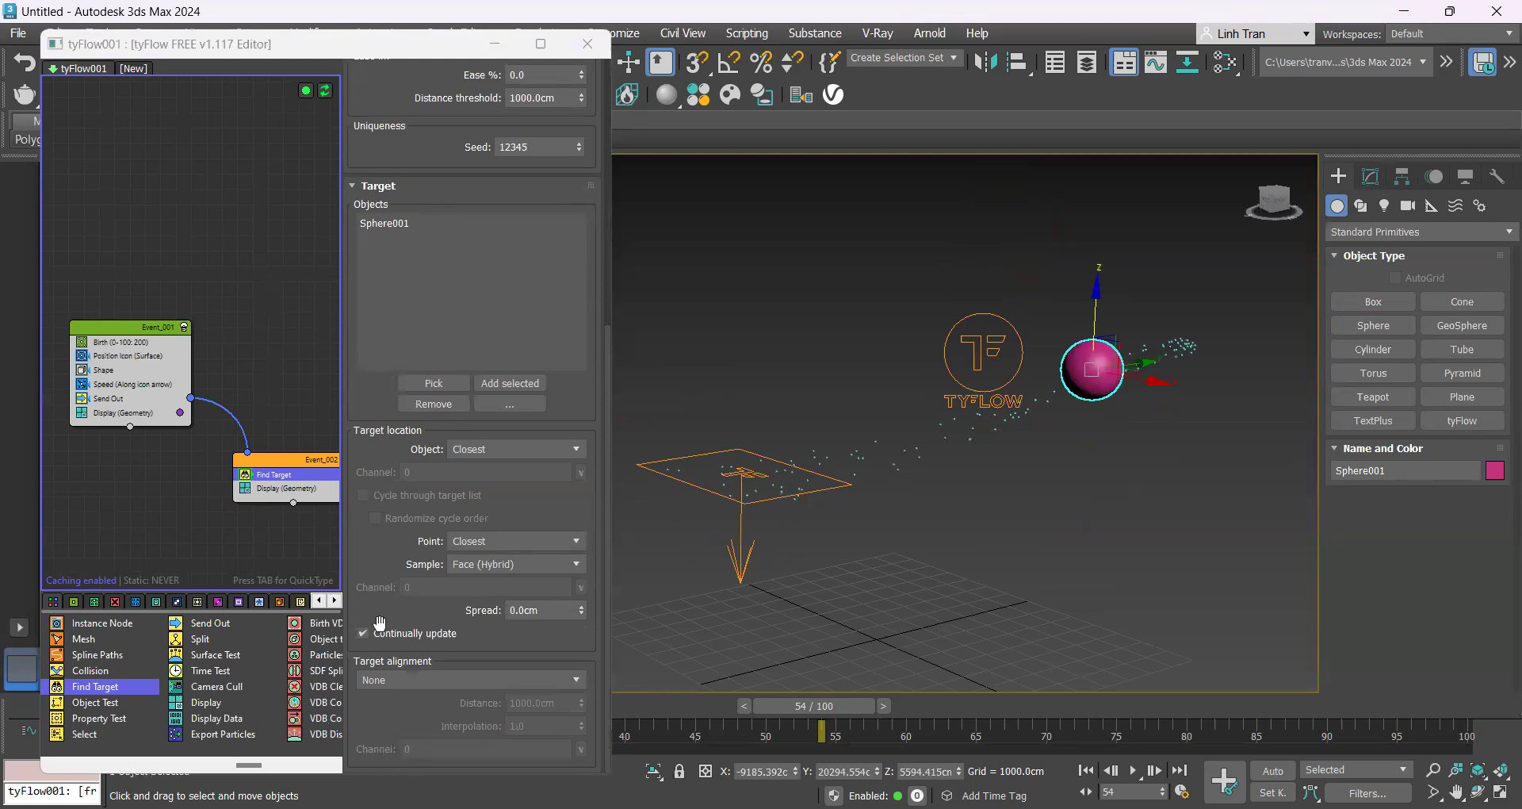
pyautogui.click(506, 541)
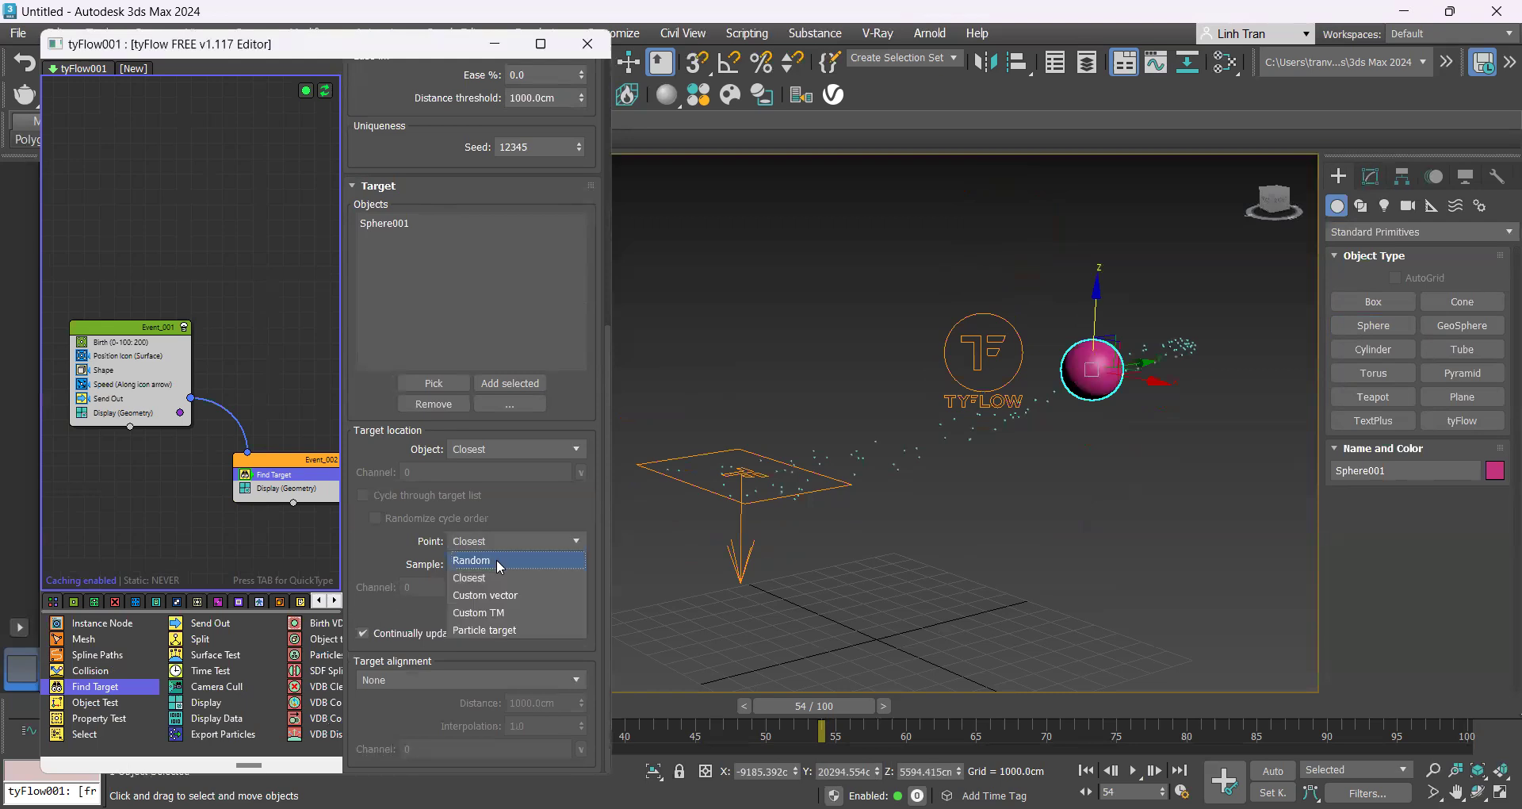
pyautogui.click(507, 469)
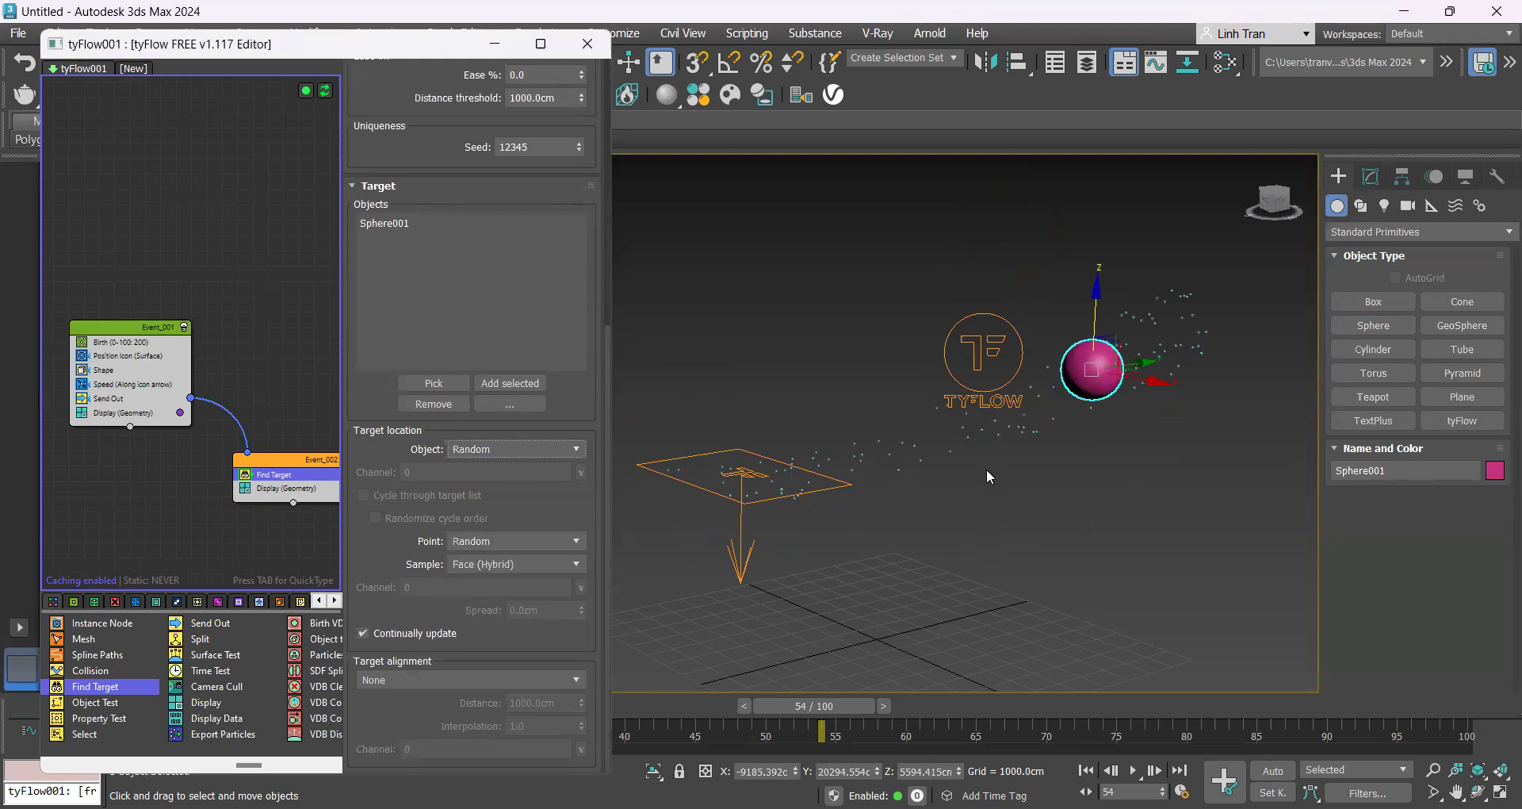
# Play the animation and examine how the particles travel from the emitter icon to the sphere
pyautogui.click(1136, 773)
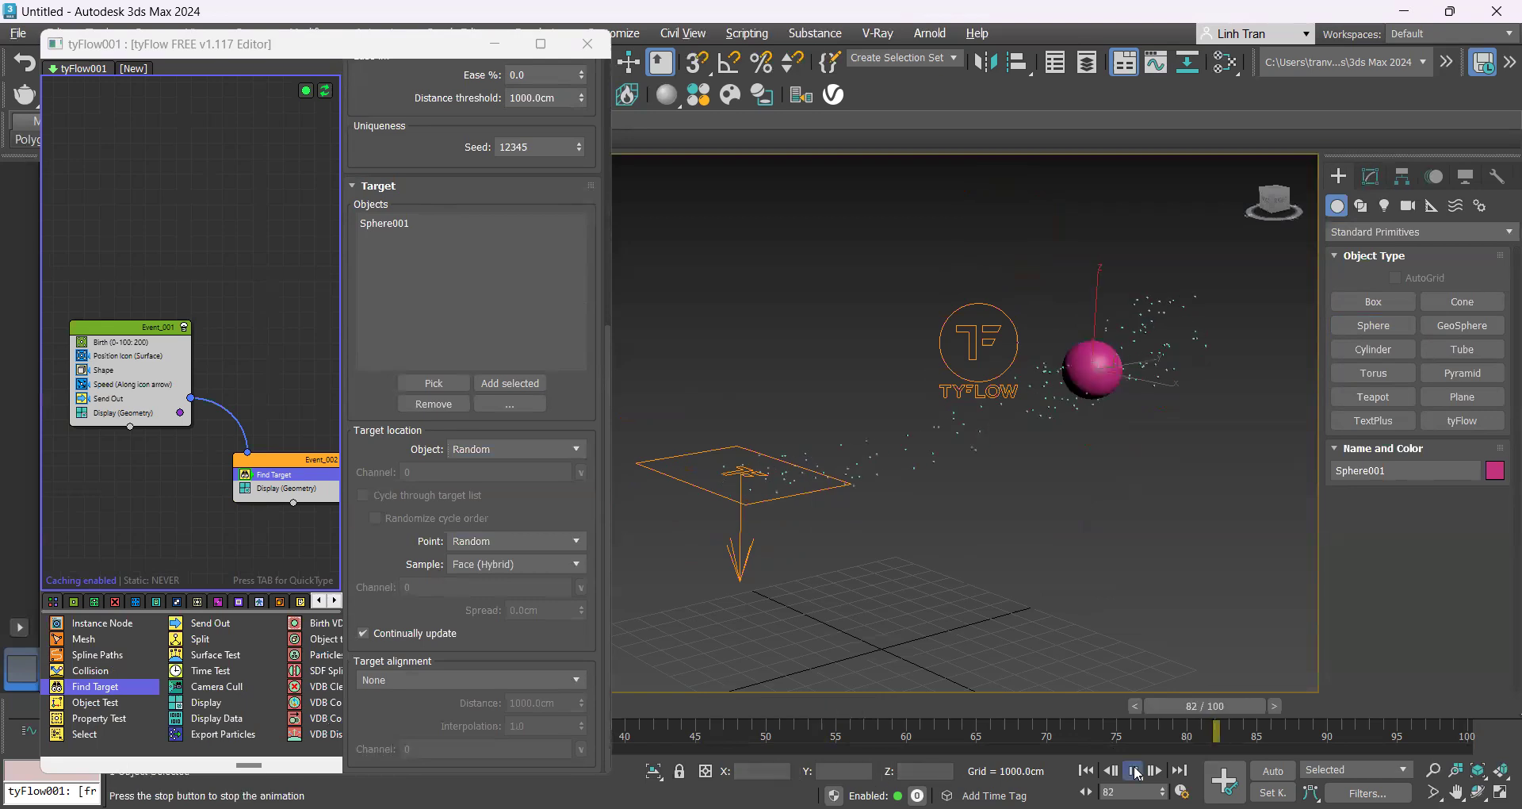
pyautogui.scroll(4, 1089, 402)
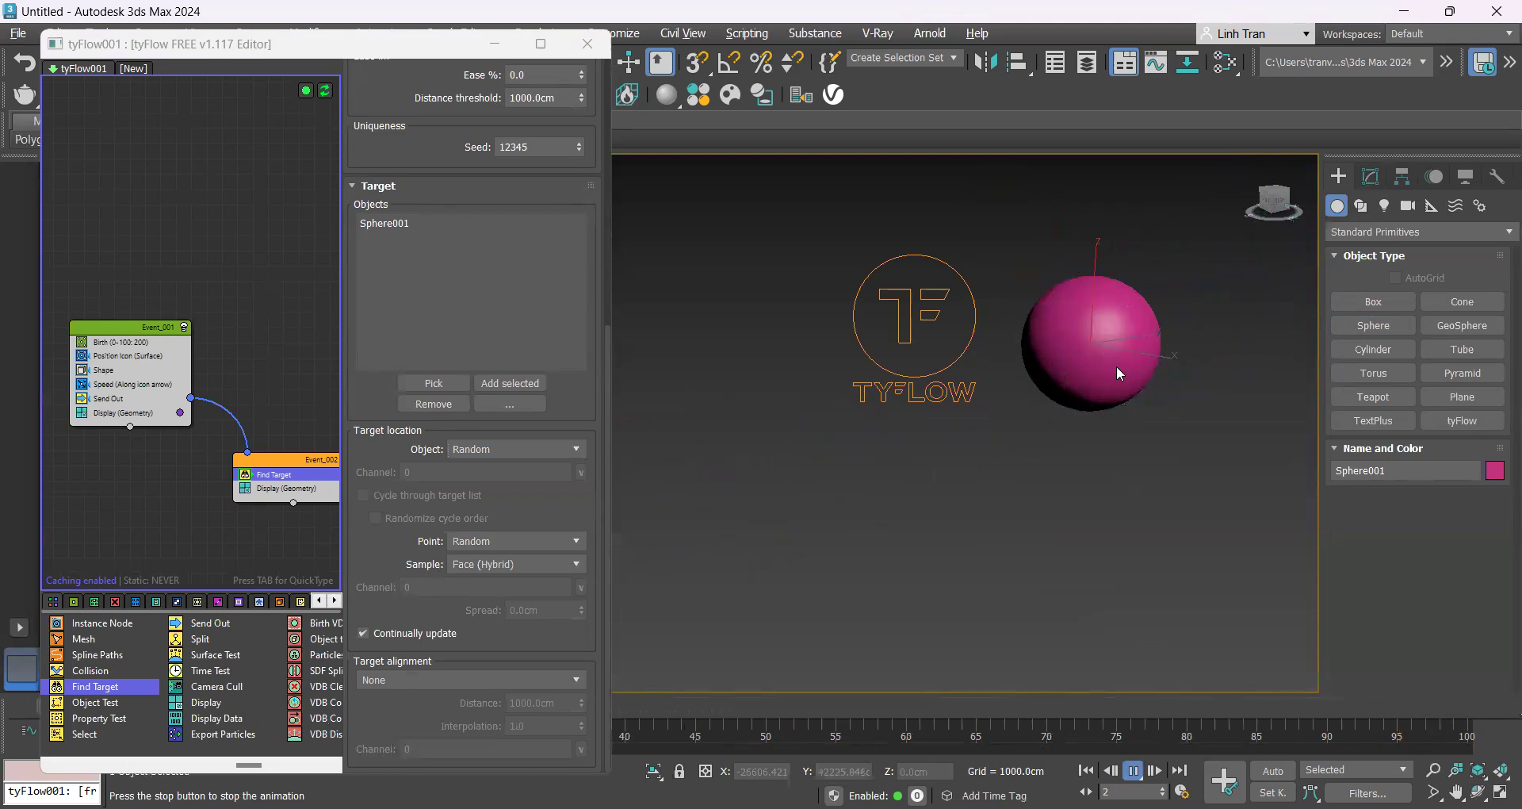
pyautogui.scroll(-5, 1116, 365)
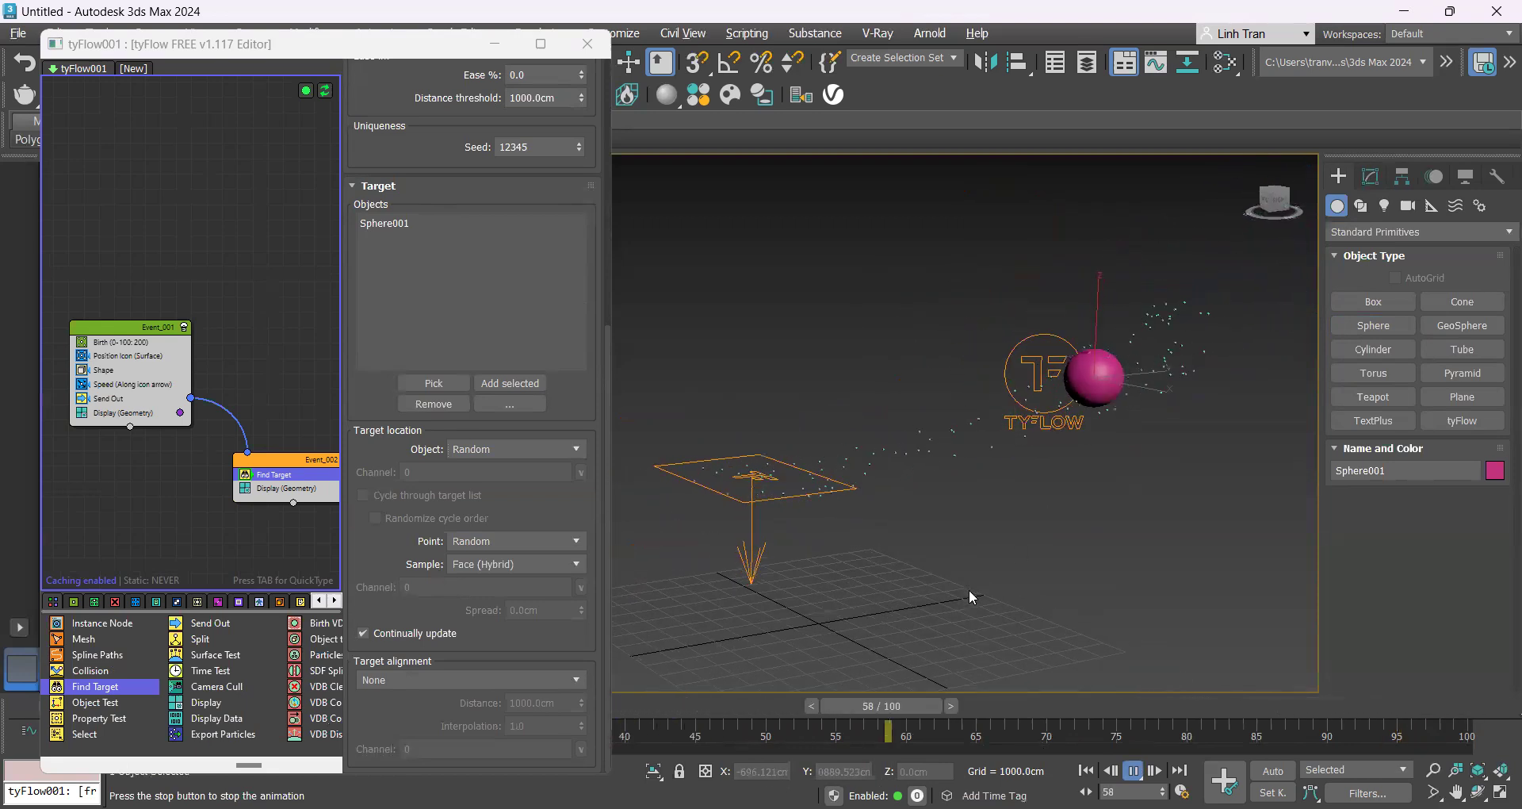
# Create a Time Test event and rewire the flow so Send Out leads through it to the Find Target event
pyautogui.scroll(-1, 198, 444)
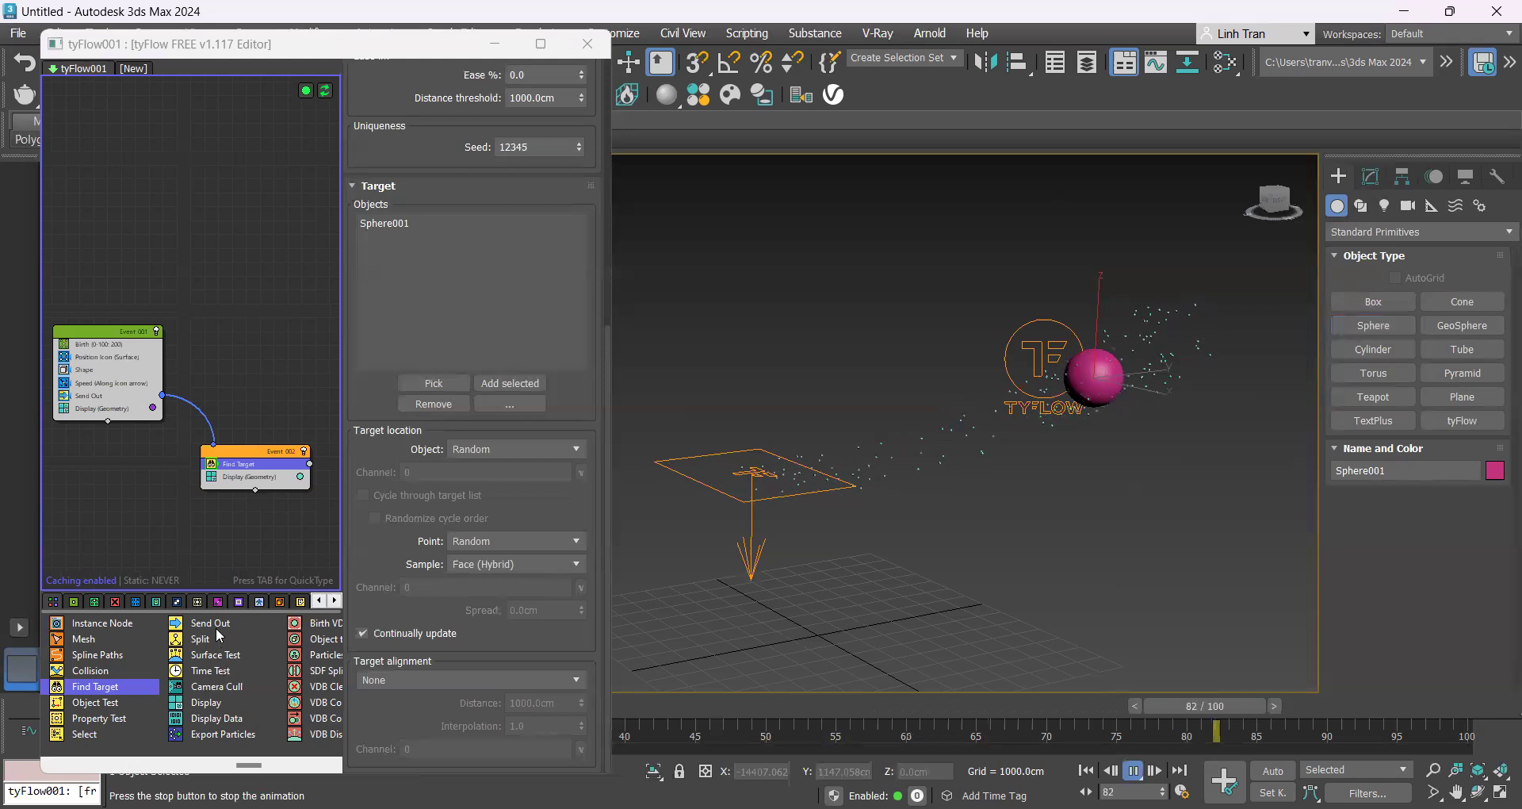
pyautogui.moveTo(218, 671); pyautogui.dragTo(152, 483)
pyautogui.moveTo(162, 394); pyautogui.dragTo(153, 475)
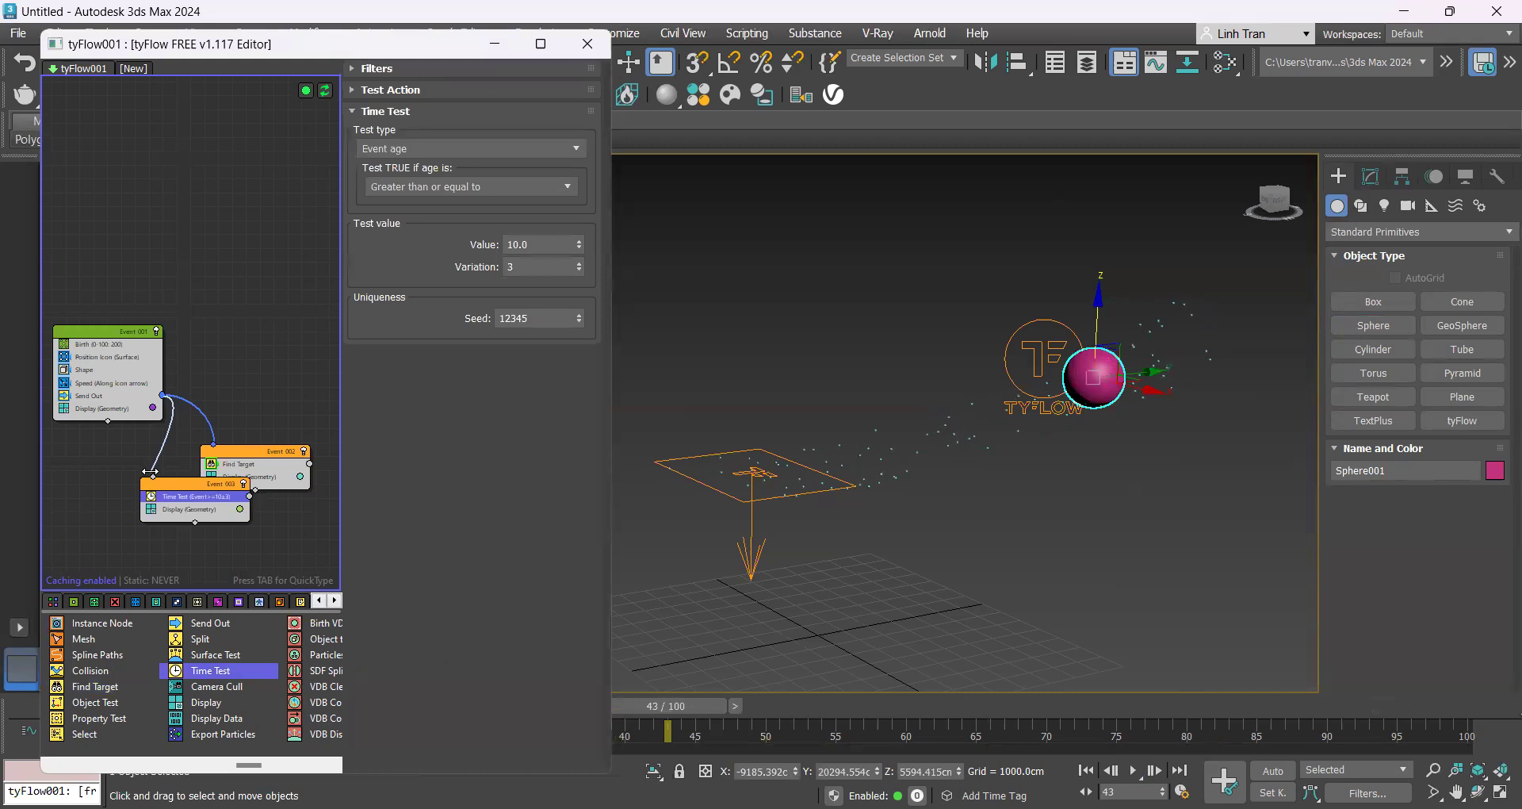
pyautogui.click(258, 447)
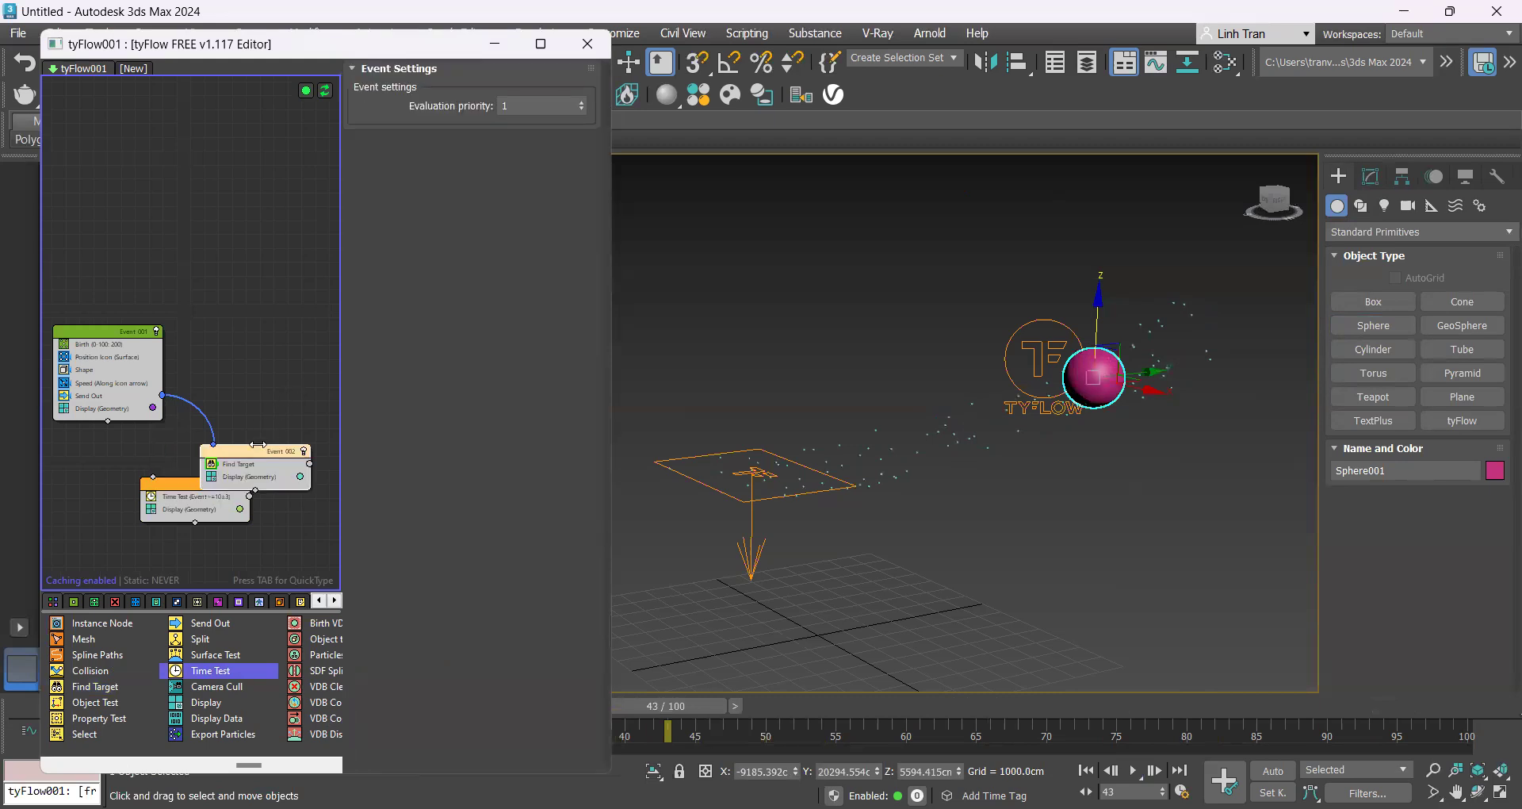
pyautogui.moveTo(259, 444); pyautogui.dragTo(294, 381)
pyautogui.moveTo(163, 395); pyautogui.dragTo(153, 476)
pyautogui.moveTo(247, 497); pyautogui.dragTo(251, 380)
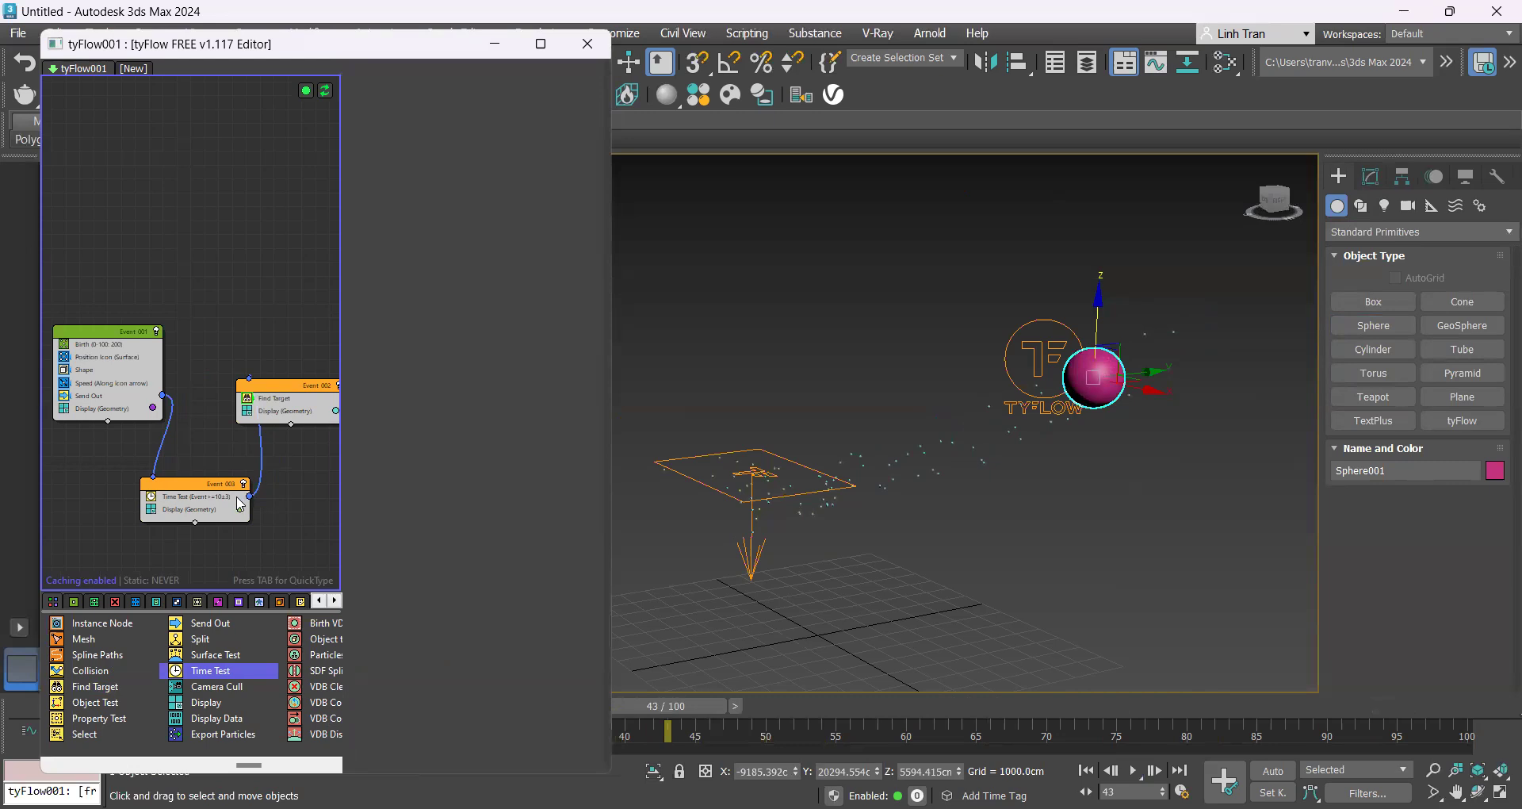
# Set the Time Test value to 5 and its variation to 1, and play the animation to check the timing
pyautogui.click(198, 497)
pyautogui.doubleClick(547, 244)
pyautogui.write('5')
pyautogui.press('Tab')
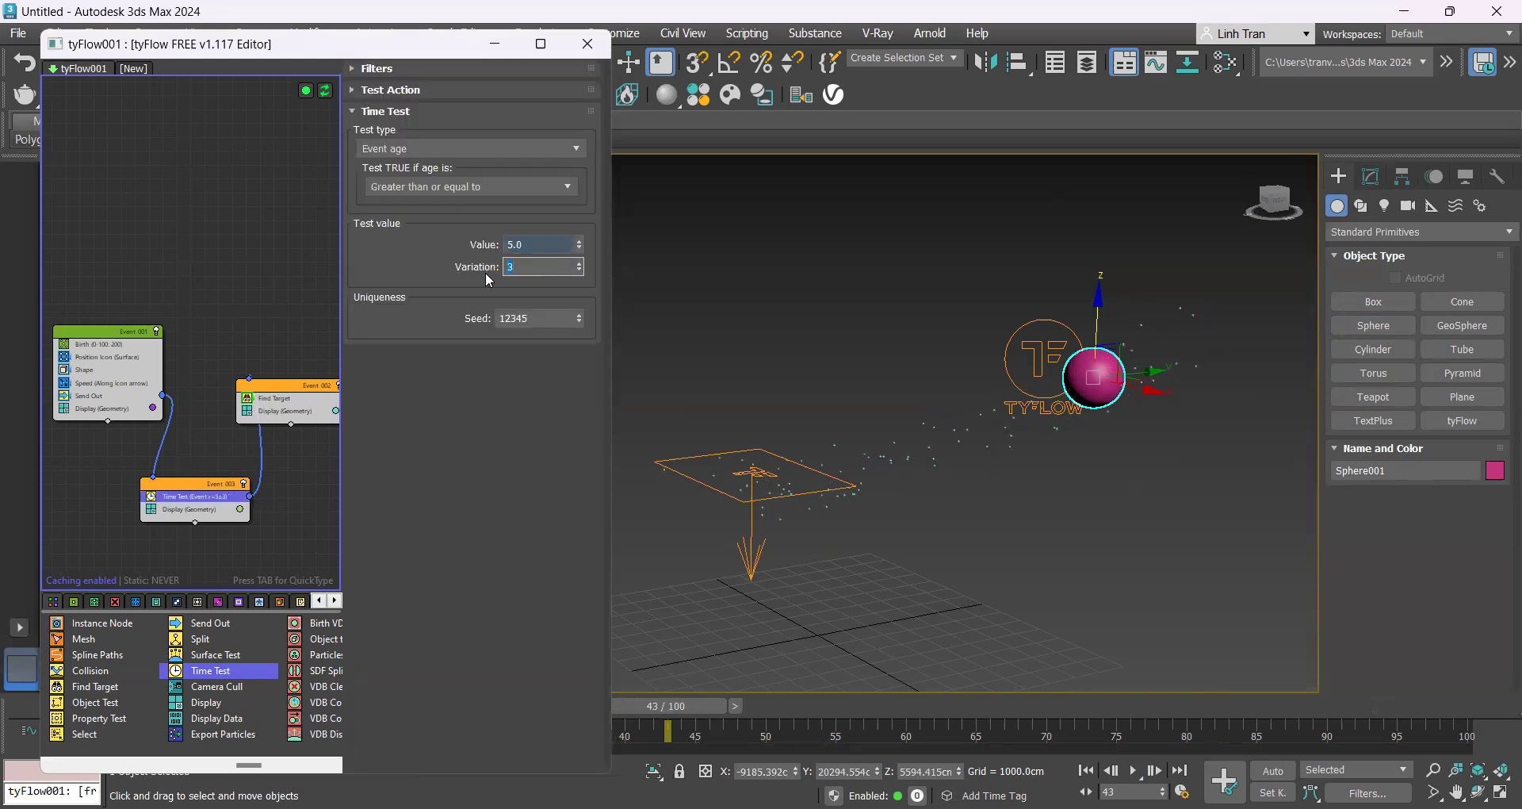
pyautogui.write('1')
pyautogui.click(1134, 771)
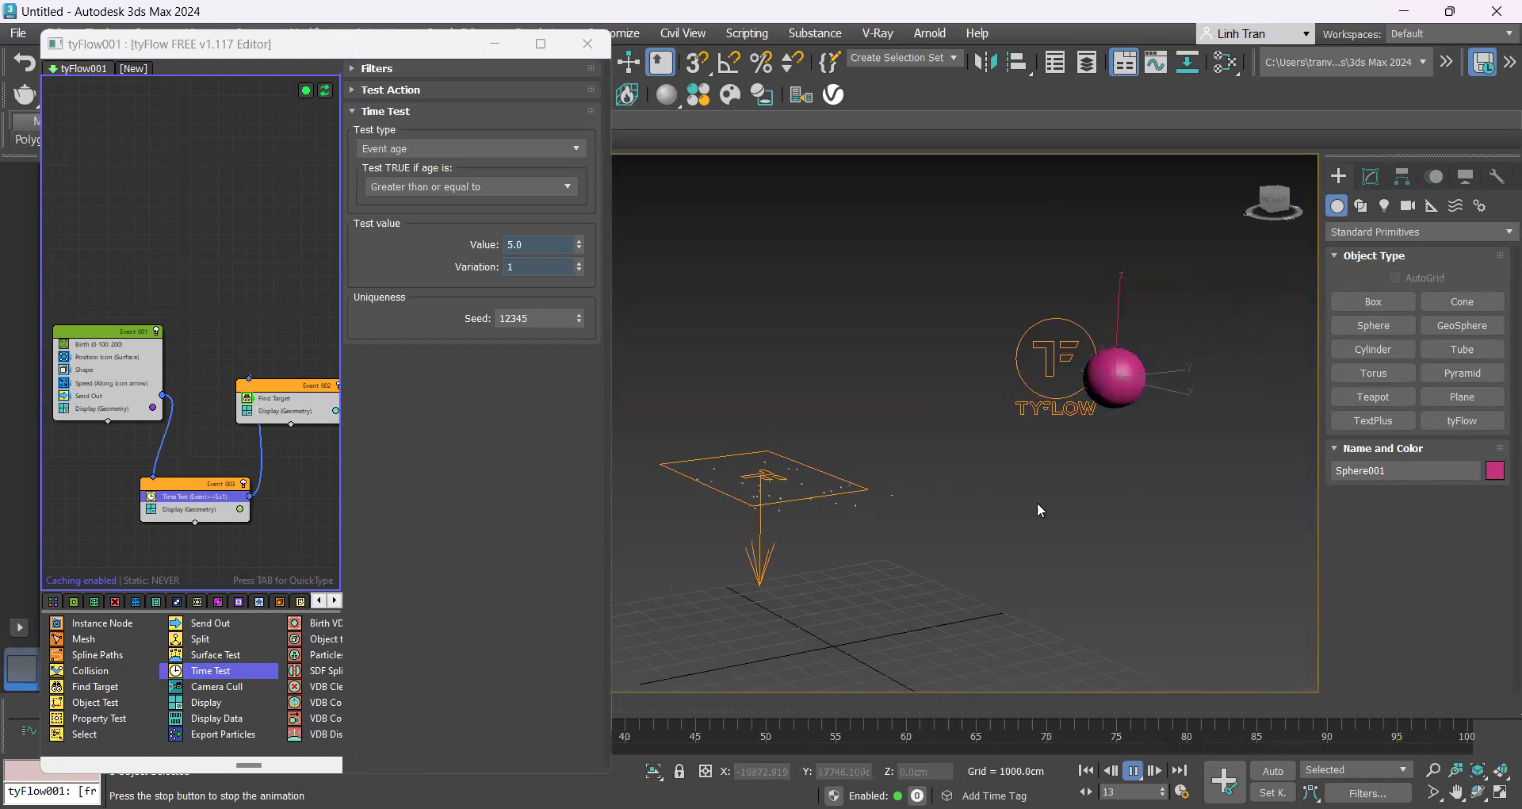
pyautogui.scroll(2, 701, 440)
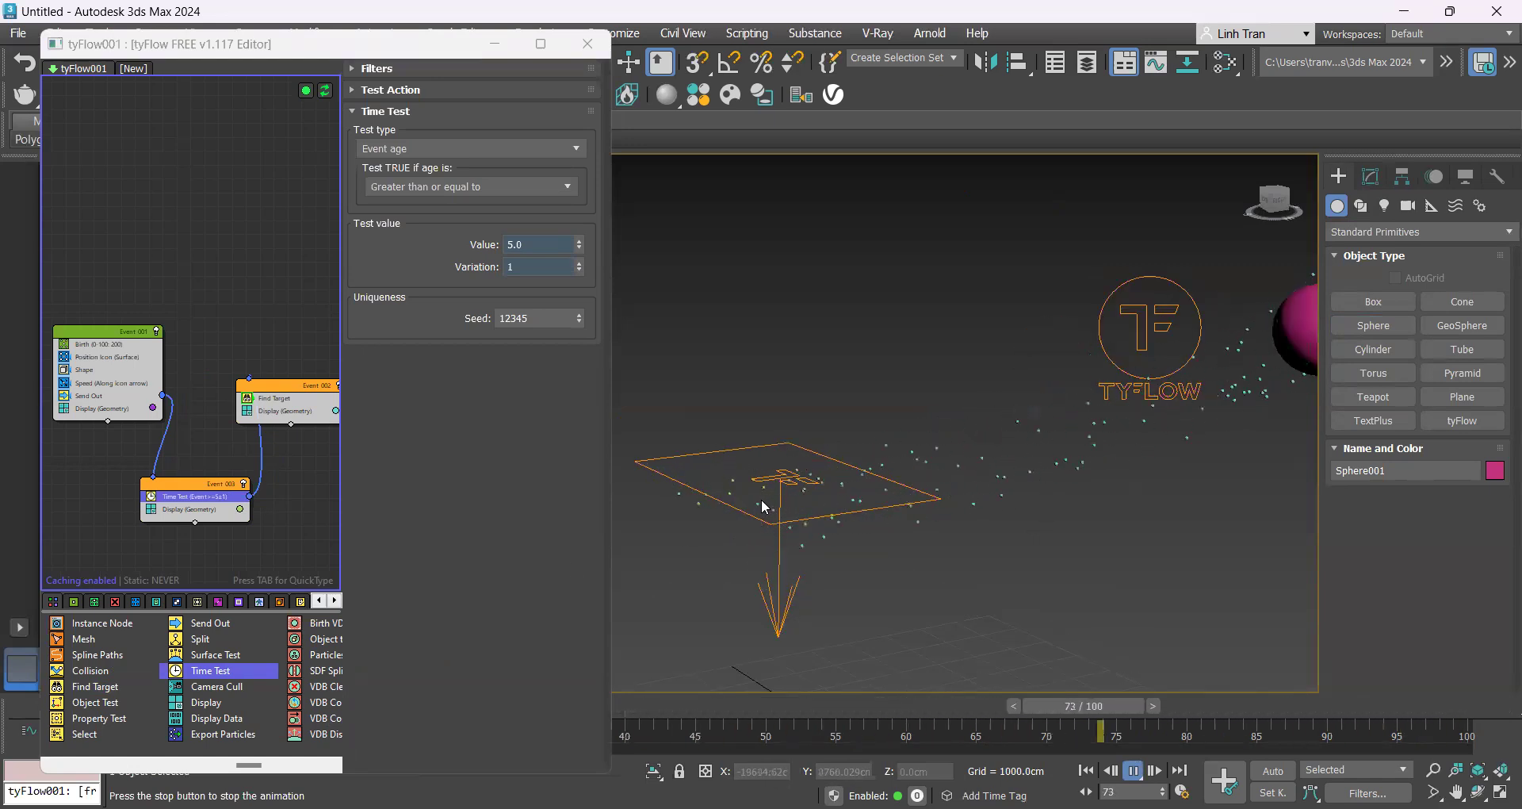
# Add a PhysX Shape operator to the birth event between Send Out and Display
pyautogui.scroll(2, 167, 711)
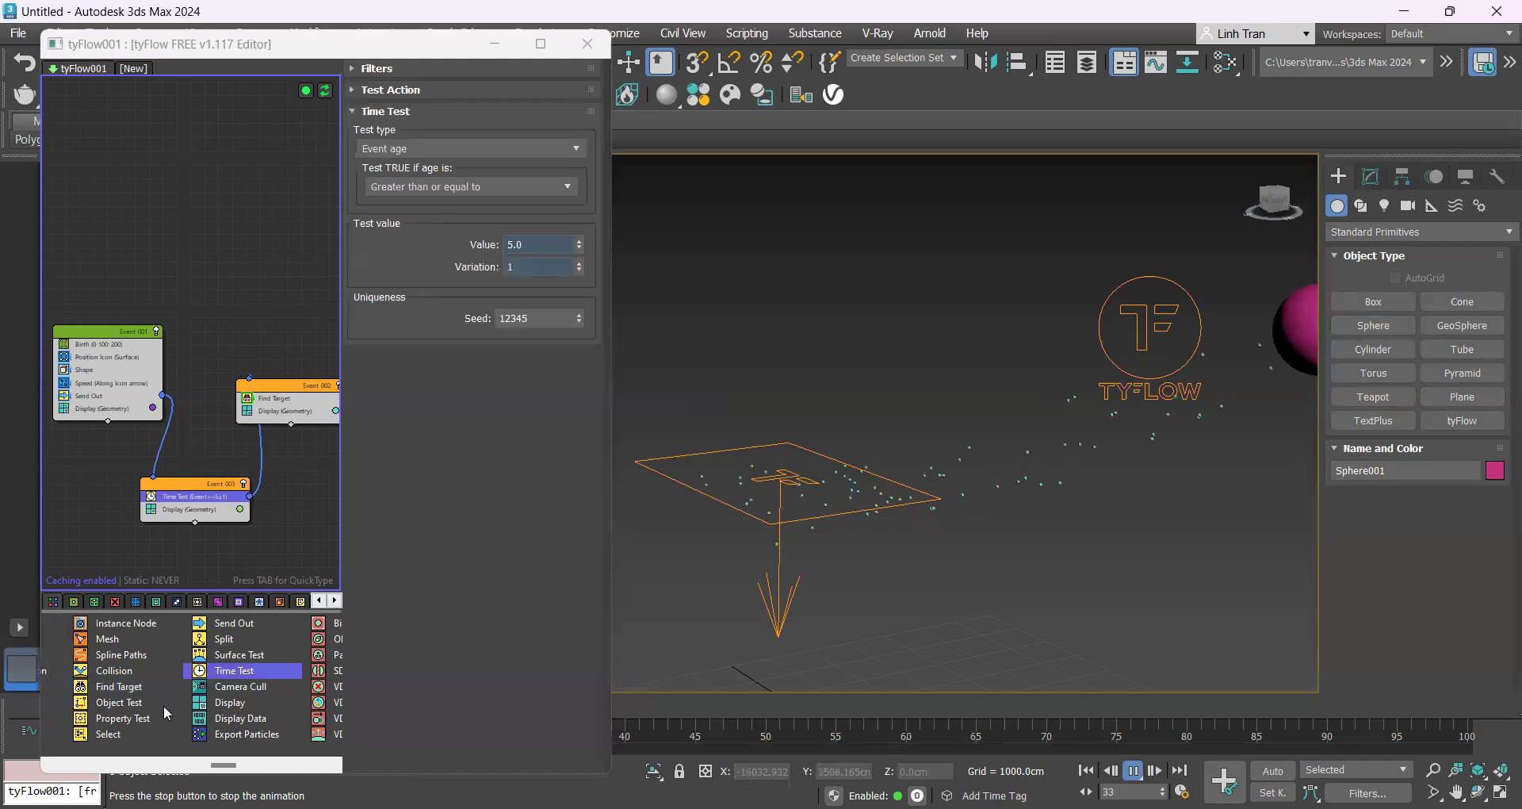
pyautogui.moveTo(206, 623); pyautogui.dragTo(101, 404)
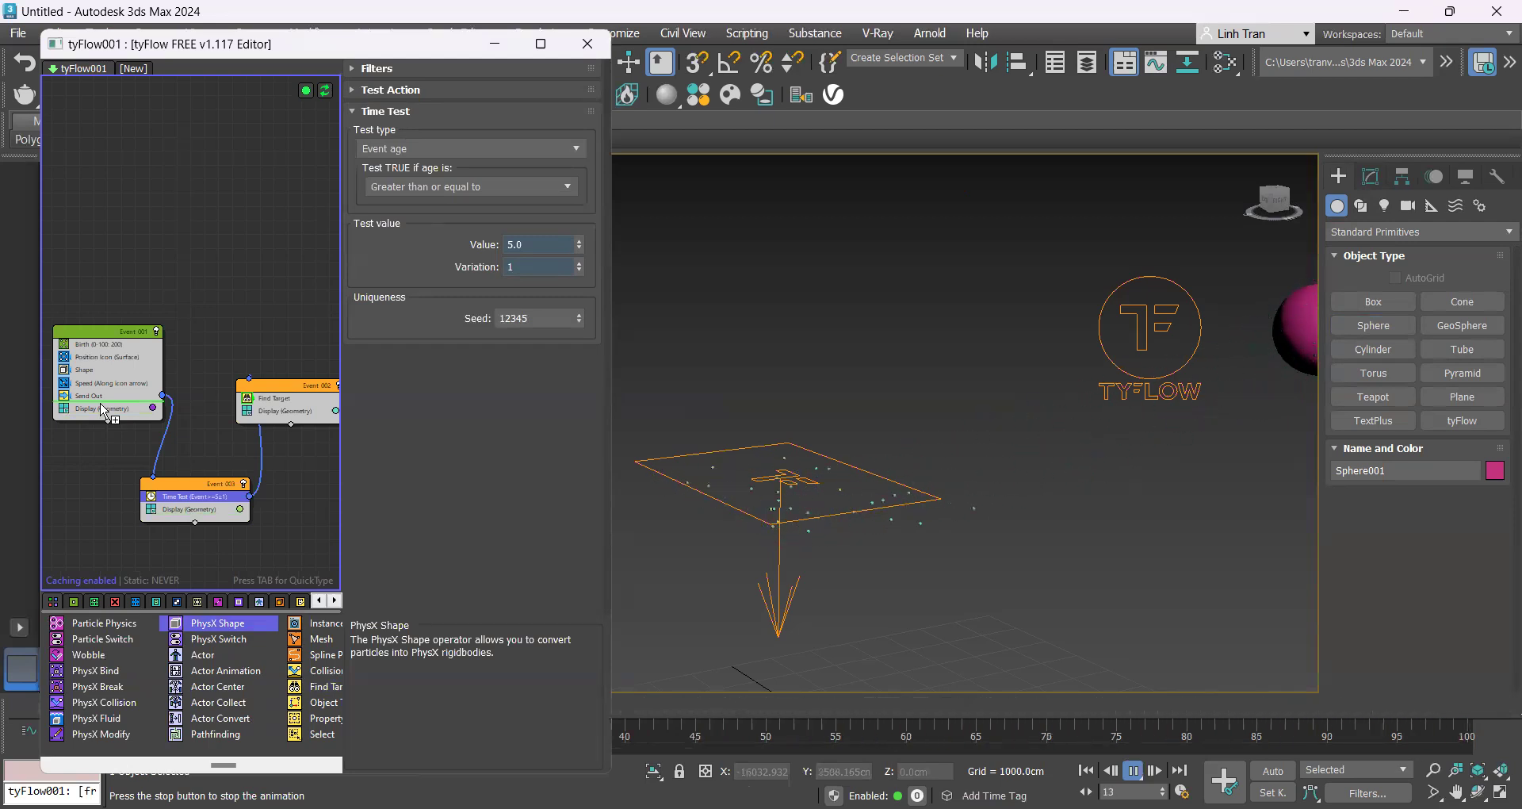
pyautogui.moveTo(104, 410); pyautogui.dragTo(104, 408)
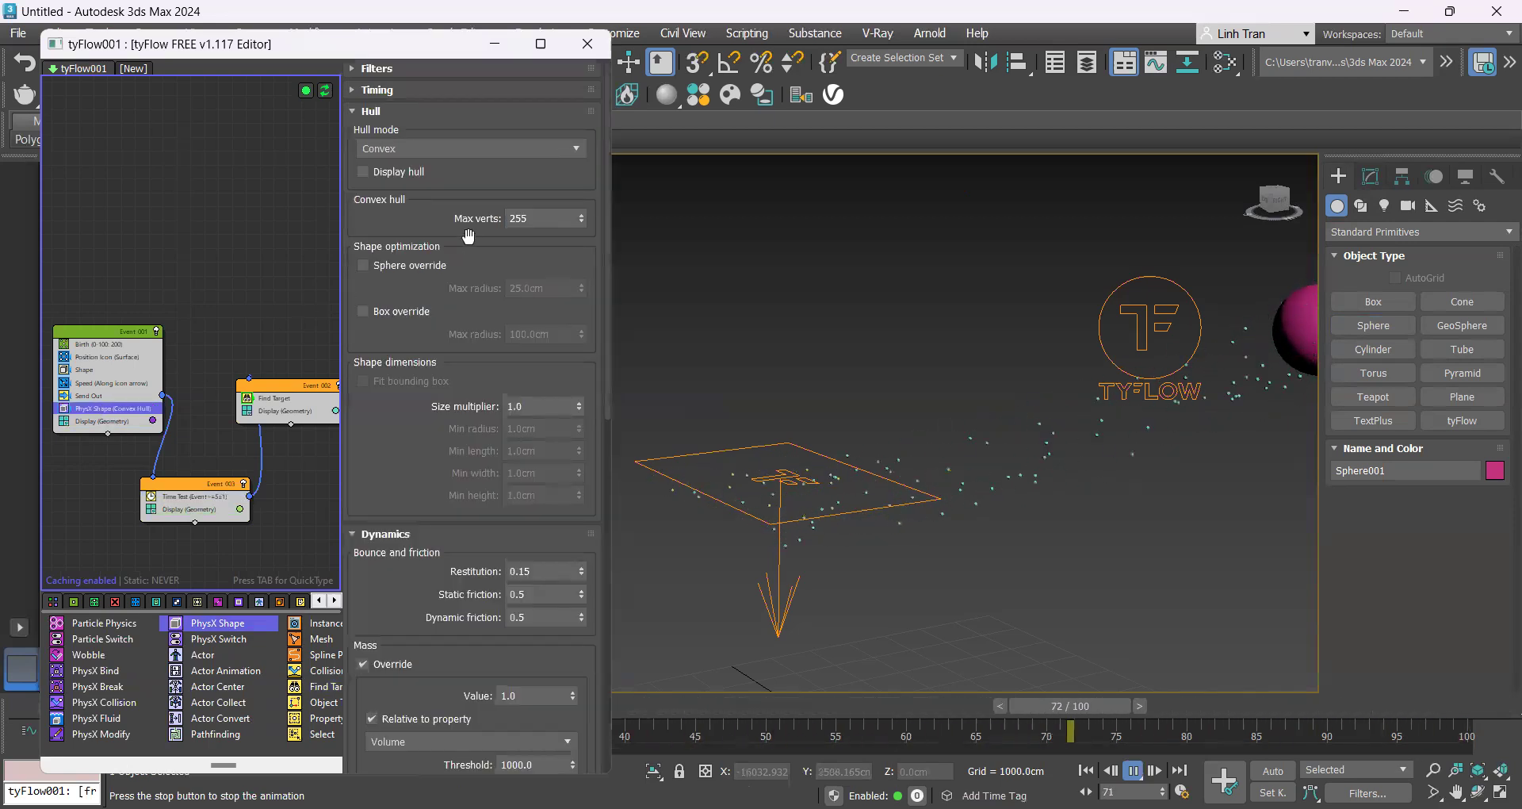
# Set the hull mode of the PhysX Shape operator to Sphere
pyautogui.click(404, 149)
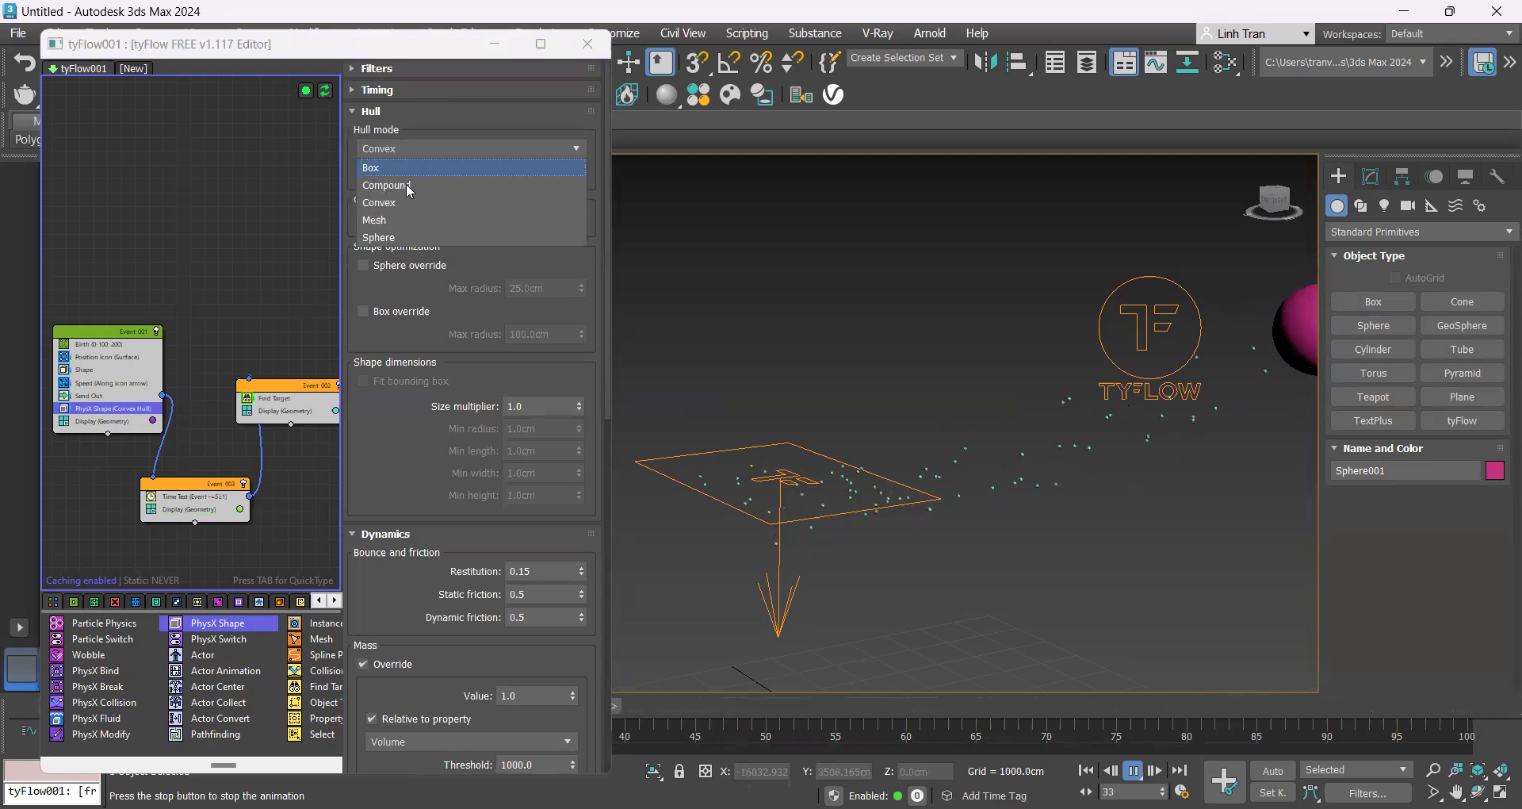
pyautogui.click(400, 238)
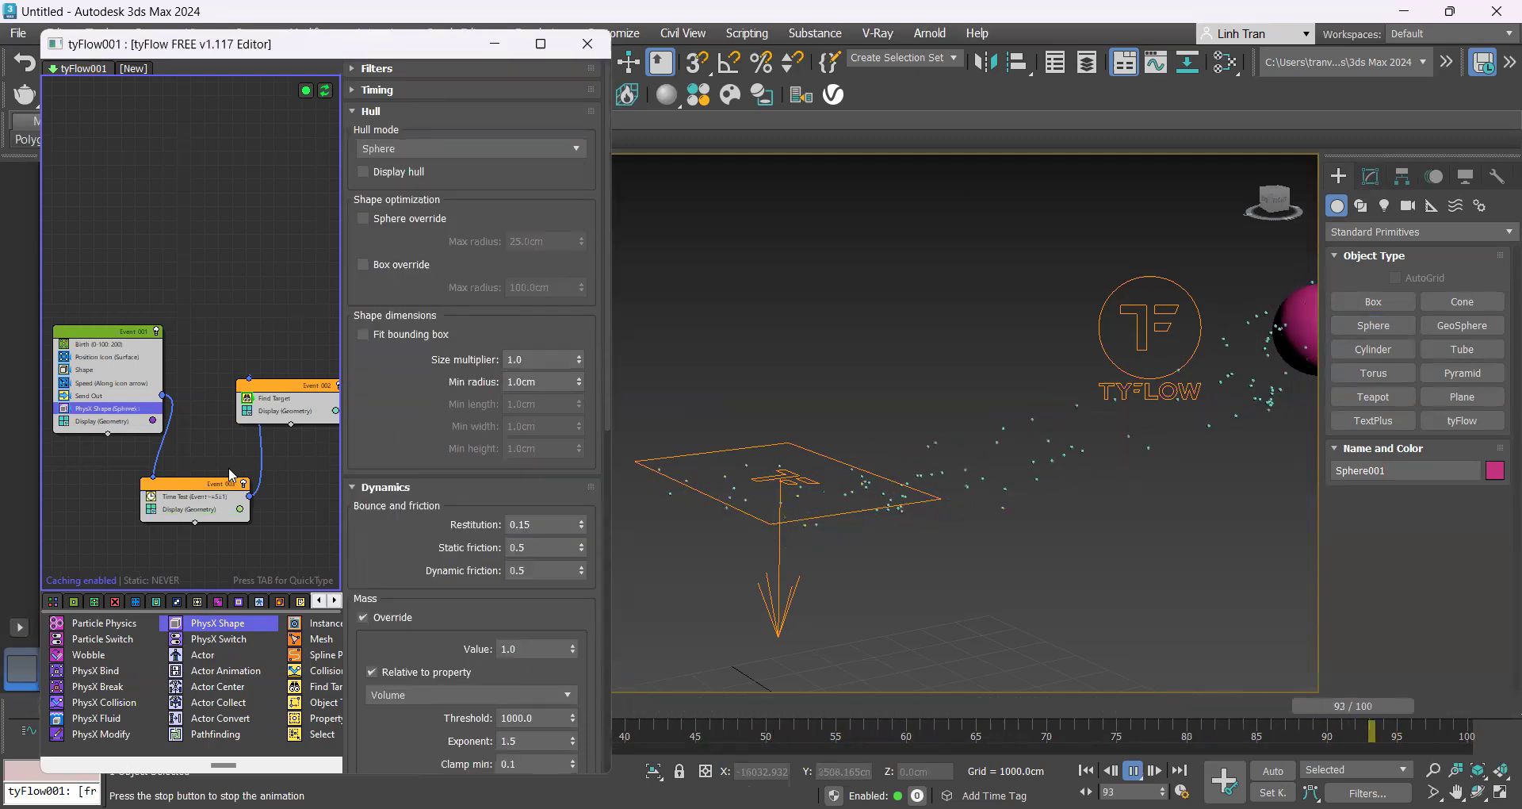
# Review the PhysX Shape operator's shape dimensions, dynamics, mass, damping, velocity limit and collision settings
pyautogui.scroll(-3, 444, 534)
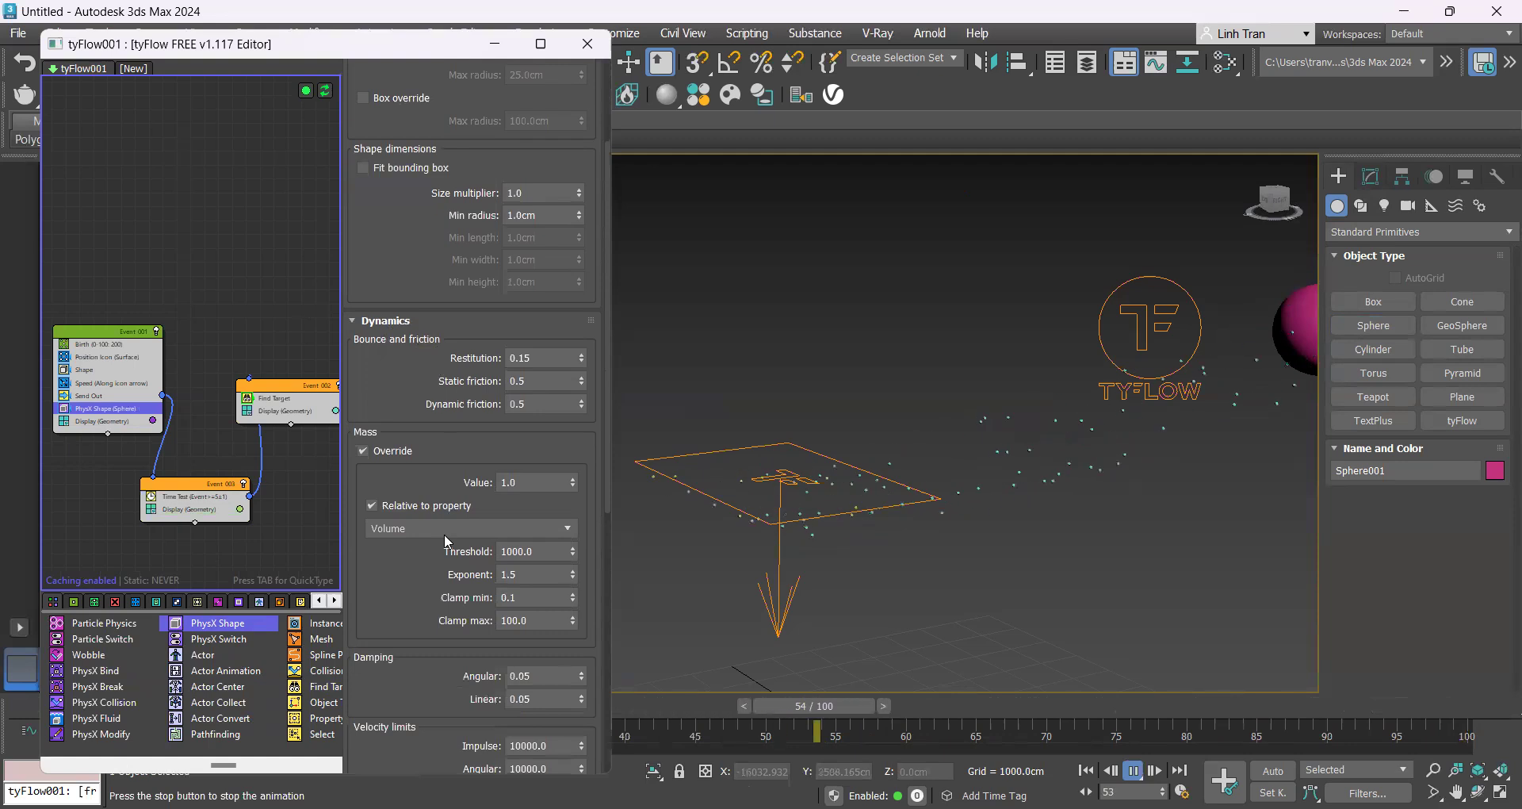
pyautogui.scroll(3, 444, 534)
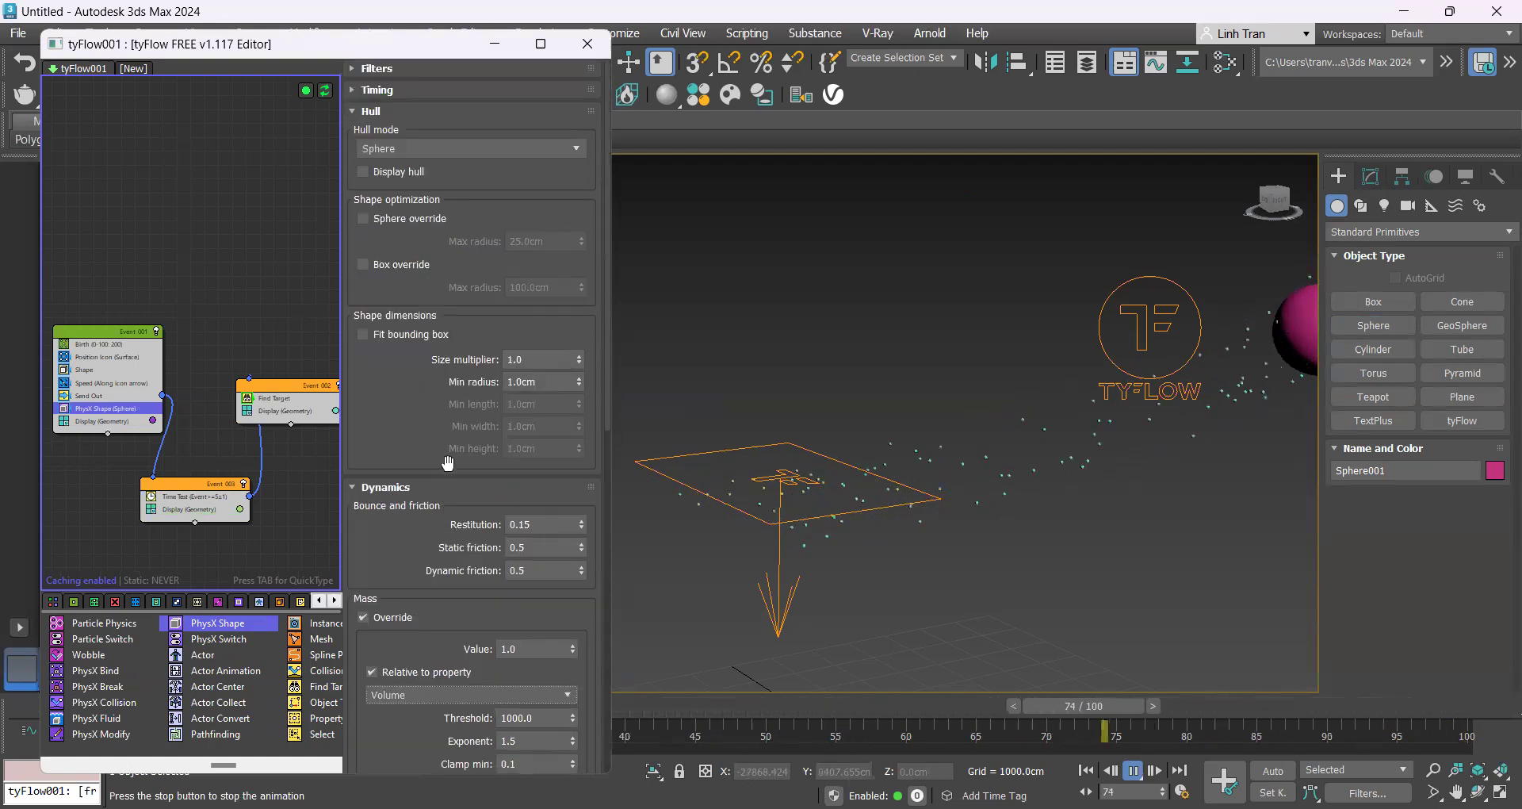
pyautogui.scroll(-3, 386, 403)
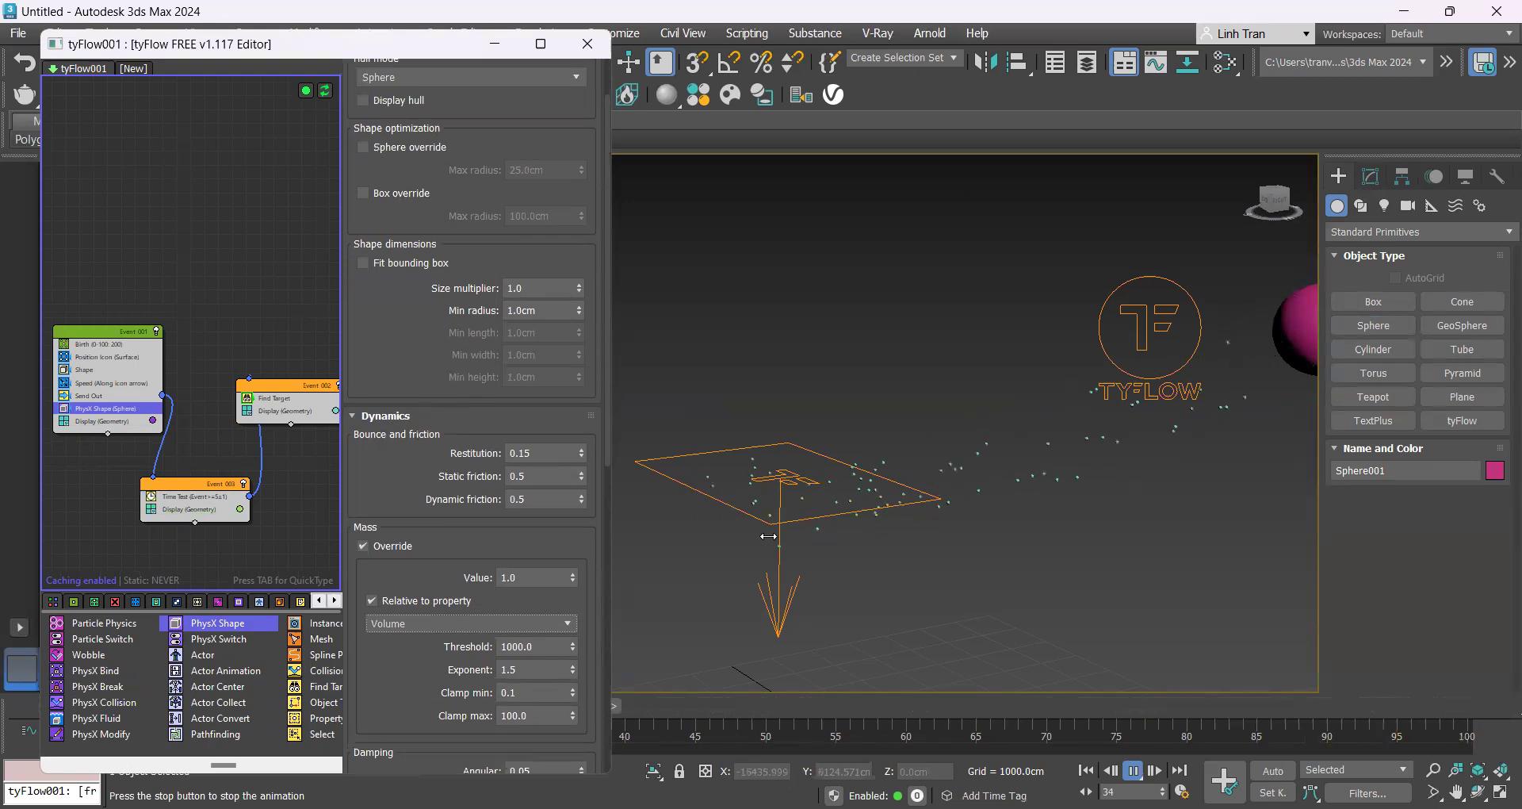
pyautogui.scroll(-12, 440, 595)
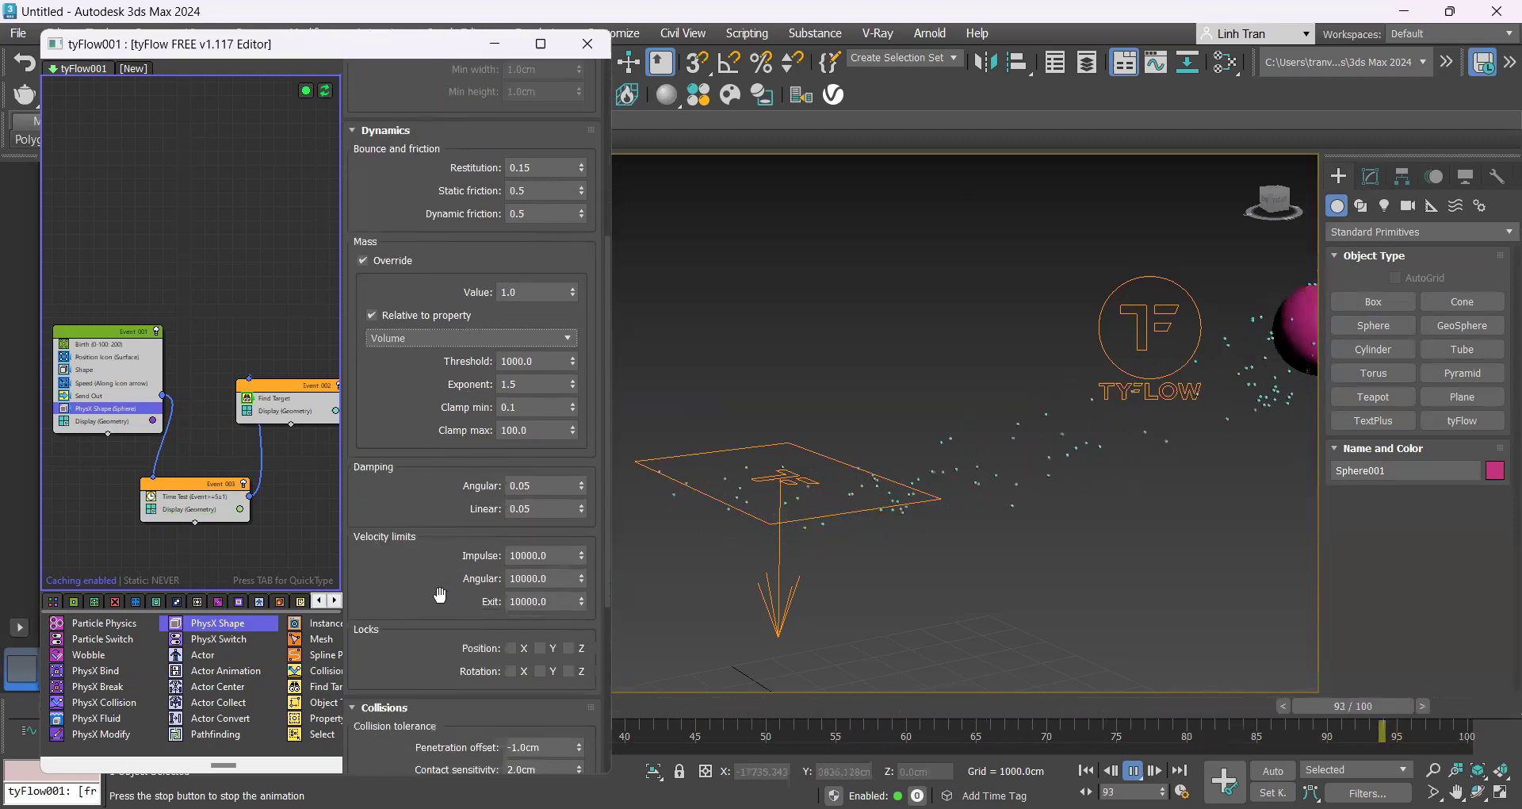
pyautogui.scroll(-13, 440, 594)
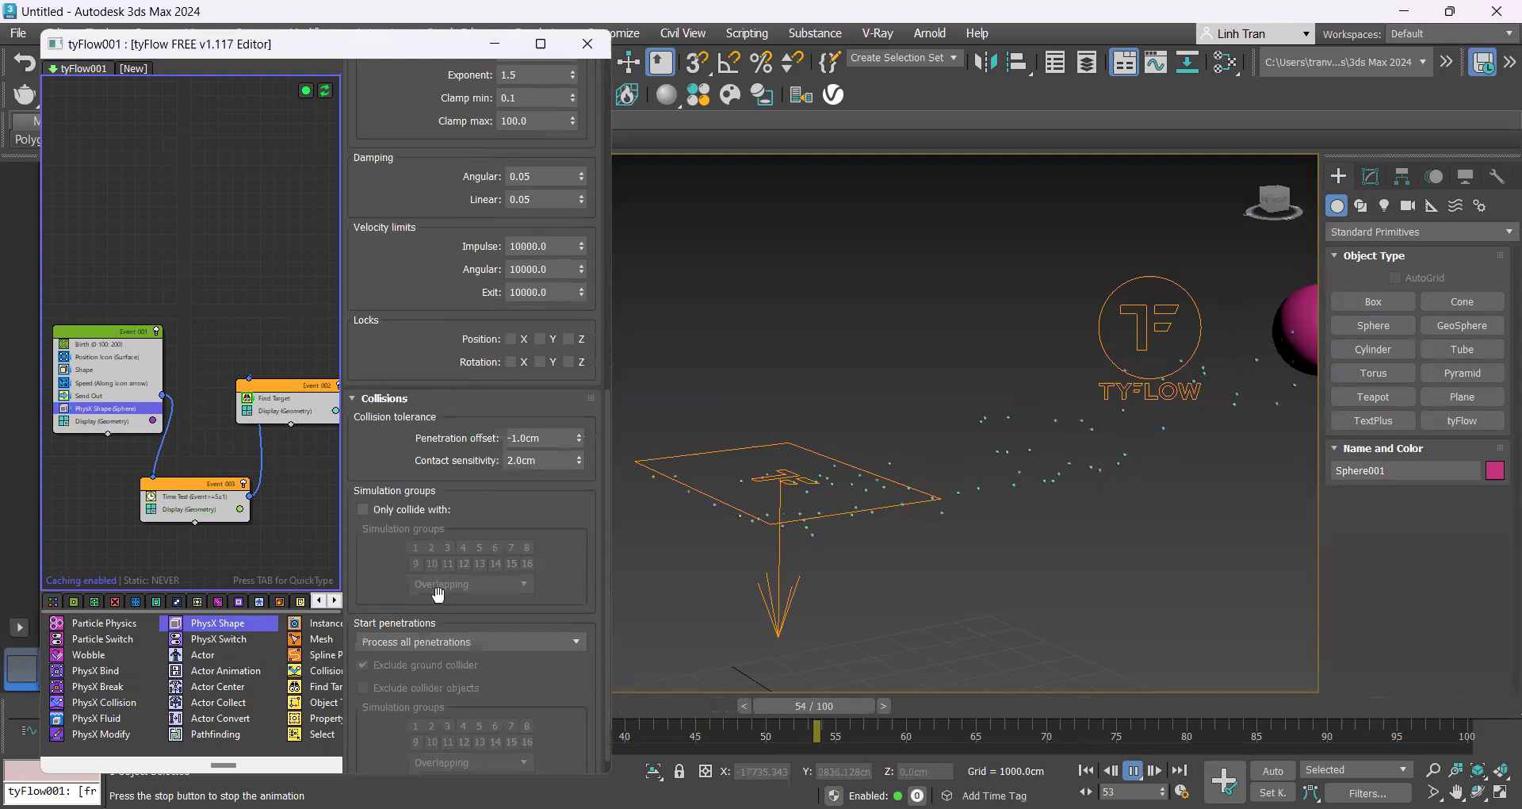
pyautogui.scroll(-1, 438, 593)
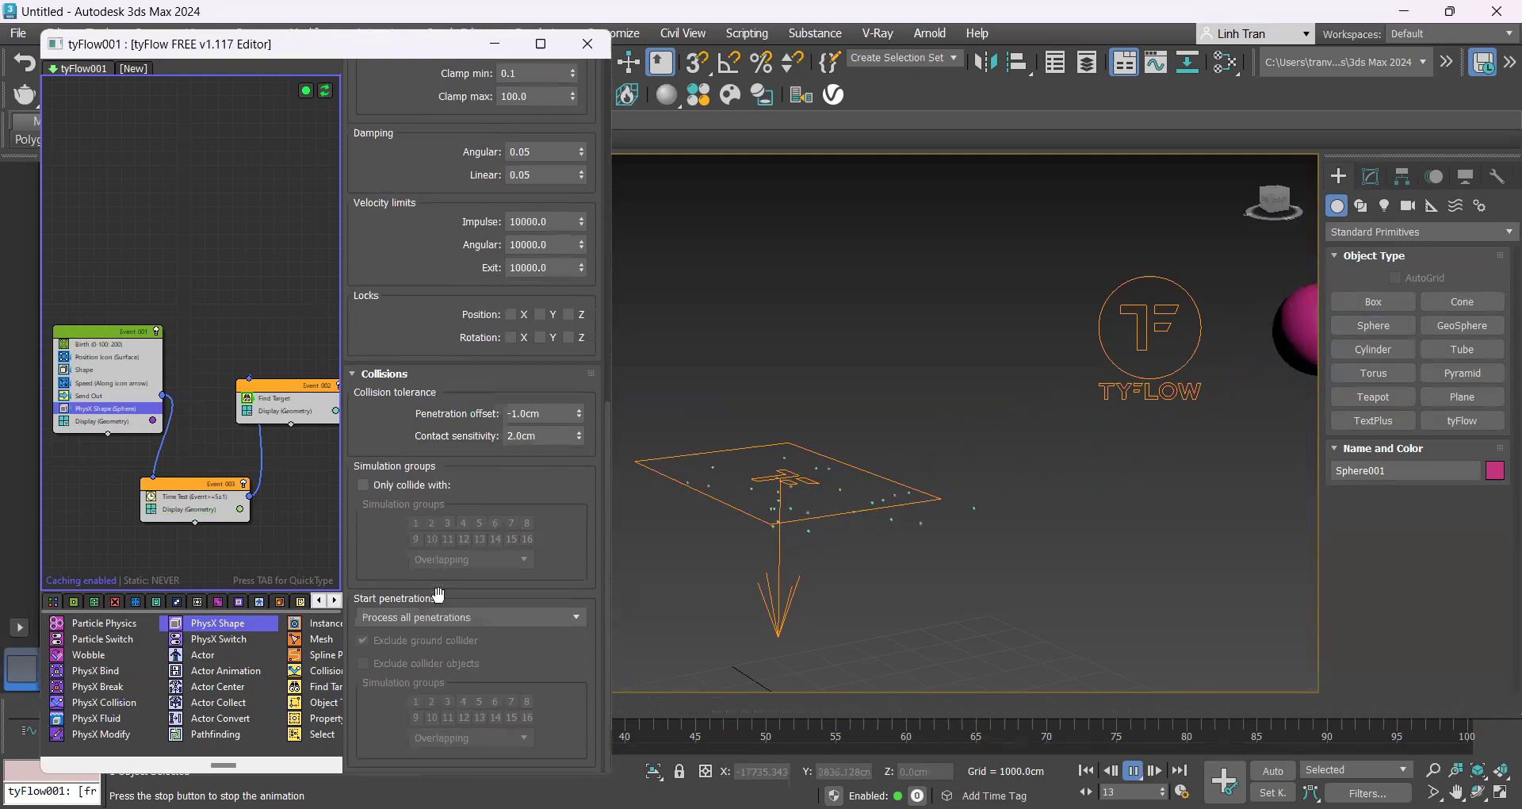
pyautogui.scroll(-2, 60, 520)
pyautogui.scroll(2, 177, 484)
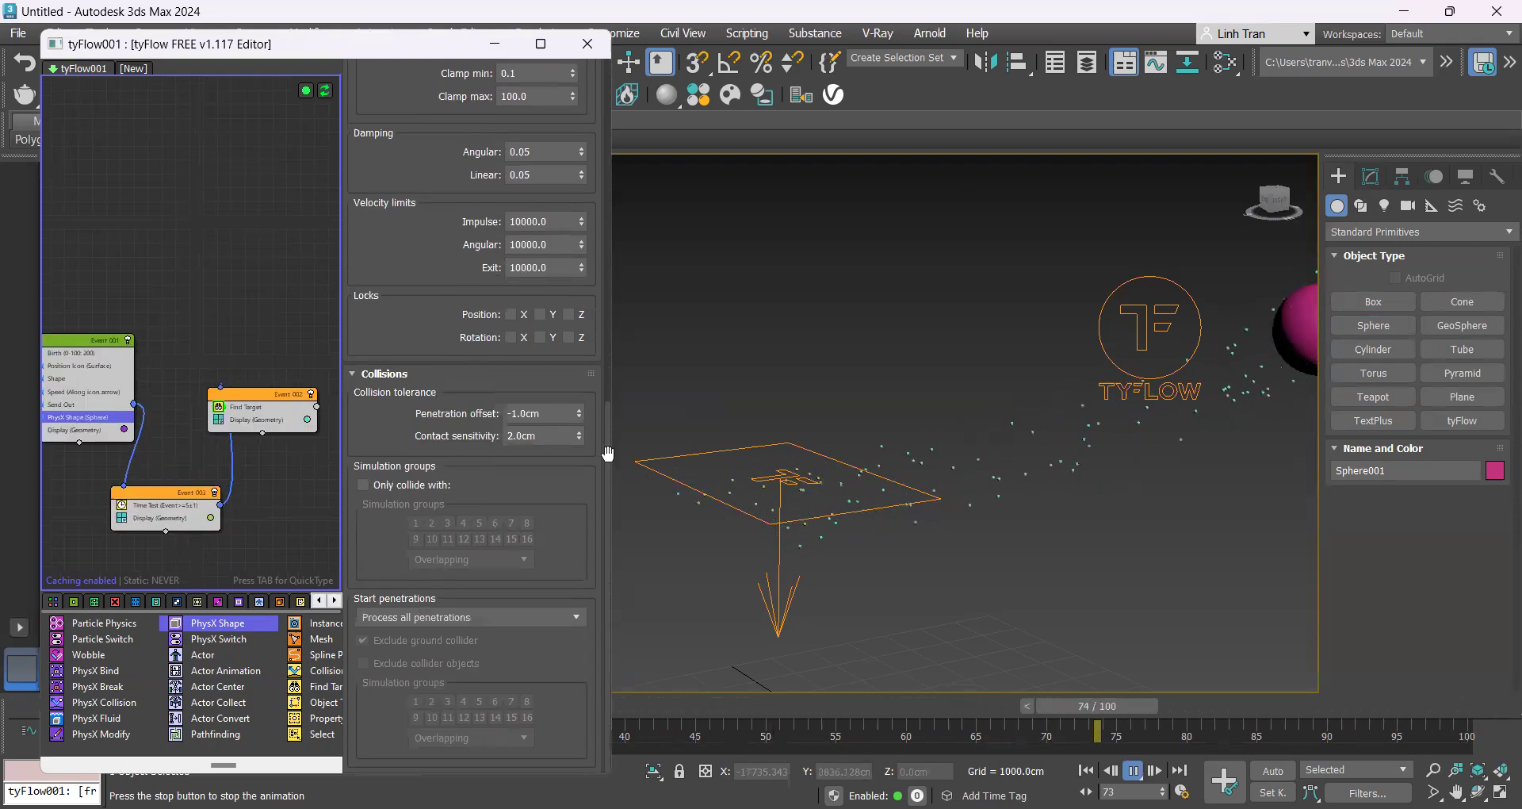
# Add a PhysX Collision operator between Find Target and Display, and pick the pink target sphere as its collider
pyautogui.scroll(-3, 658, 457)
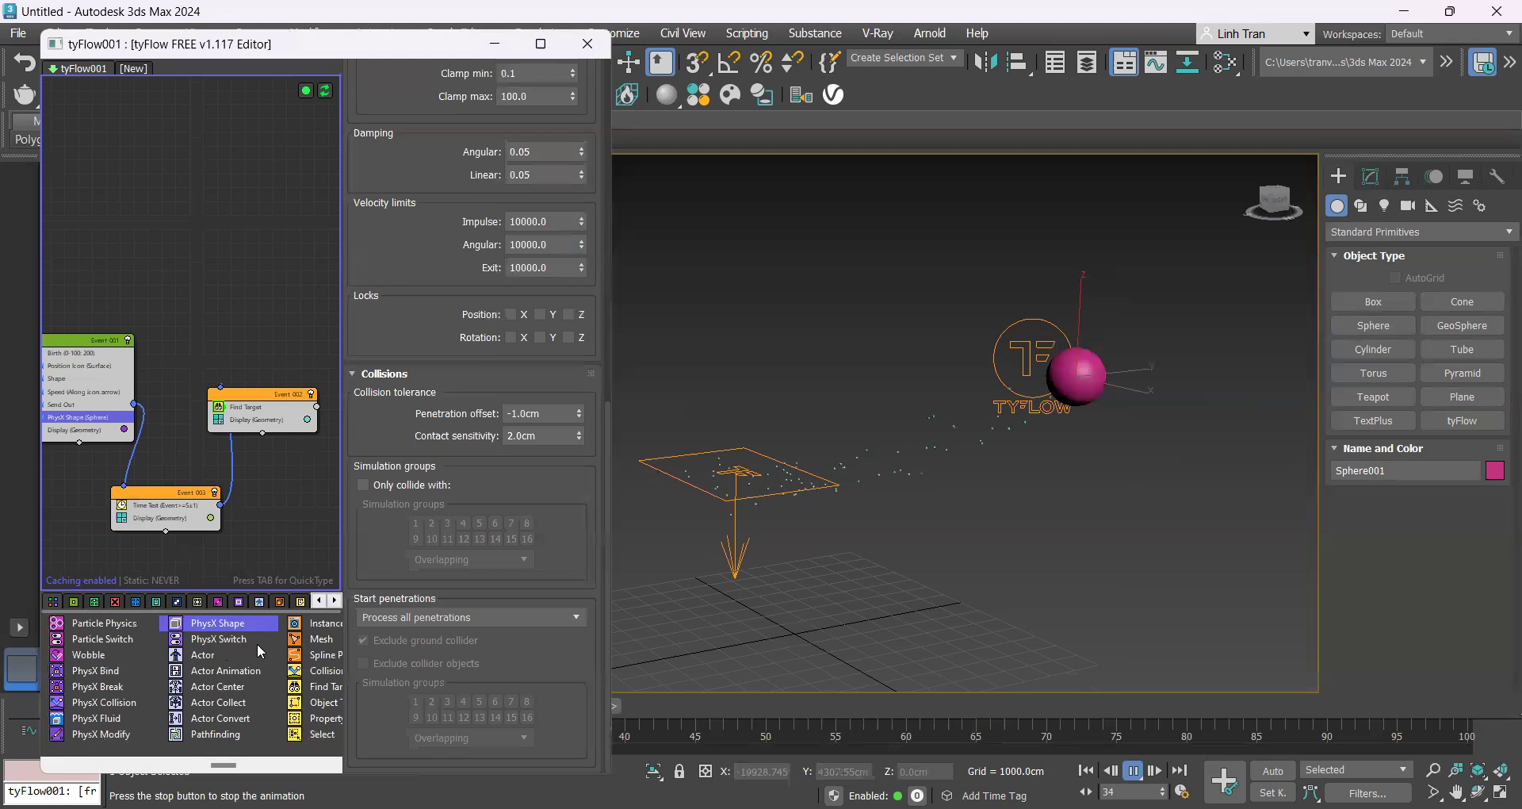
pyautogui.moveTo(129, 702); pyautogui.dragTo(262, 419)
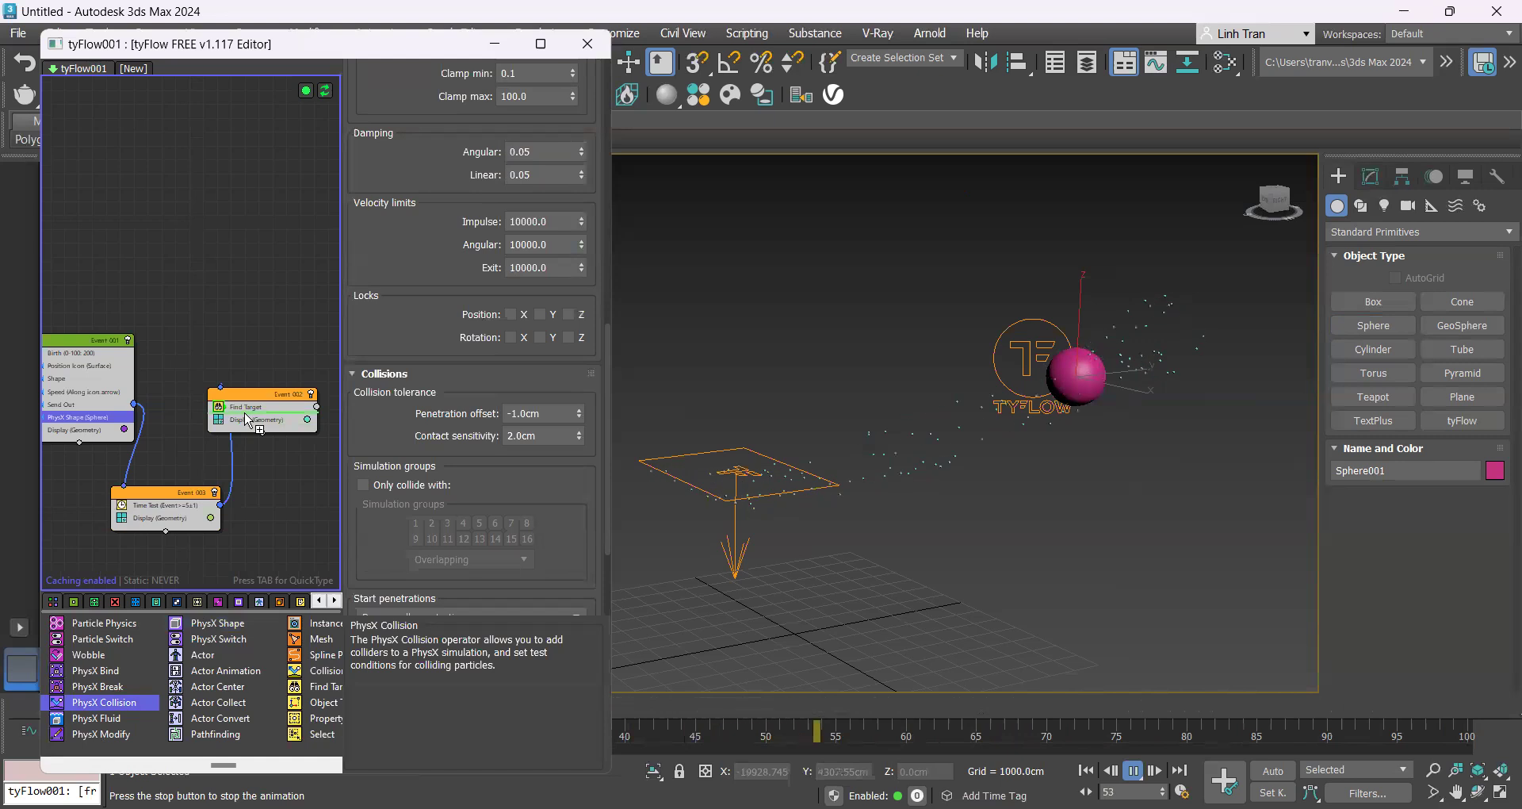
pyautogui.click(434, 287)
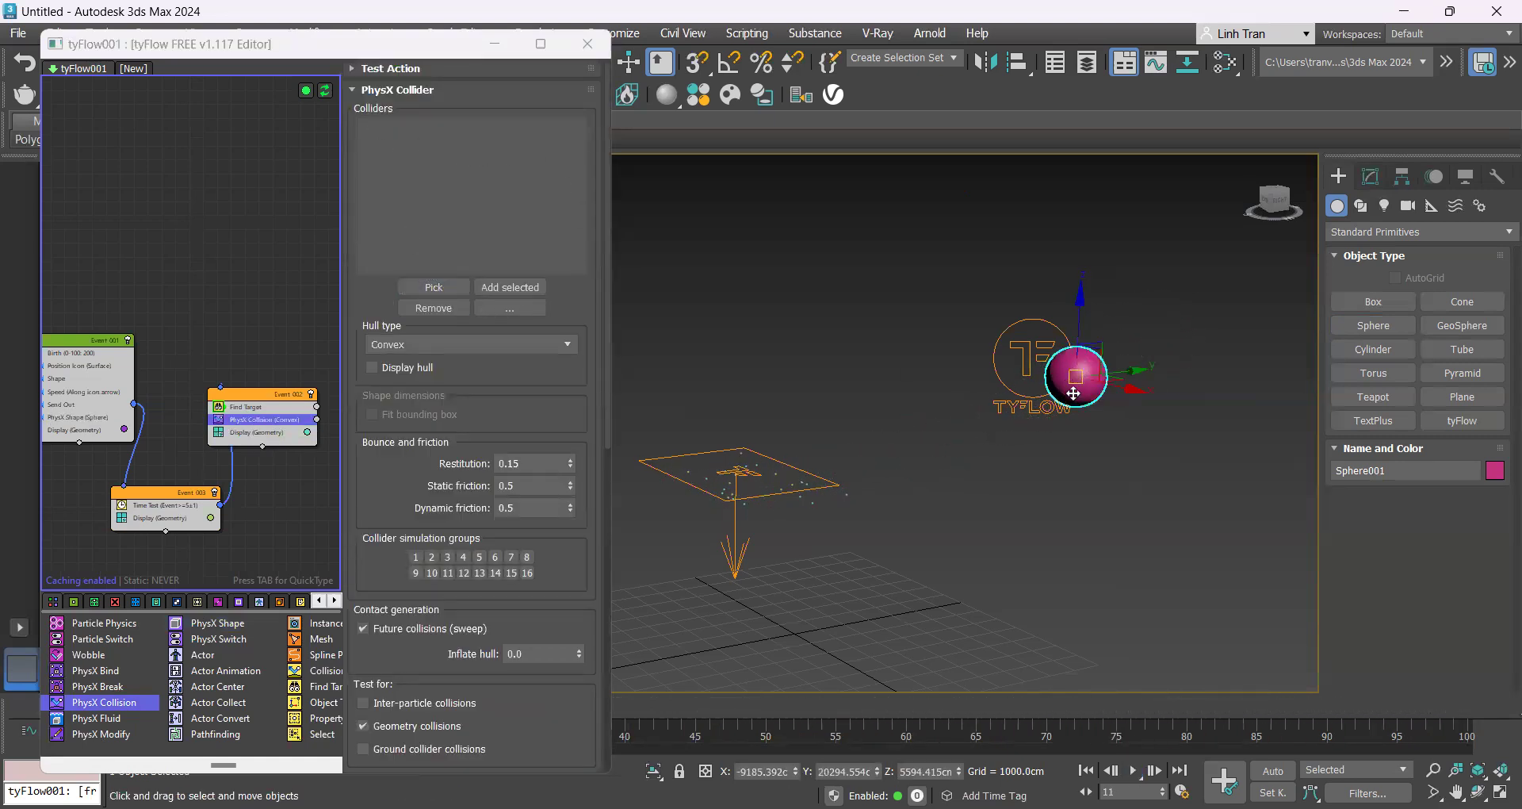
pyautogui.click(450, 289)
pyautogui.click(1088, 375)
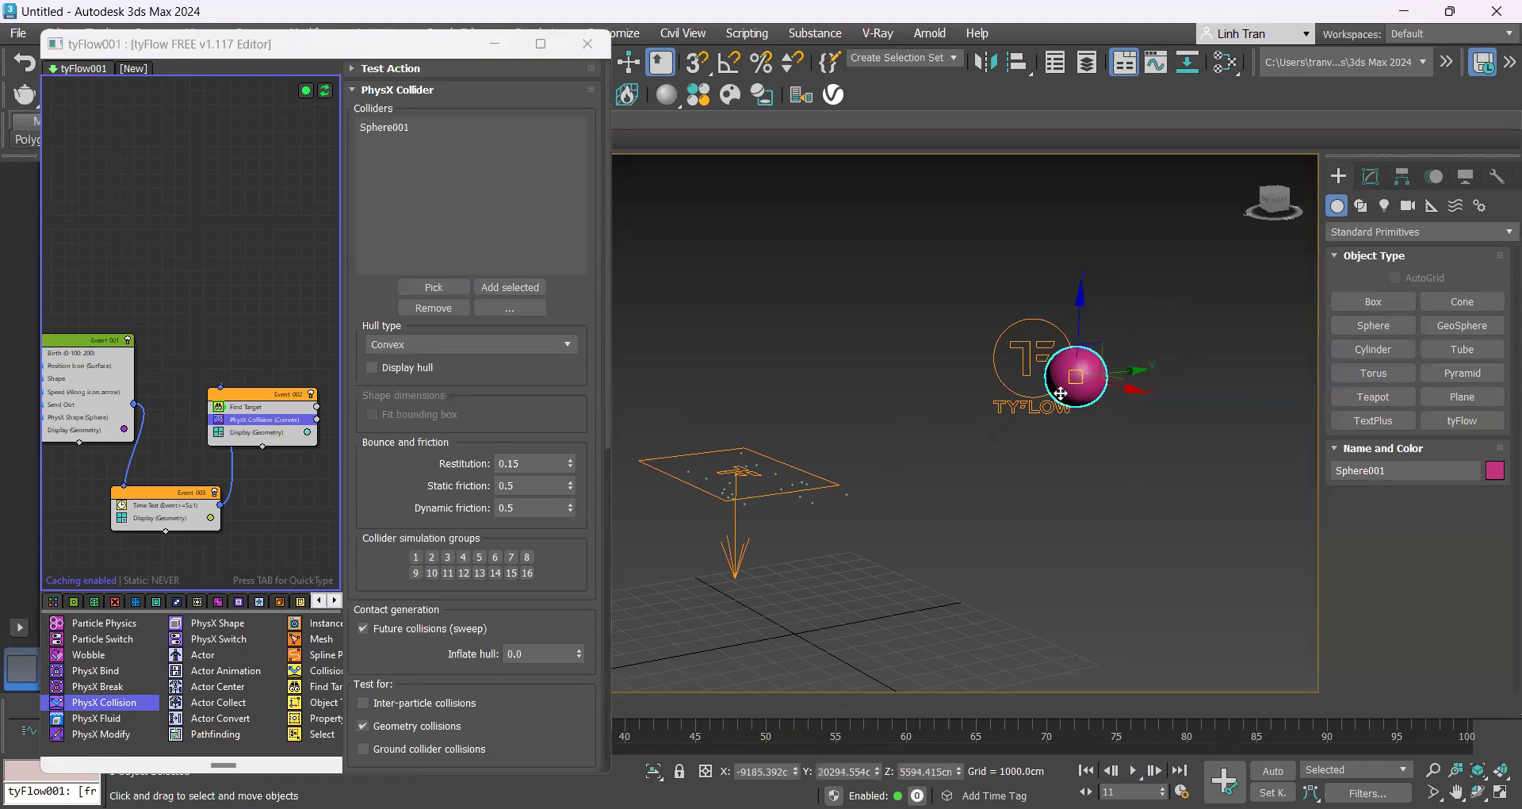
# Set the PhysX Collision hull type to Sphere and play the animation to check how particles collide with the target sphere
pyautogui.click(436, 345)
pyautogui.click(391, 418)
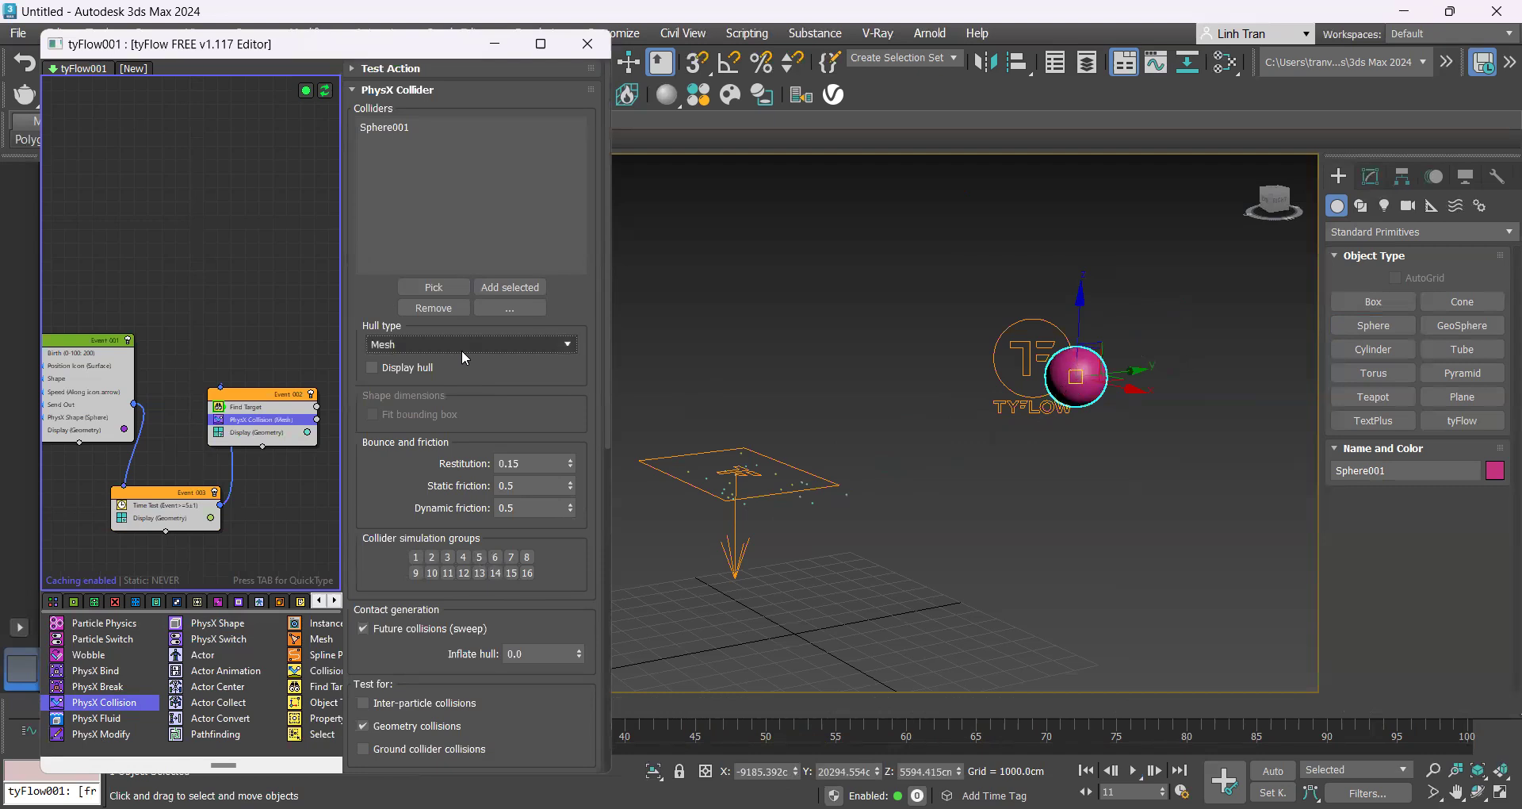
pyautogui.click(461, 346)
pyautogui.click(421, 361)
pyautogui.scroll(-8, 446, 559)
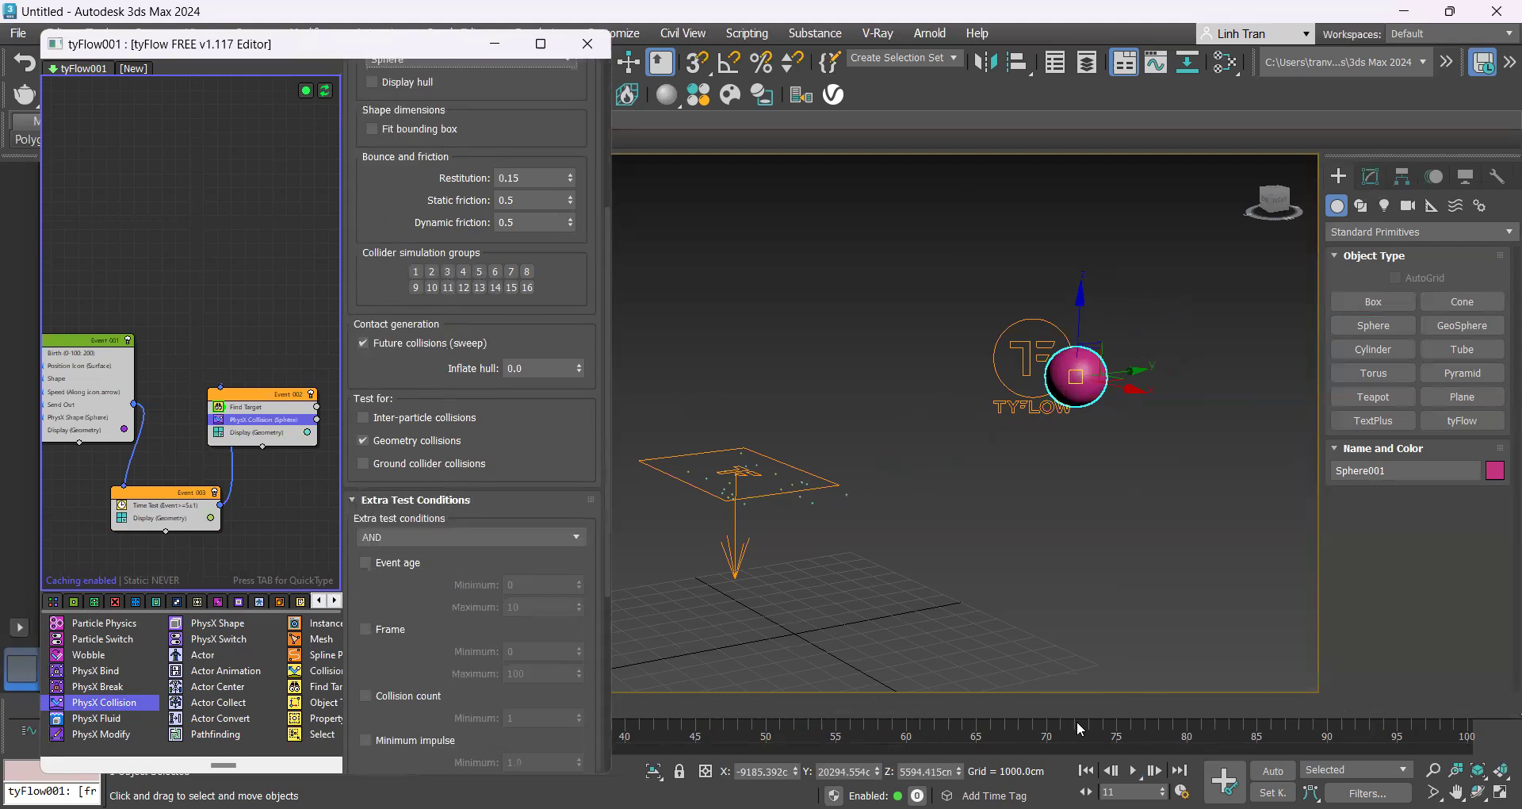
pyautogui.press('/')
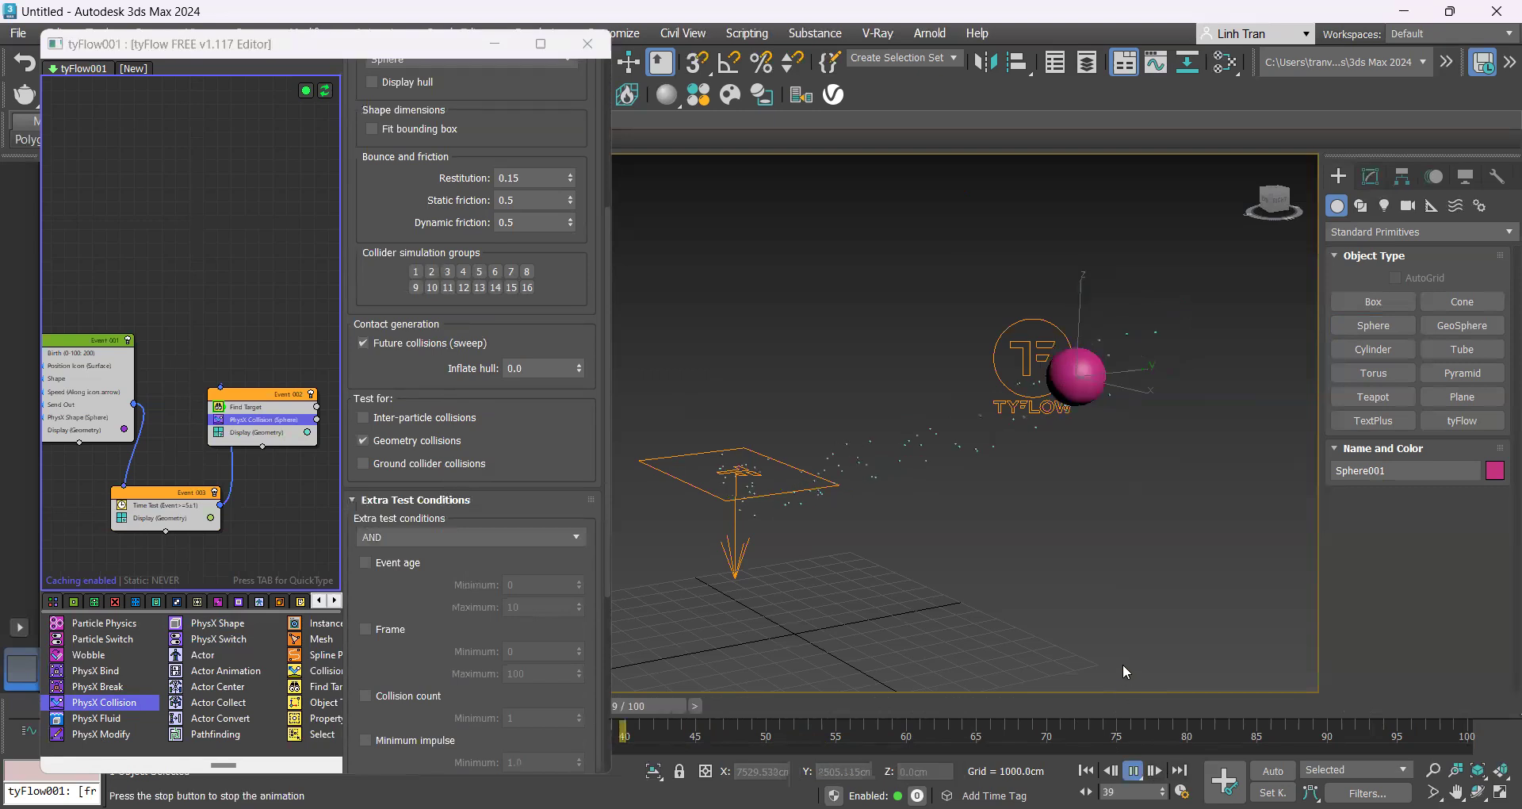